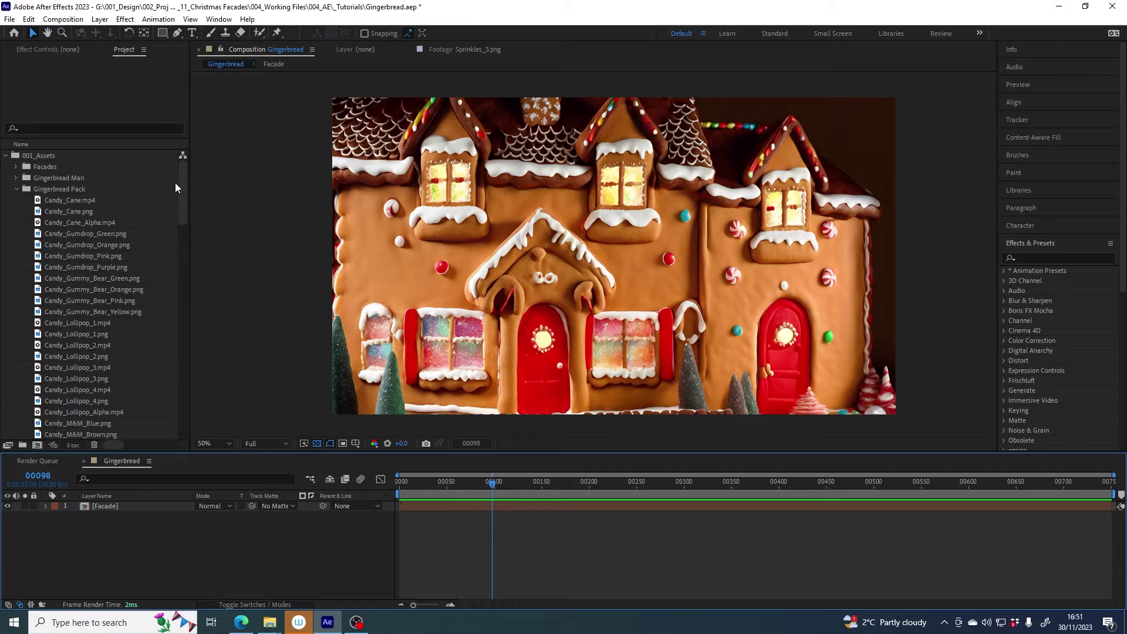
# Step: Play back and scrub the facade composition back to frame 00057
pyautogui.moveTo(184, 175); pyautogui.dragTo(188, 230)
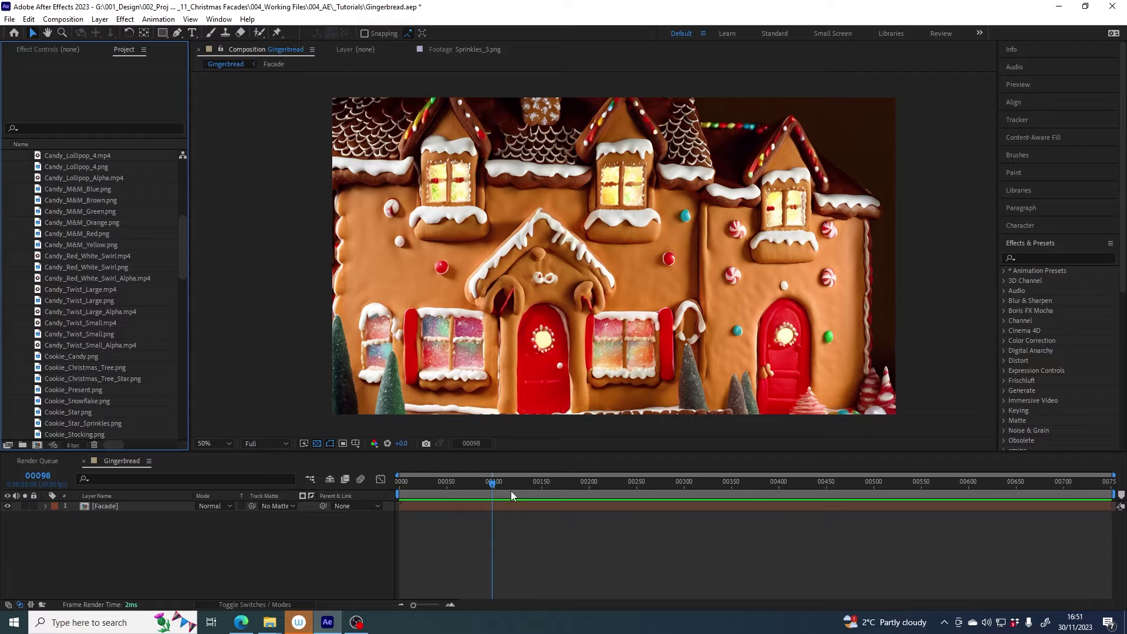
pyautogui.moveTo(493, 484); pyautogui.dragTo(451, 484)
pyautogui.press('space')
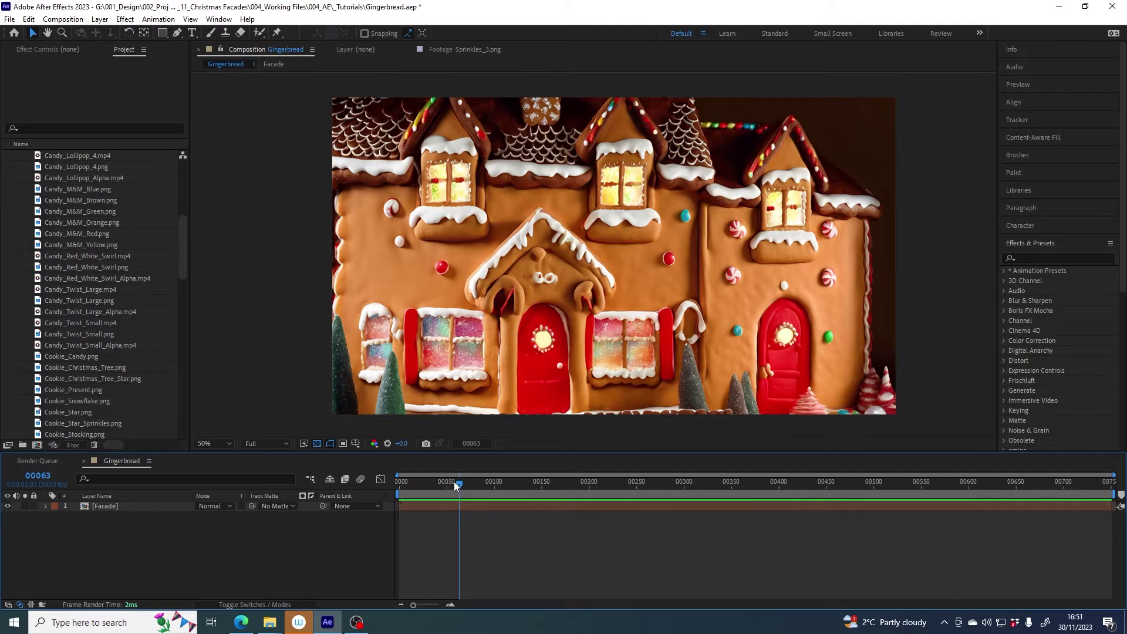
pyautogui.moveTo(455, 484)
pyautogui.mouseDown()
pyautogui.moveTo(467, 482)
pyautogui.moveTo(453, 483)
pyautogui.mouseUp()
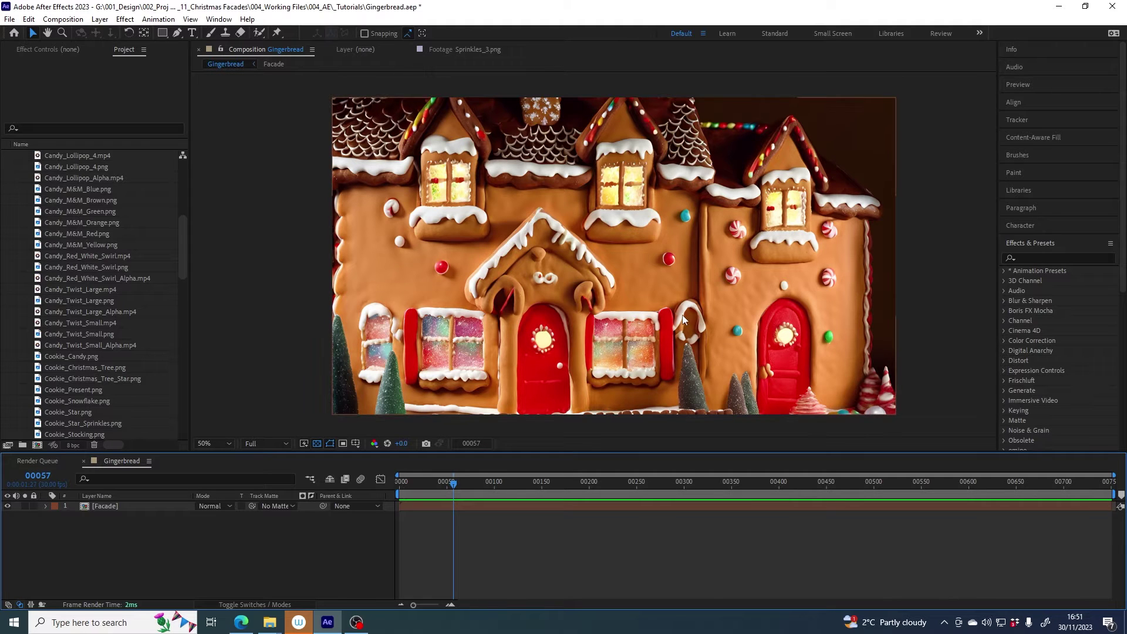
pyautogui.moveTo(180, 248); pyautogui.dragTo(175, 177)
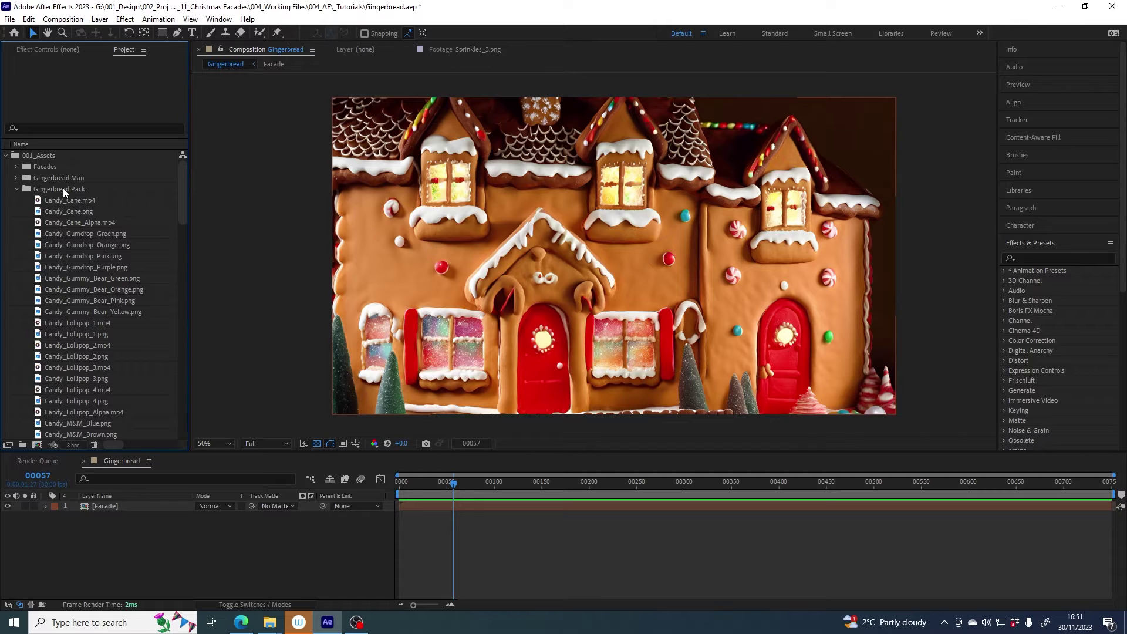
# Step: Open Candy_Cane.mp4 in the Footage viewer and scrub through its spinning animation
pyautogui.click(47, 202)
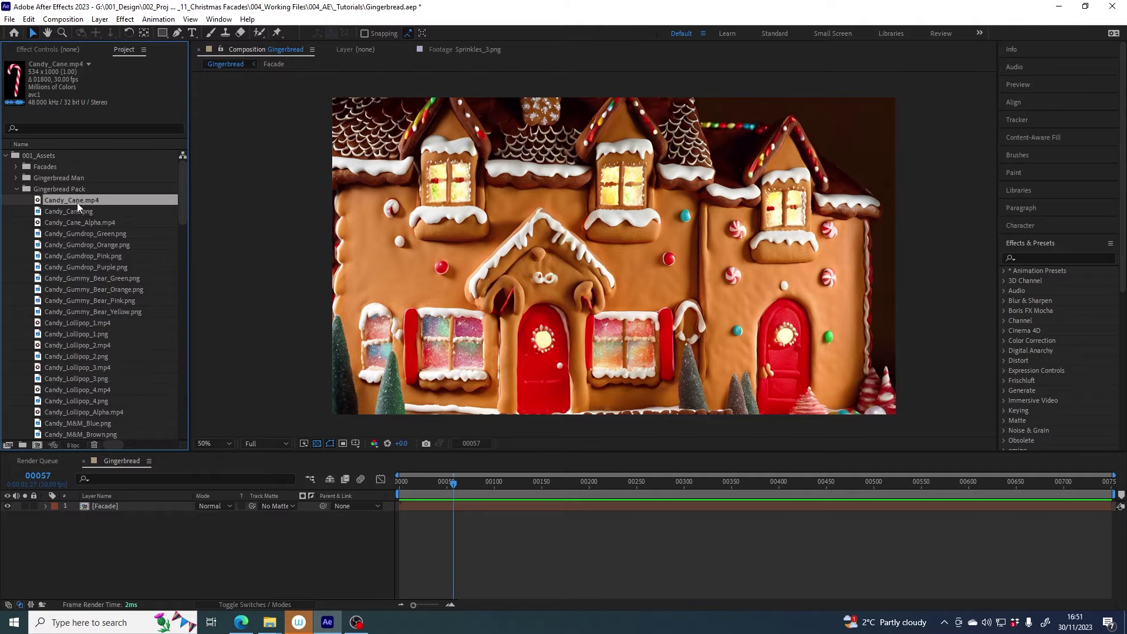
pyautogui.doubleClick(43, 202)
pyautogui.moveTo(375, 418); pyautogui.dragTo(503, 418)
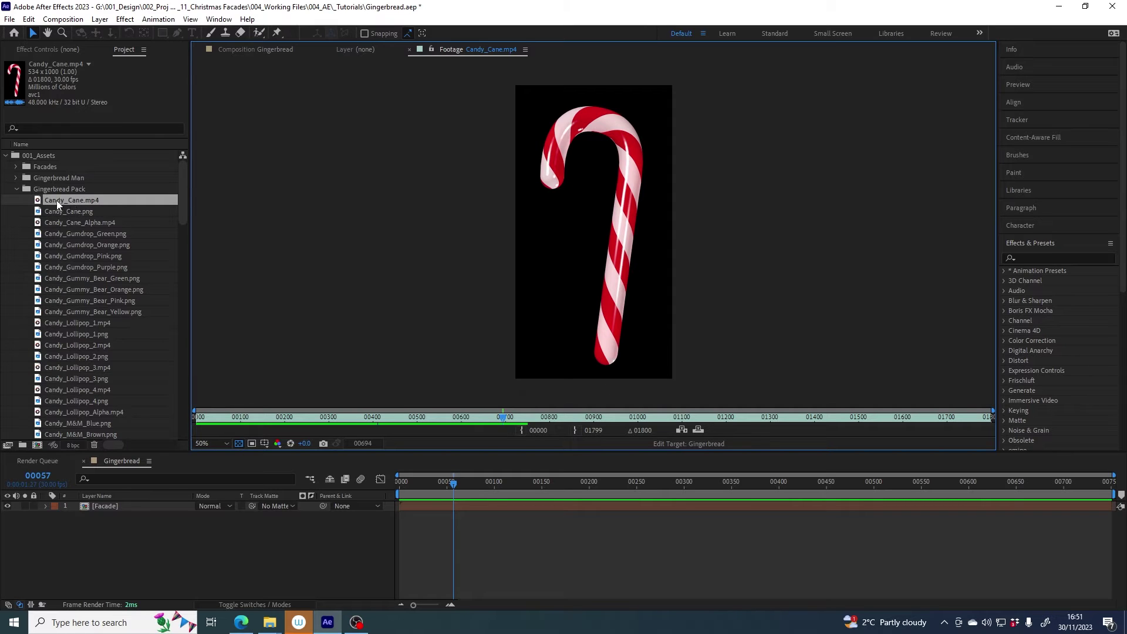
pyautogui.click(573, 418)
pyautogui.moveTo(572, 418); pyautogui.dragTo(792, 417)
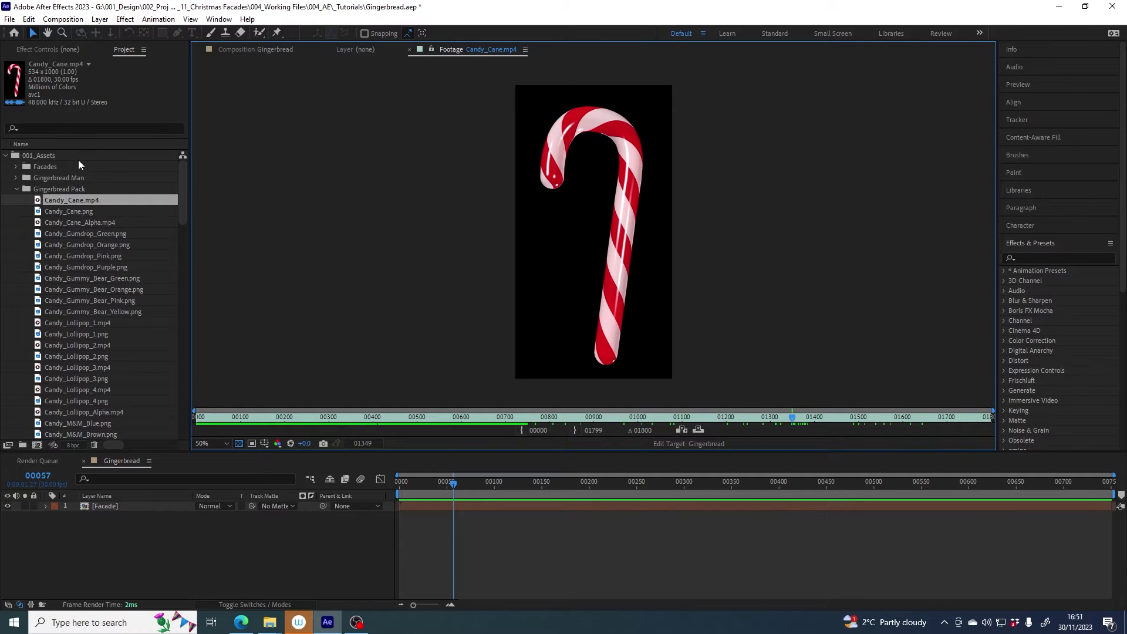
pyautogui.click(61, 198)
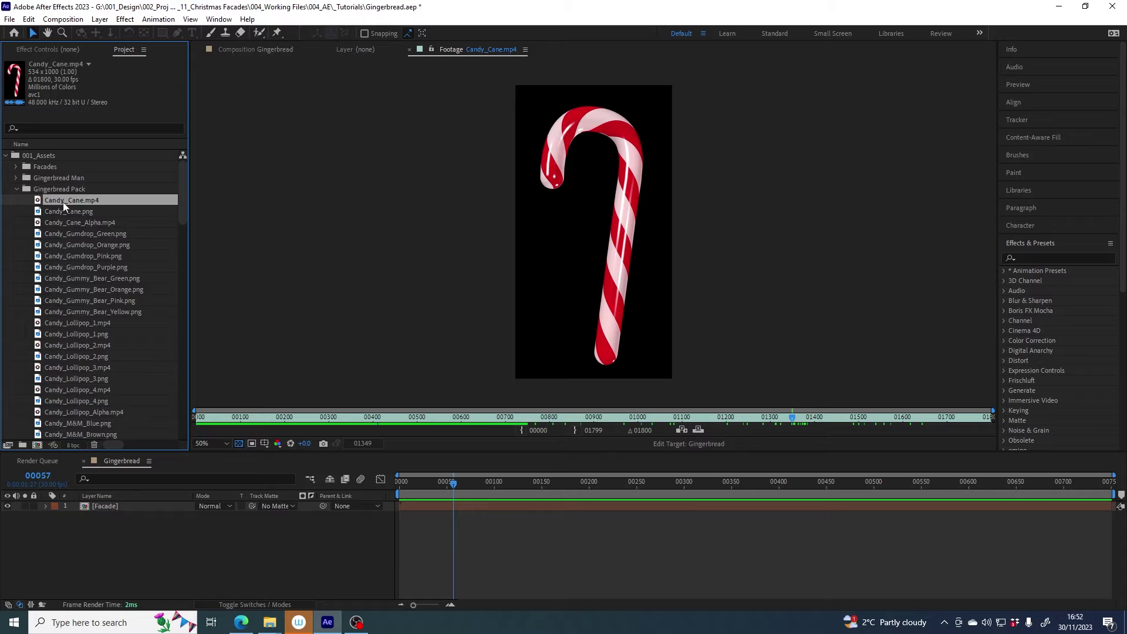
# Step: Set Candy_Cane.mp4's Interpret Footage Loop to 100 times
pyautogui.rightClick(62, 202)
pyautogui.moveTo(118, 289)
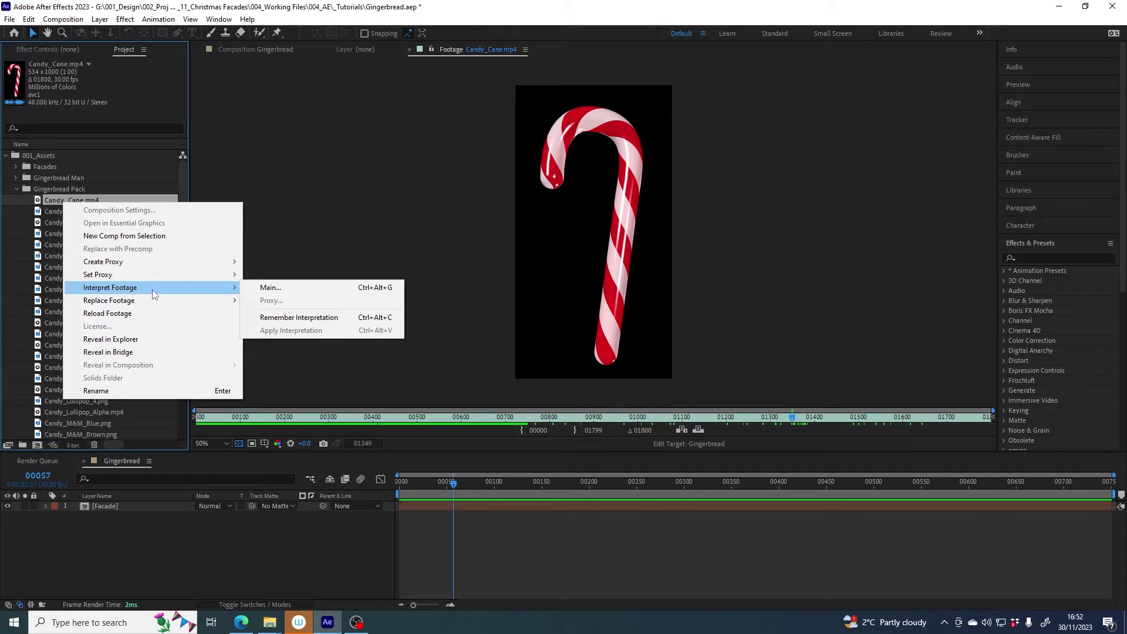
pyautogui.click(273, 287)
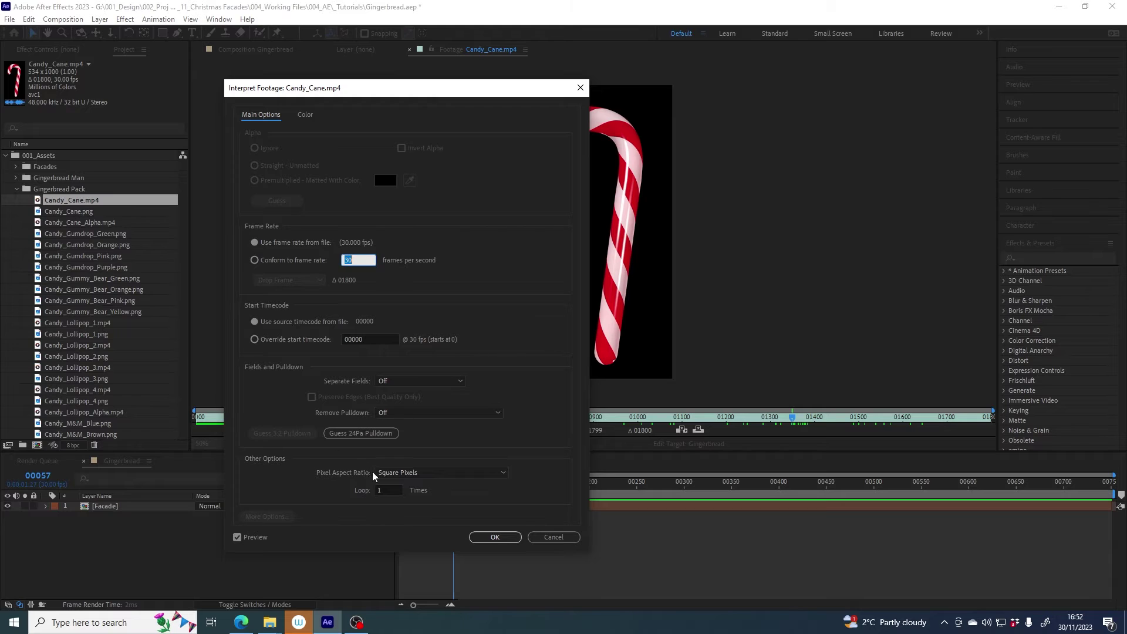
pyautogui.click(386, 490)
pyautogui.write('00')
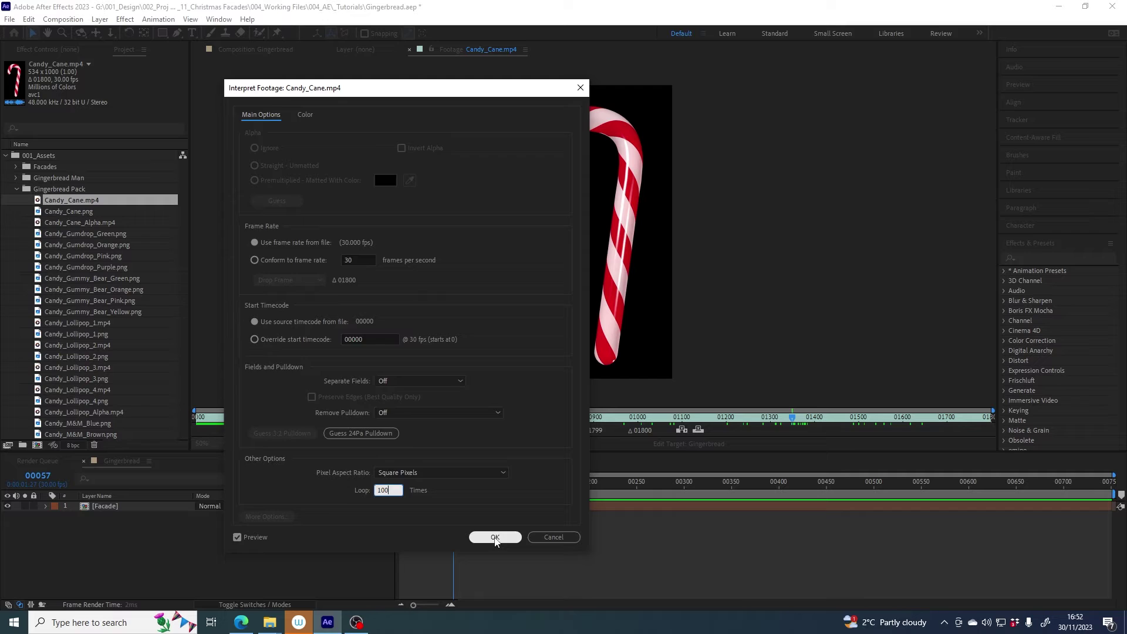
pyautogui.click(495, 537)
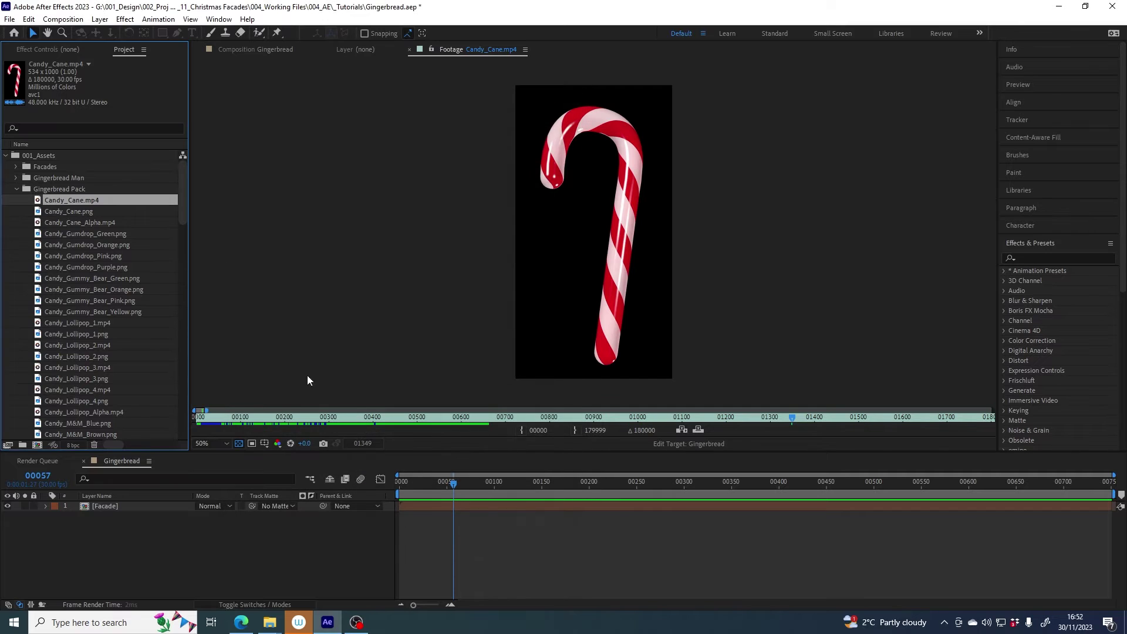
# Step: Remember Candy_Cane.mp4's 100-loop footage interpretation
pyautogui.rightClick(56, 201)
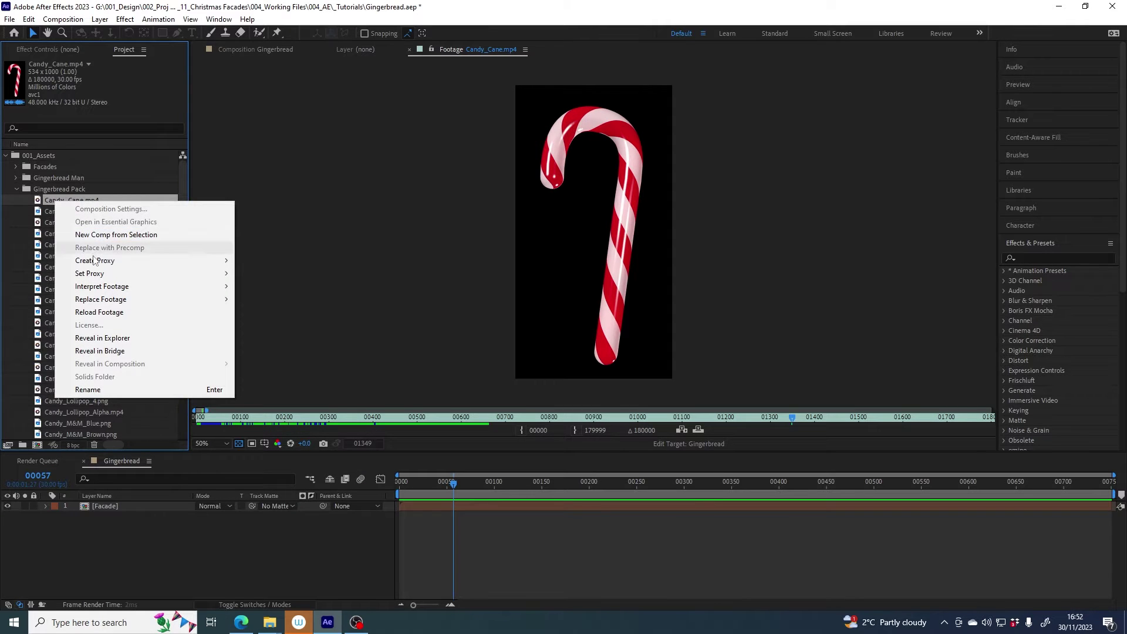
pyautogui.moveTo(120, 289)
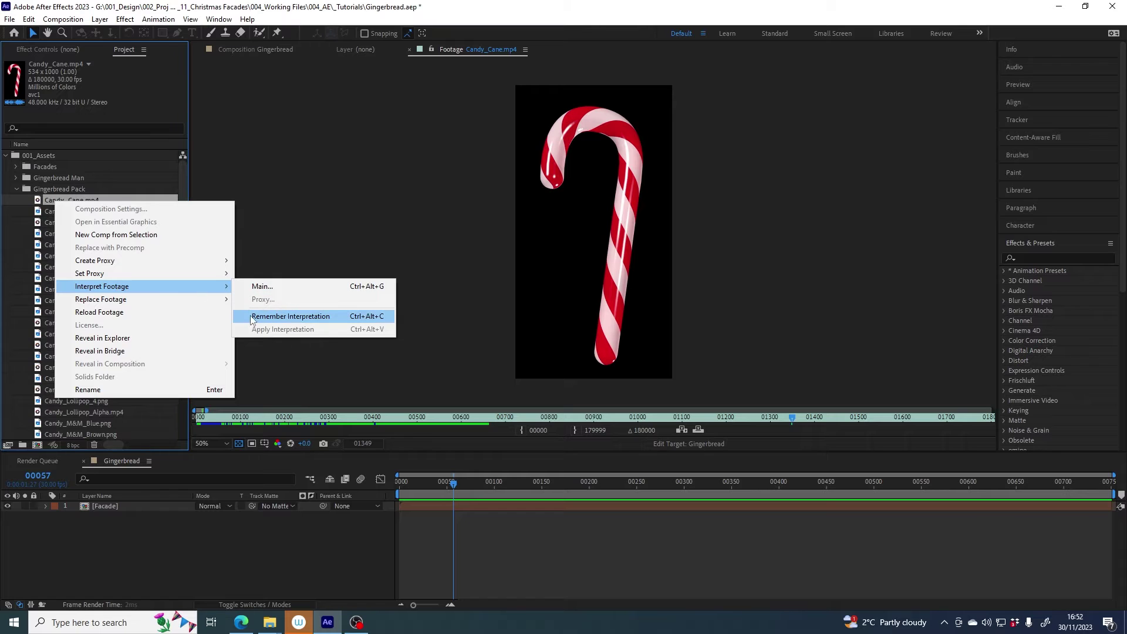
pyautogui.click(324, 318)
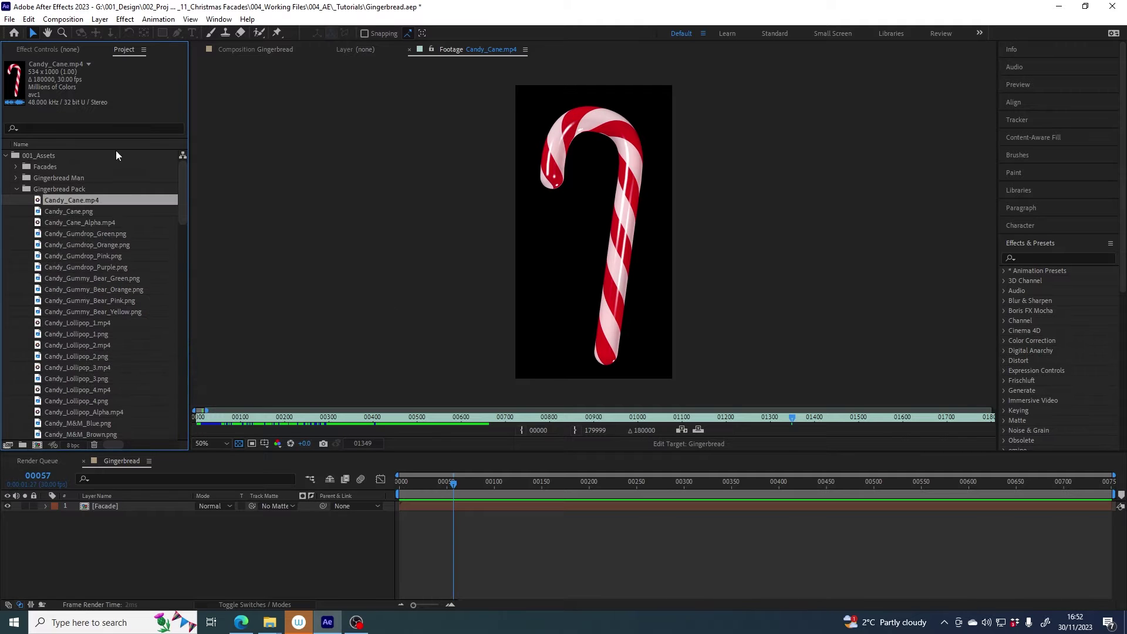
# Step: Filter the project by 'mp4', select all mp4 clips, and apply the remembered interpretation
pyautogui.click(56, 129)
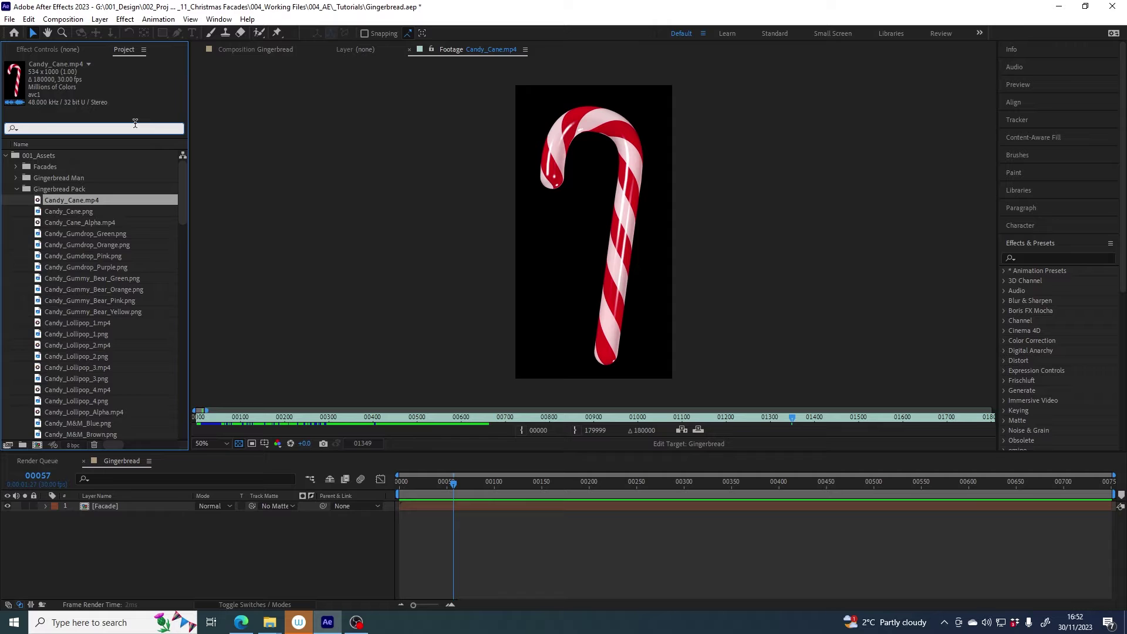
pyautogui.write('mp4')
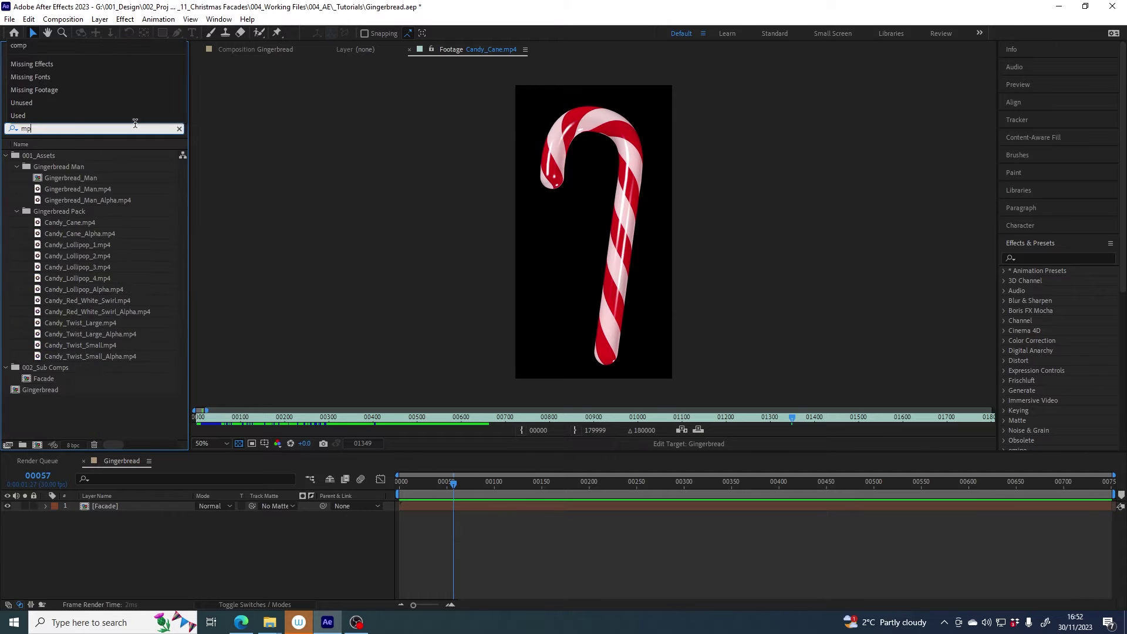
pyautogui.click(86, 213)
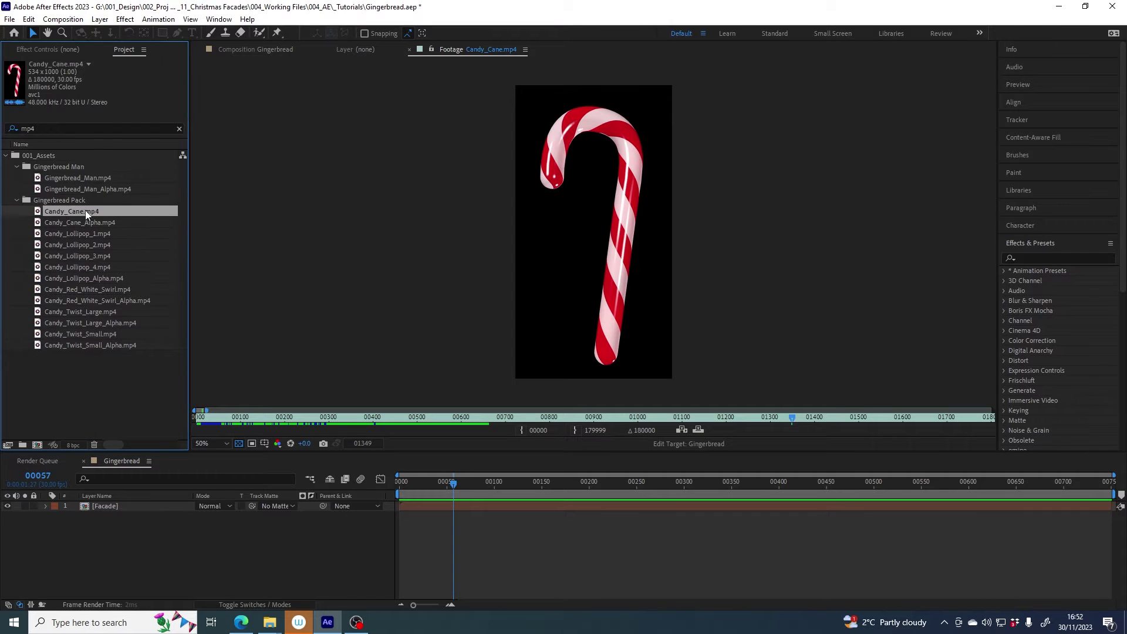
pyautogui.click(101, 179)
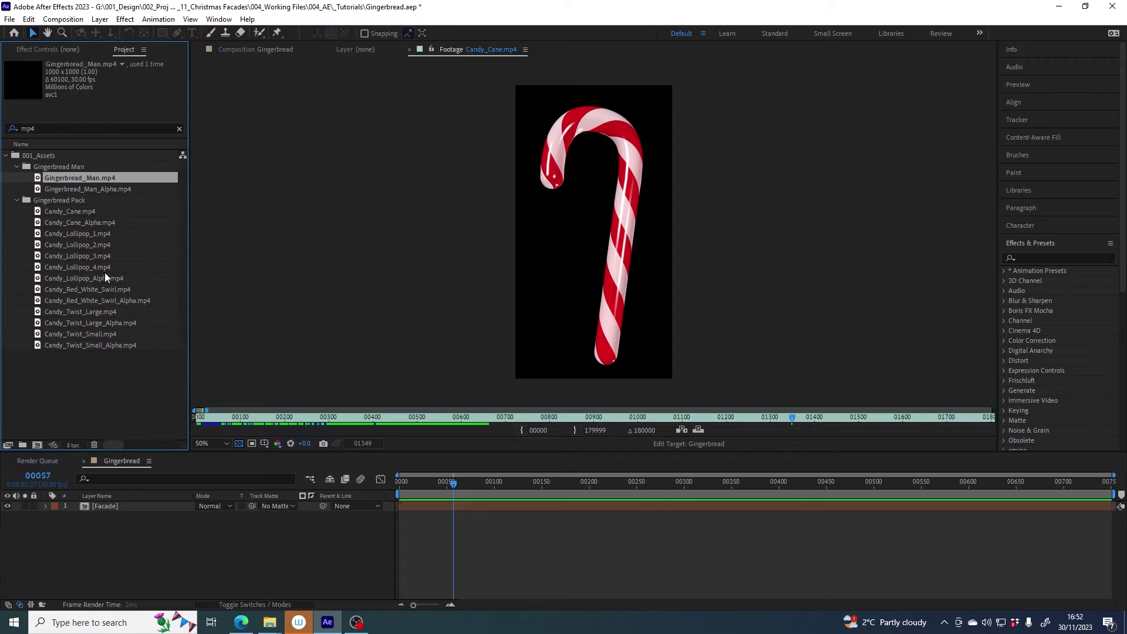
pyautogui.keyDown('shift'); pyautogui.click(103, 347); pyautogui.keyUp('shift')
pyautogui.keyDown('ctrl'); pyautogui.click(57, 200); pyautogui.keyUp('ctrl')
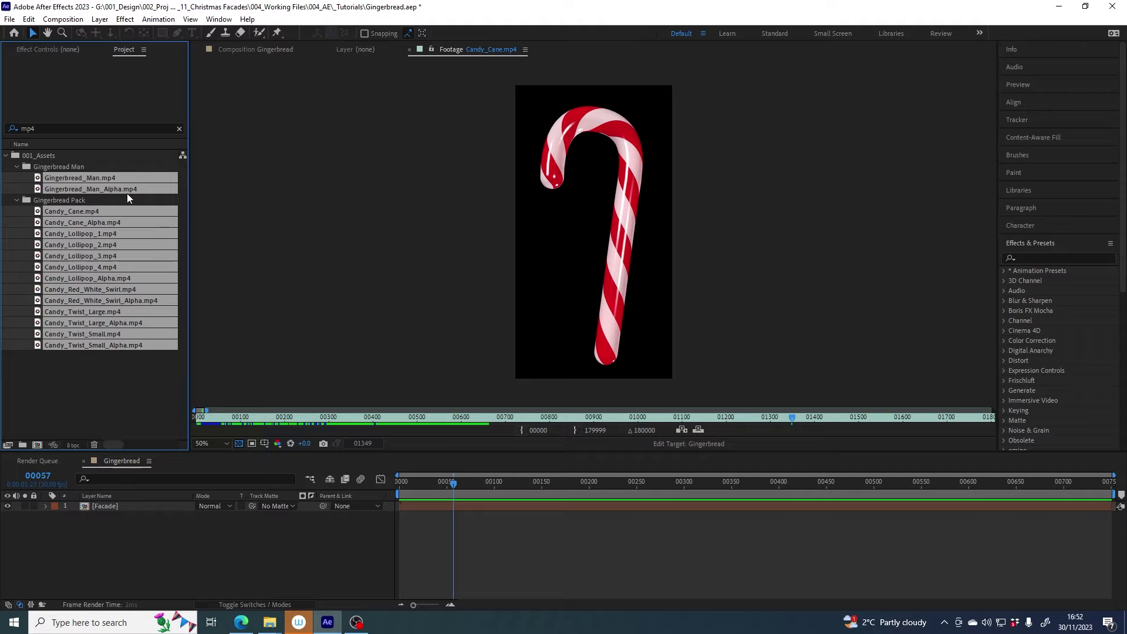
pyautogui.rightClick(61, 223)
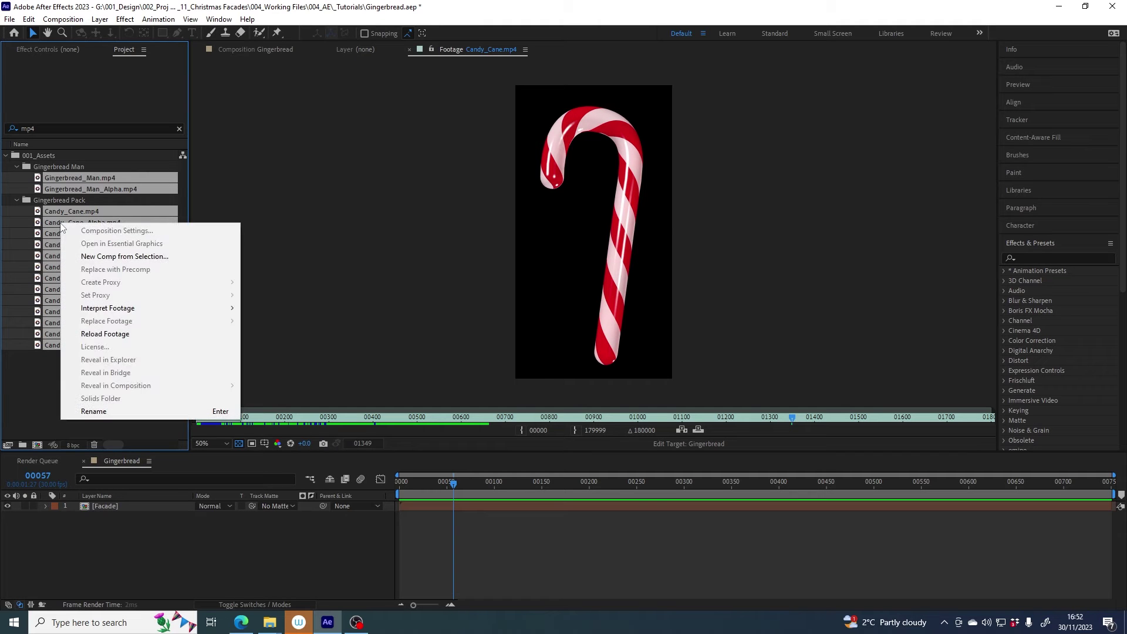
pyautogui.moveTo(121, 311)
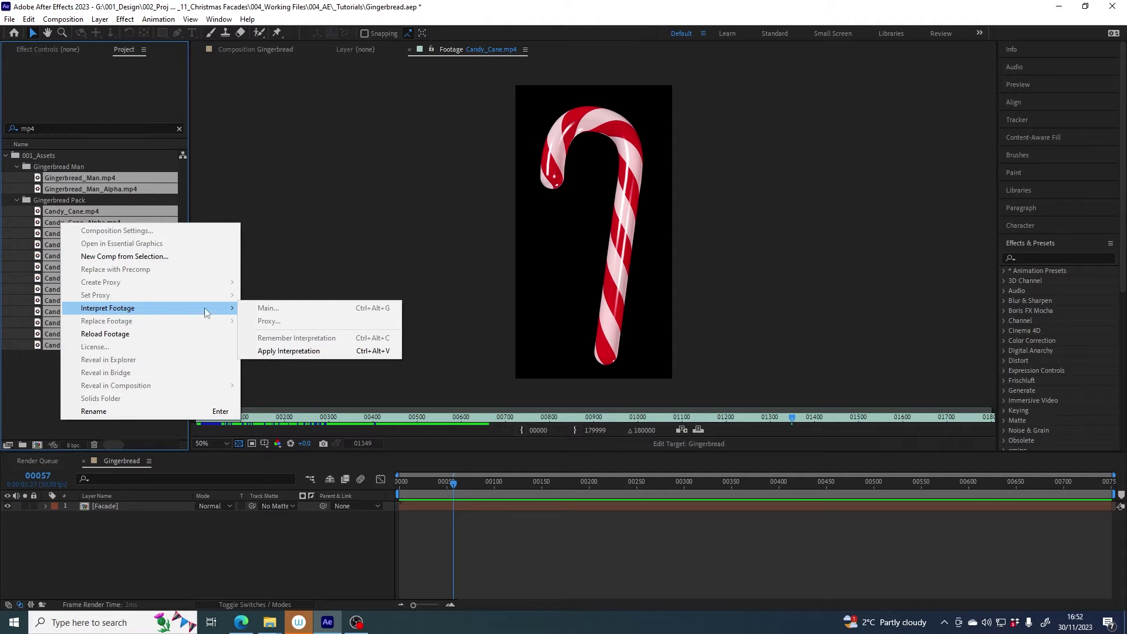
pyautogui.click(315, 354)
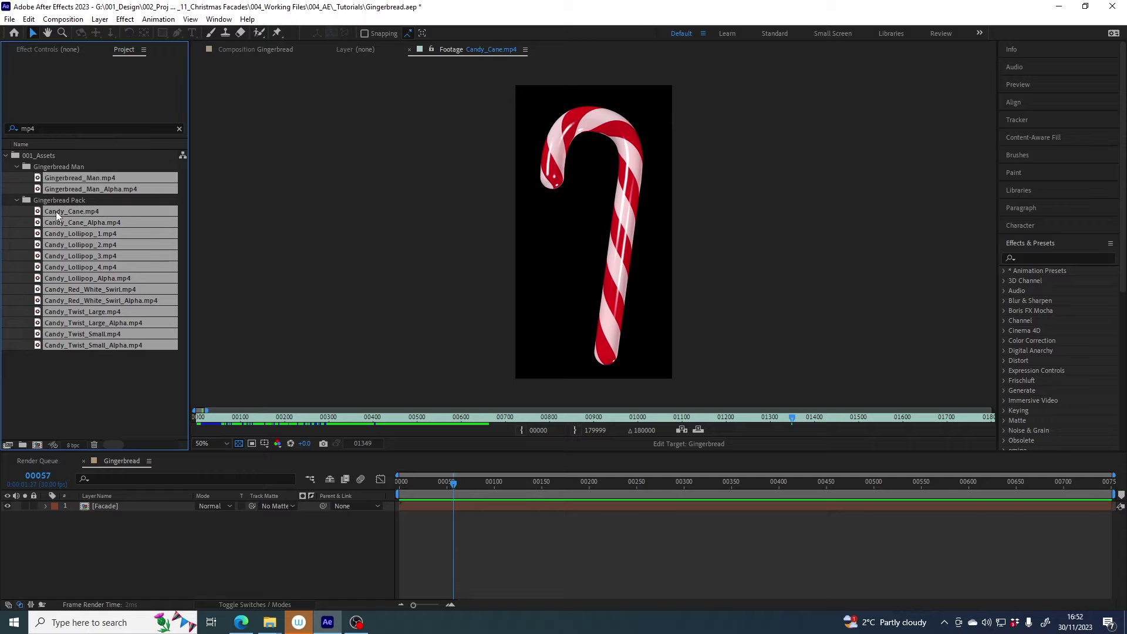
pyautogui.click(179, 130)
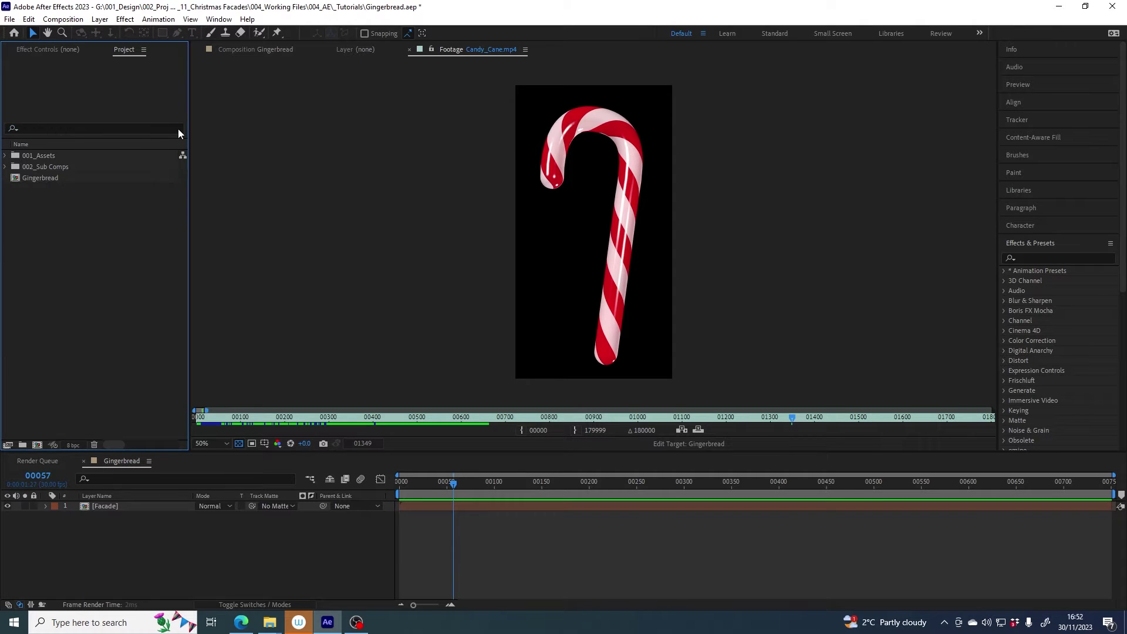
pyautogui.click(5, 156)
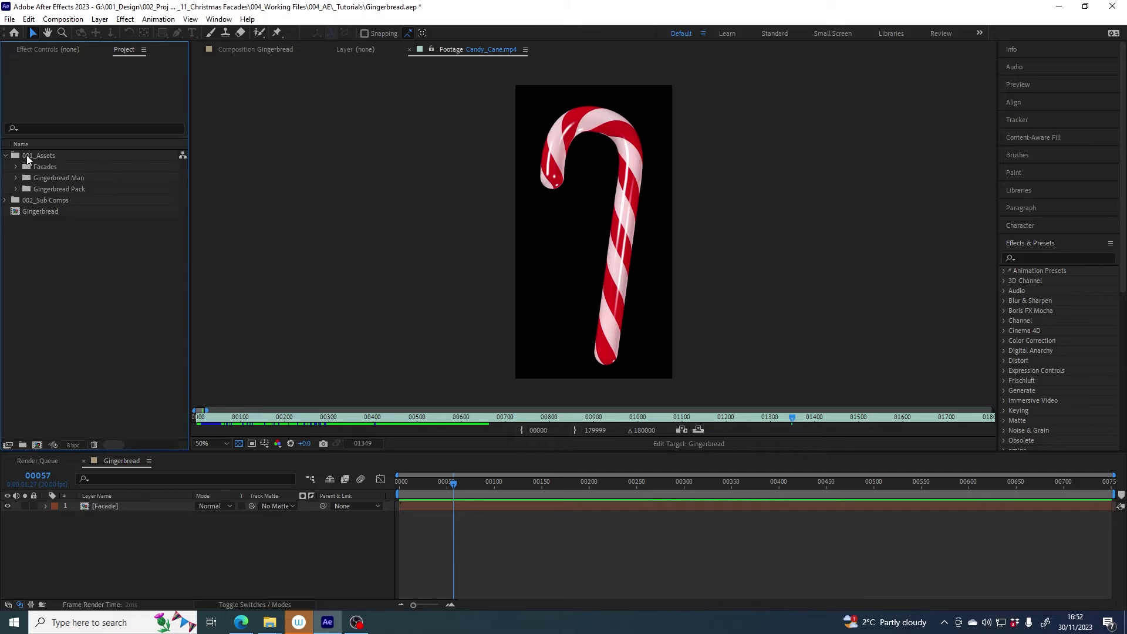
pyautogui.click(15, 189)
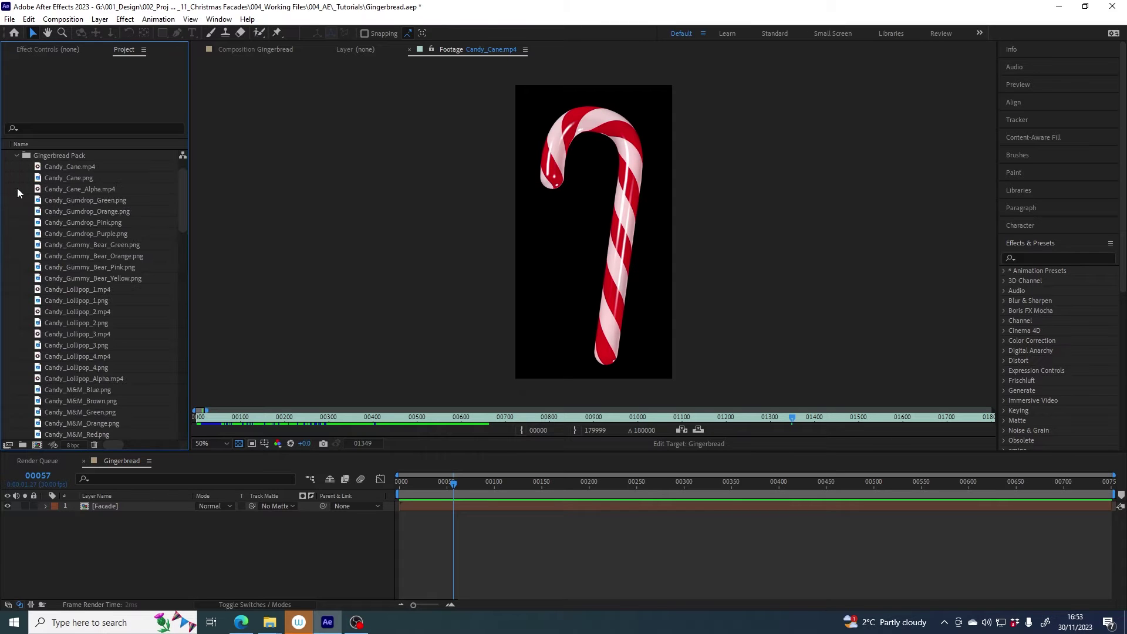
pyautogui.click(62, 166)
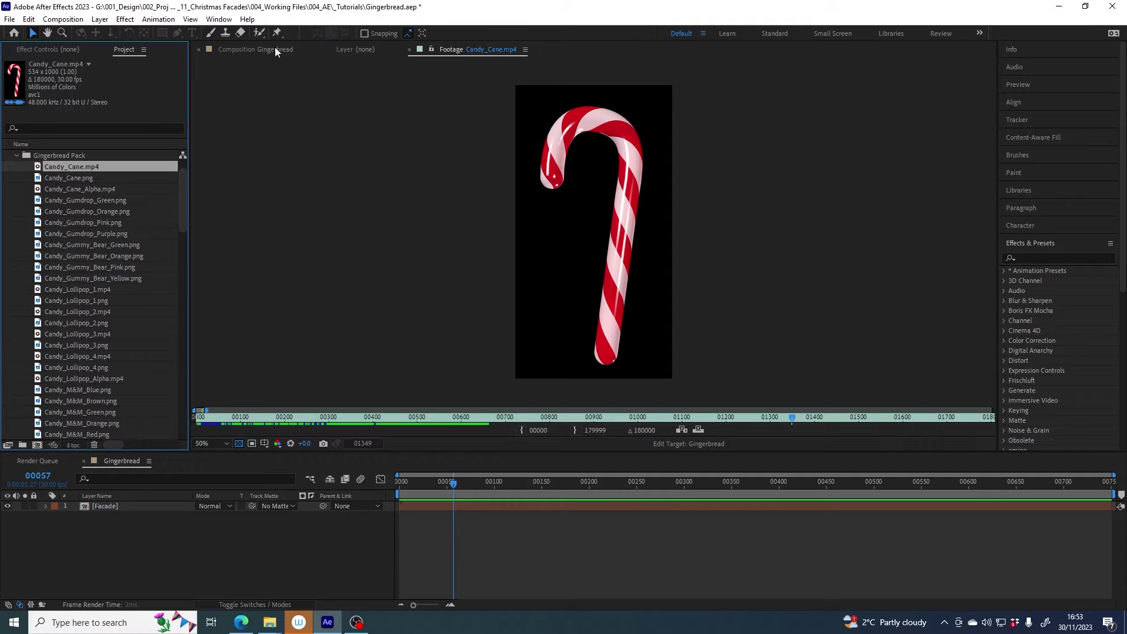
pyautogui.click(257, 49)
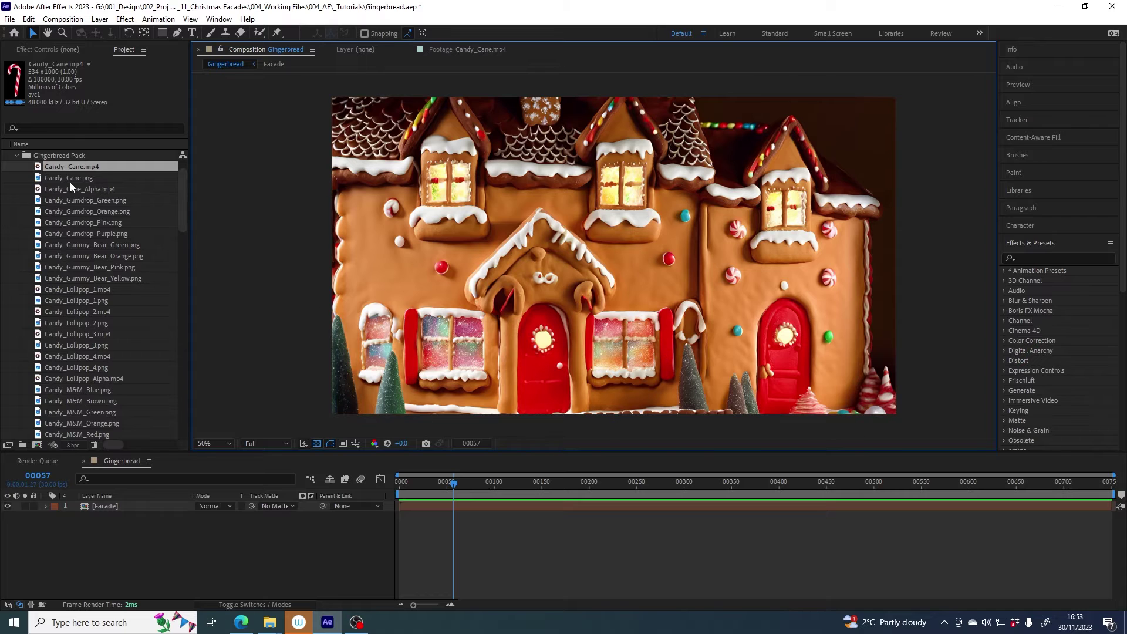
pyautogui.moveTo(71, 167); pyautogui.dragTo(122, 506)
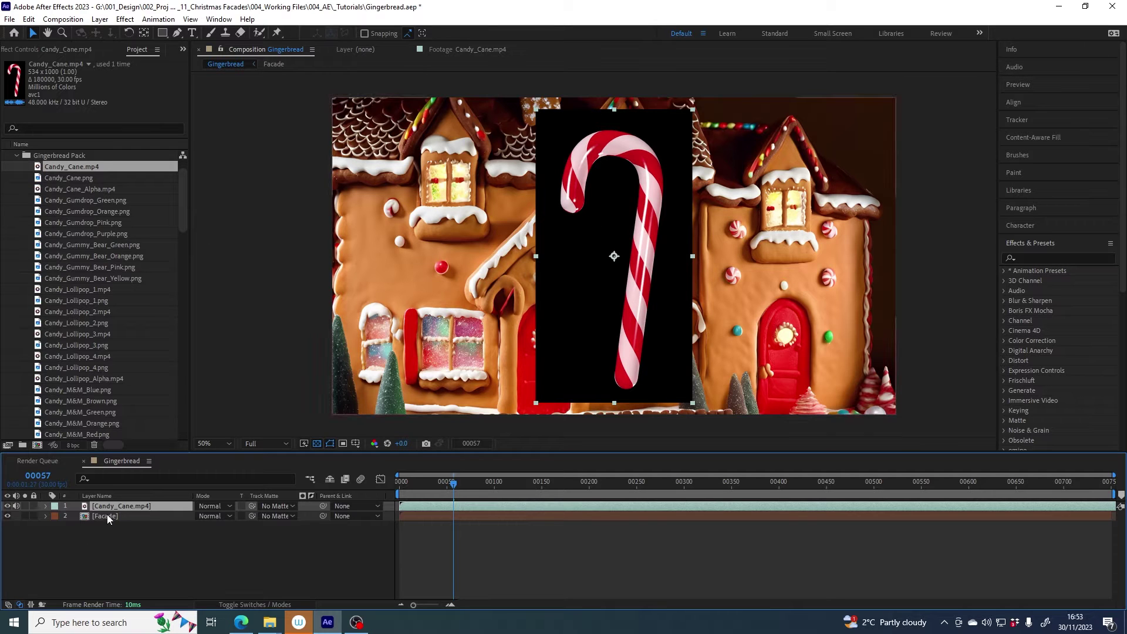
pyautogui.press('Delete')
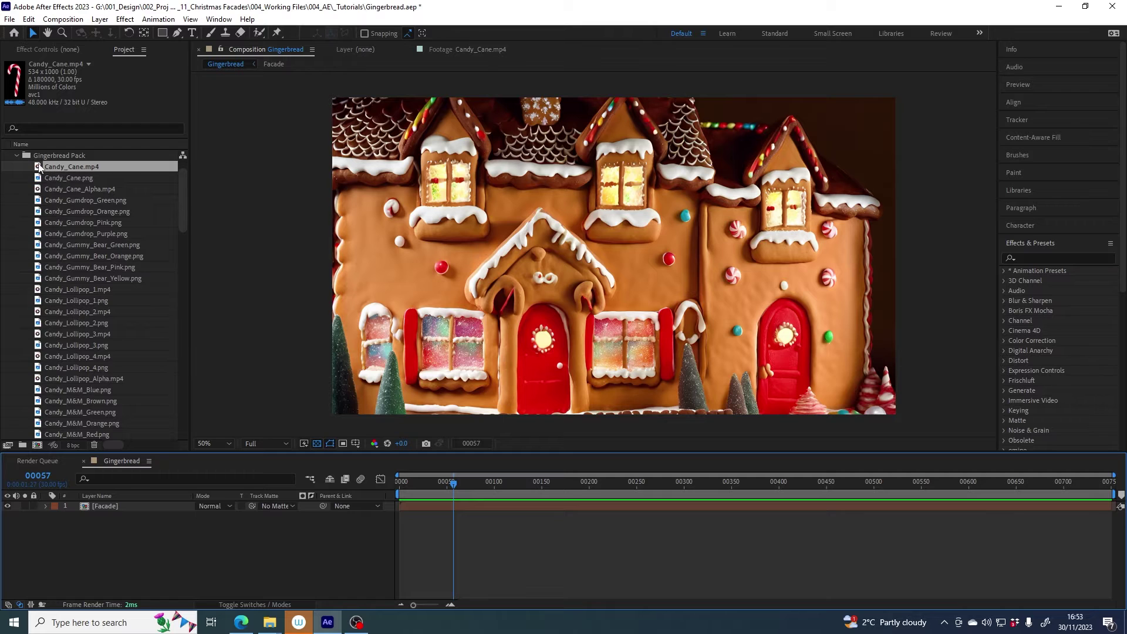
pyautogui.click(77, 167)
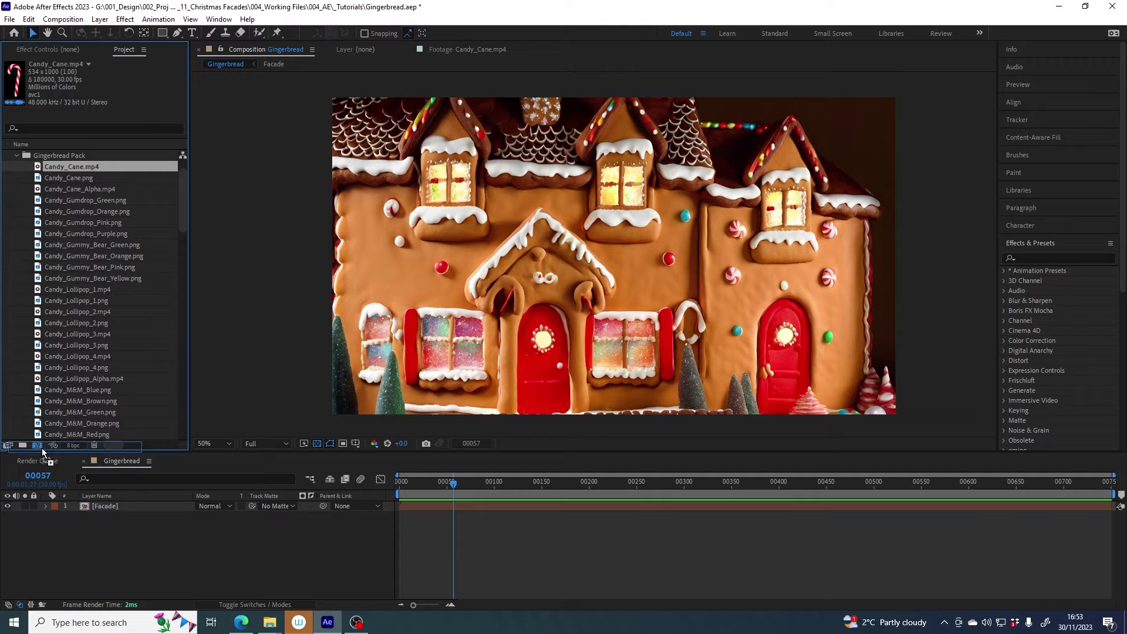
# Step: Create a Candy_Cane comp from Candy_Cane.mp4 and scrub its later frames
pyautogui.moveTo(38, 446); pyautogui.dragTo(37, 446)
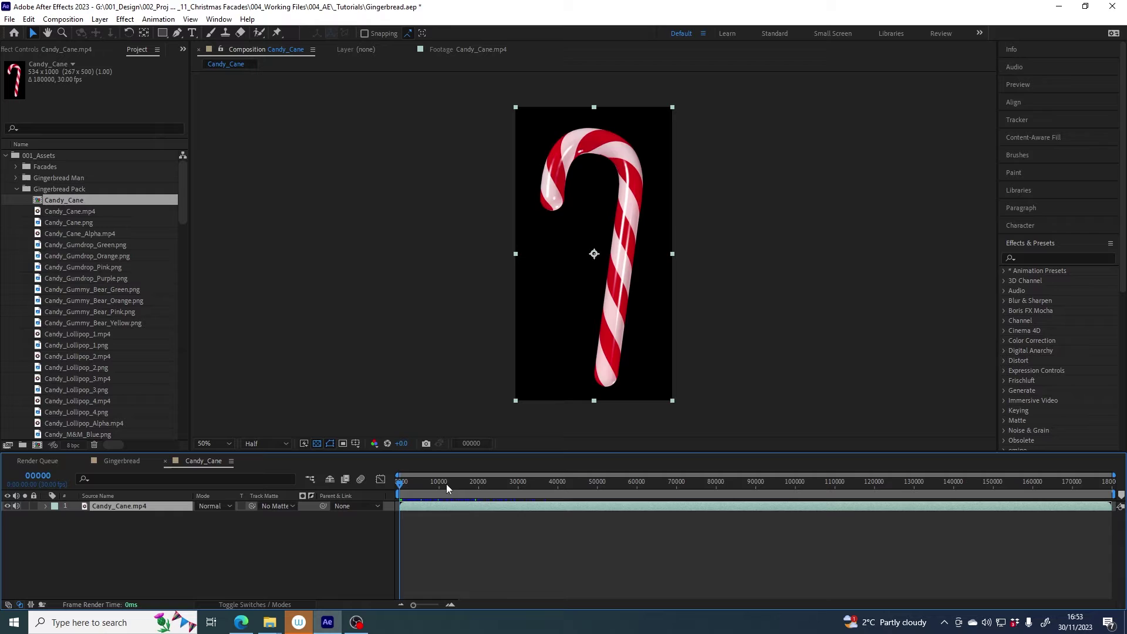
pyautogui.moveTo(447, 483)
pyautogui.mouseDown()
pyautogui.moveTo(473, 485)
pyautogui.moveTo(448, 487)
pyautogui.mouseUp()
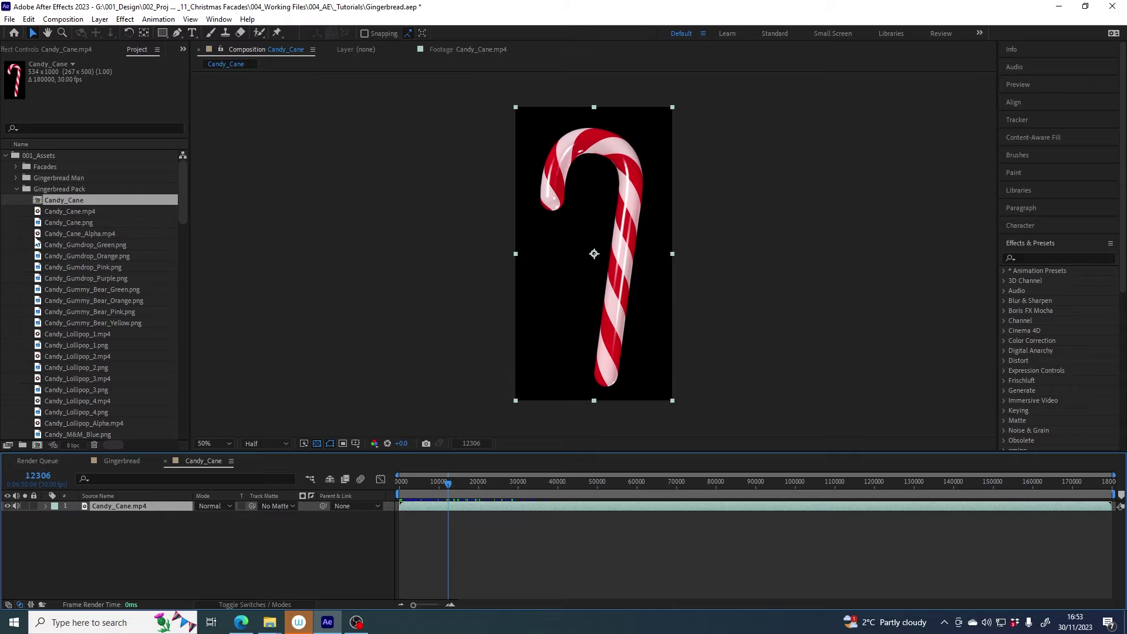
pyautogui.click(95, 233)
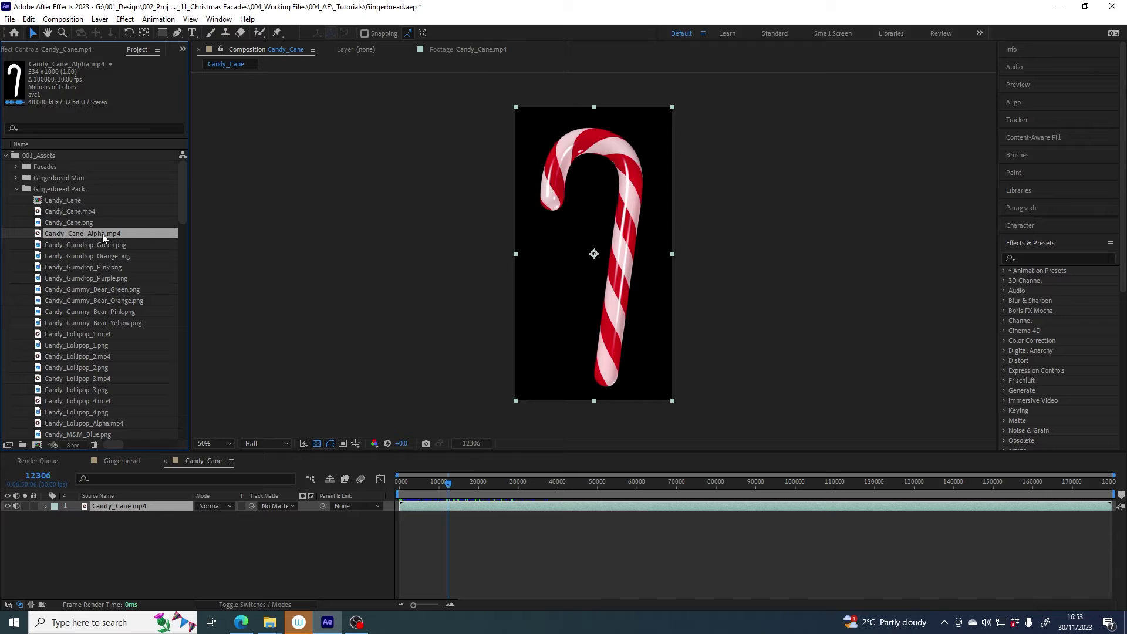
# Step: Add Candy_Cane_Alpha.mp4 above Candy_Cane.mp4 and set it as the candy cane's Track Matte
pyautogui.moveTo(86, 236); pyautogui.dragTo(129, 508)
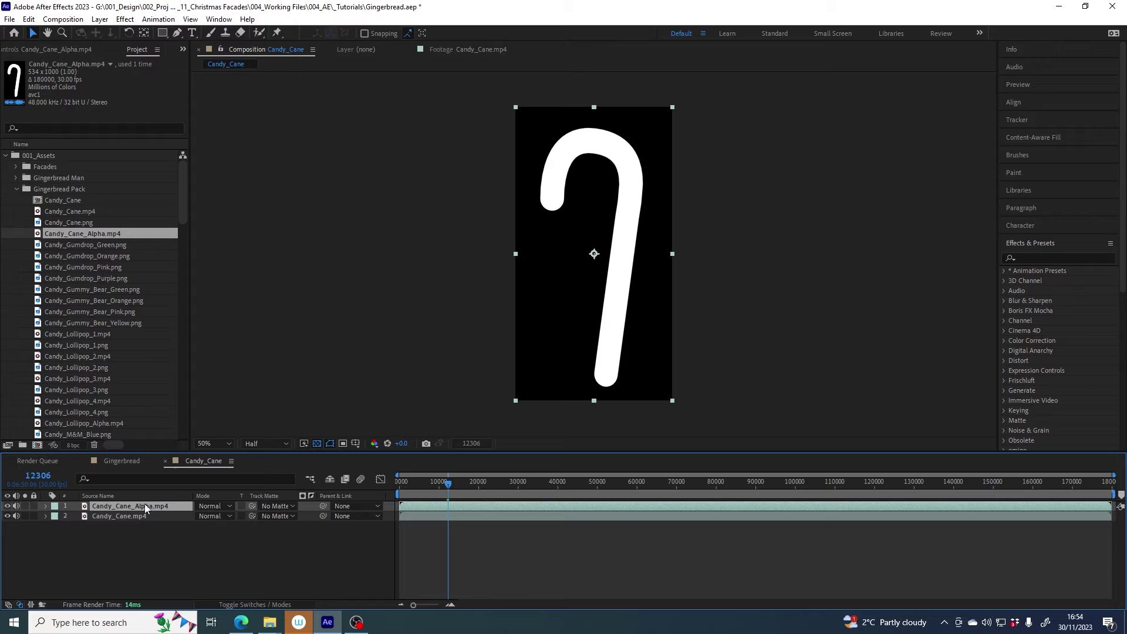
pyautogui.click(104, 517)
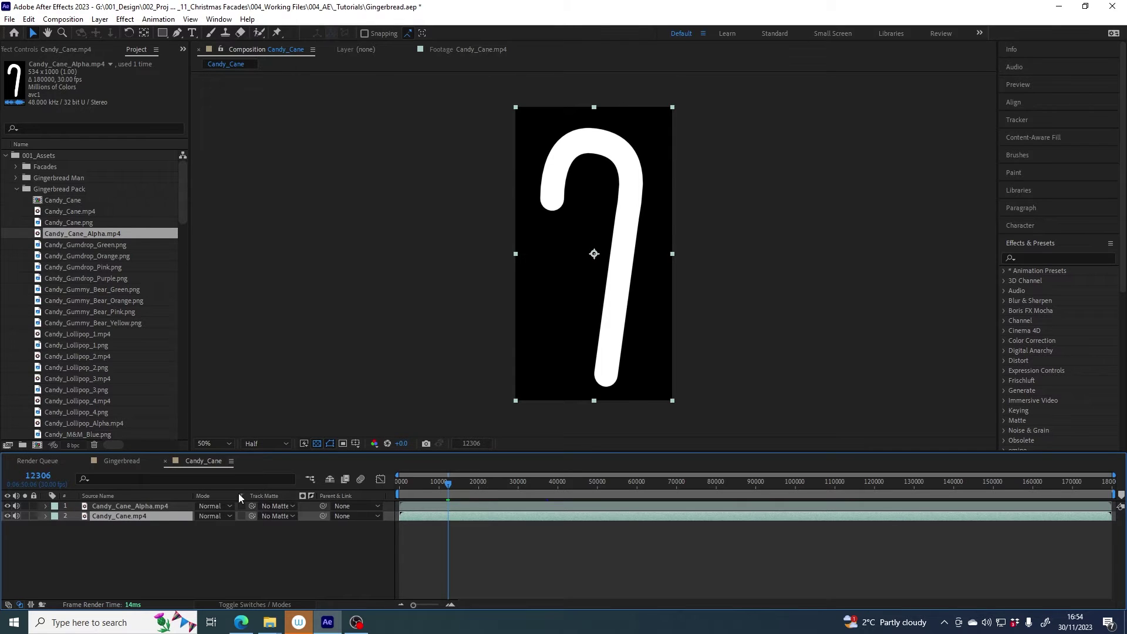
pyautogui.click(241, 608)
pyautogui.click(217, 606)
pyautogui.click(281, 515)
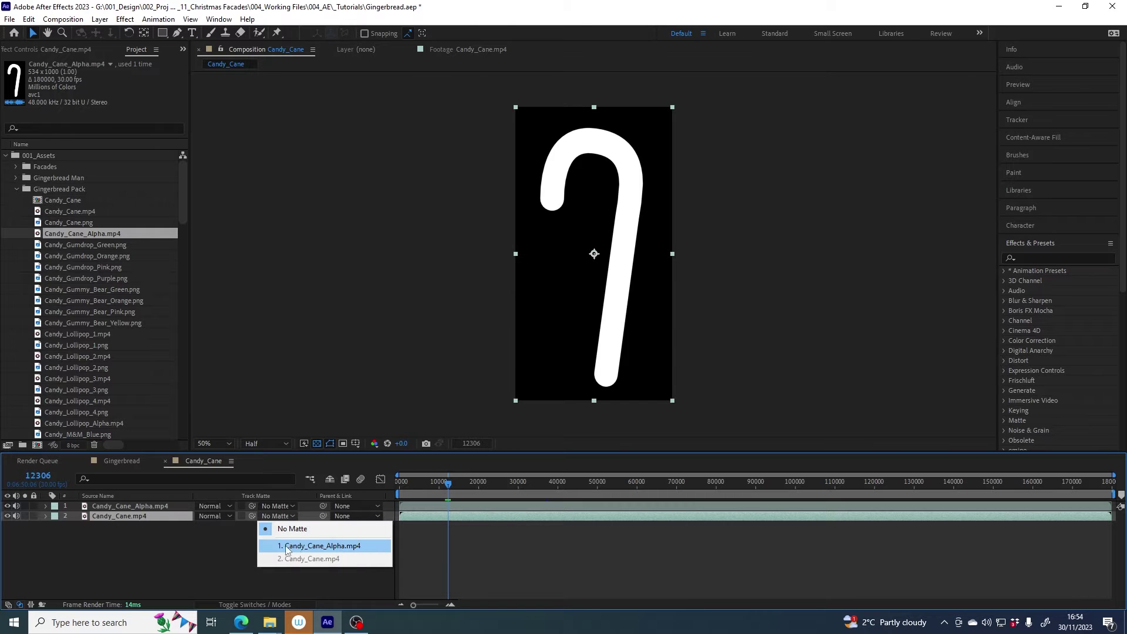
pyautogui.click(328, 547)
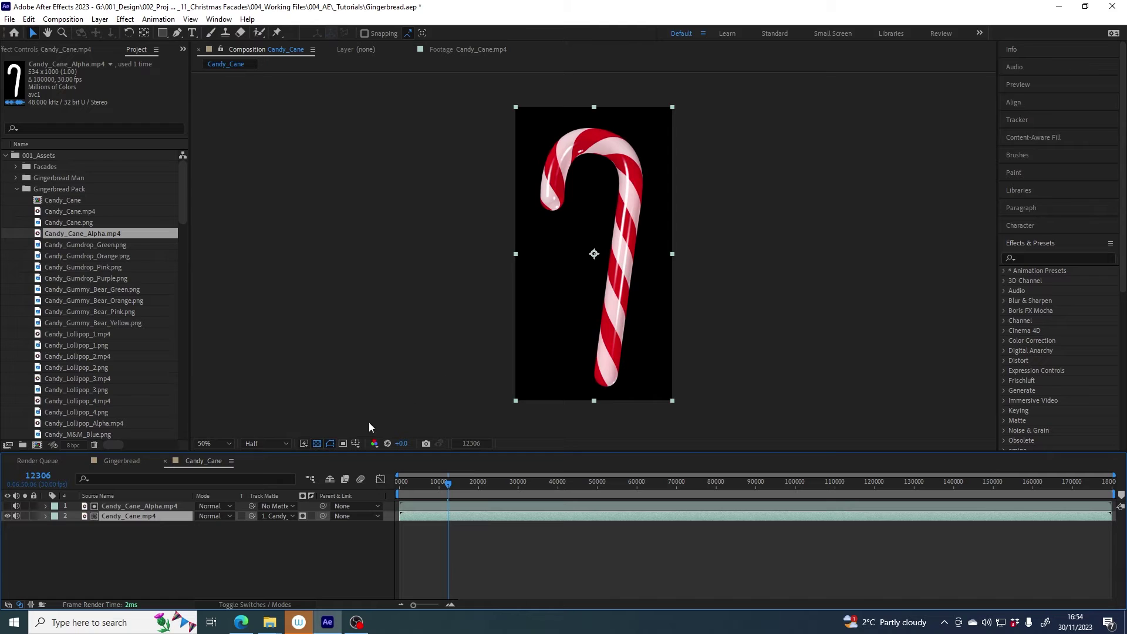
# Step: Show the transparency grid and switch the matte to Luma so the black background disappears
pyautogui.click(317, 445)
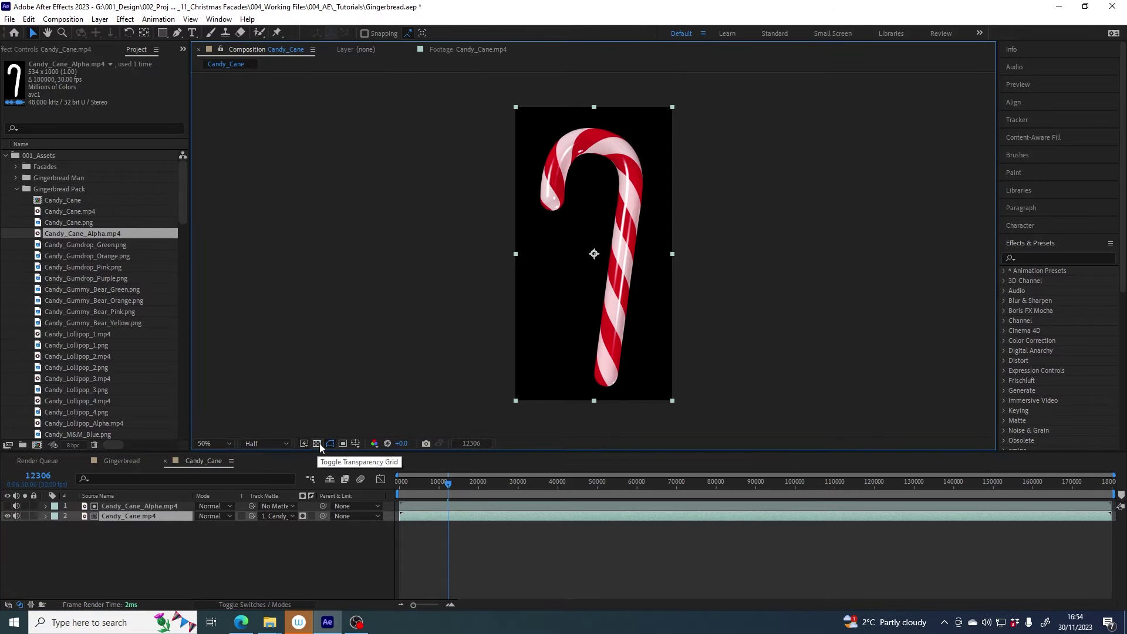
pyautogui.click(316, 443)
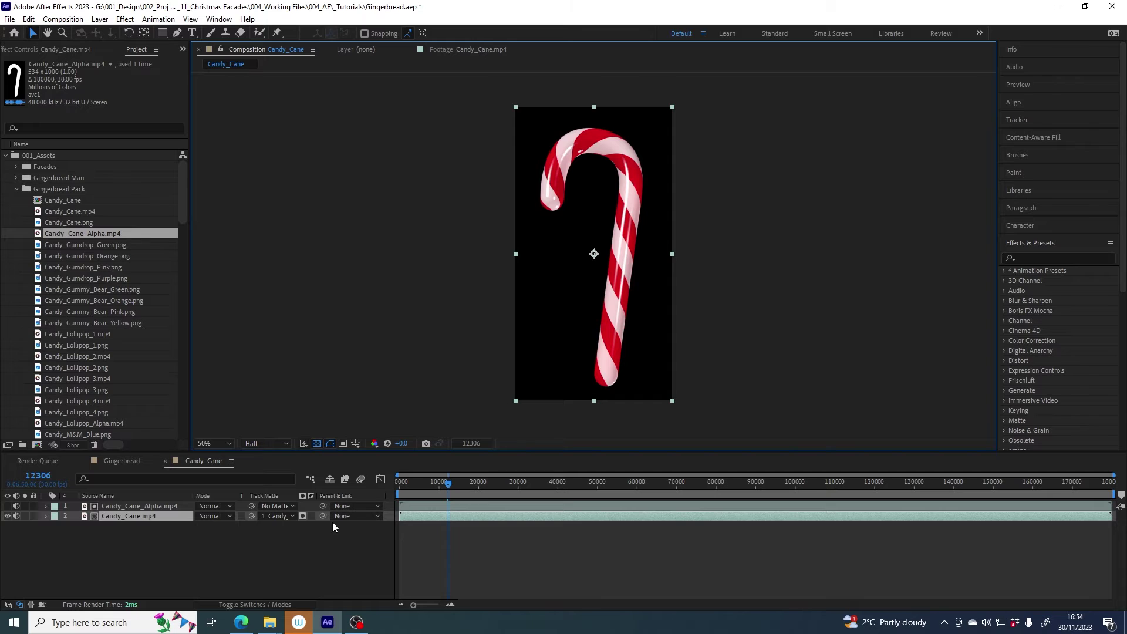
pyautogui.click(301, 516)
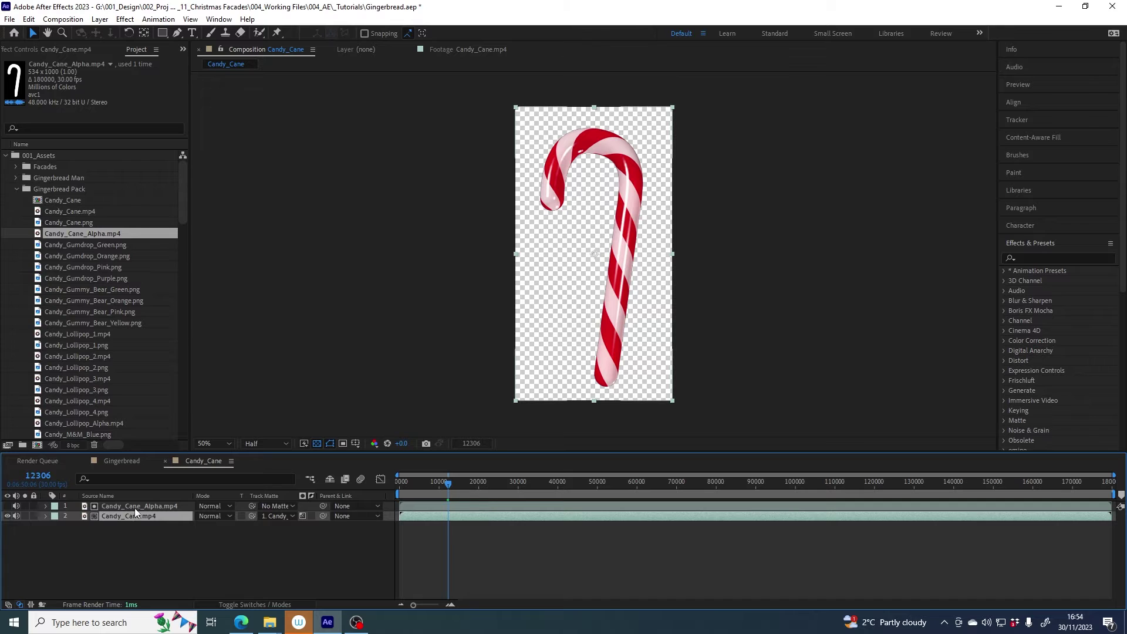
pyautogui.click(158, 507)
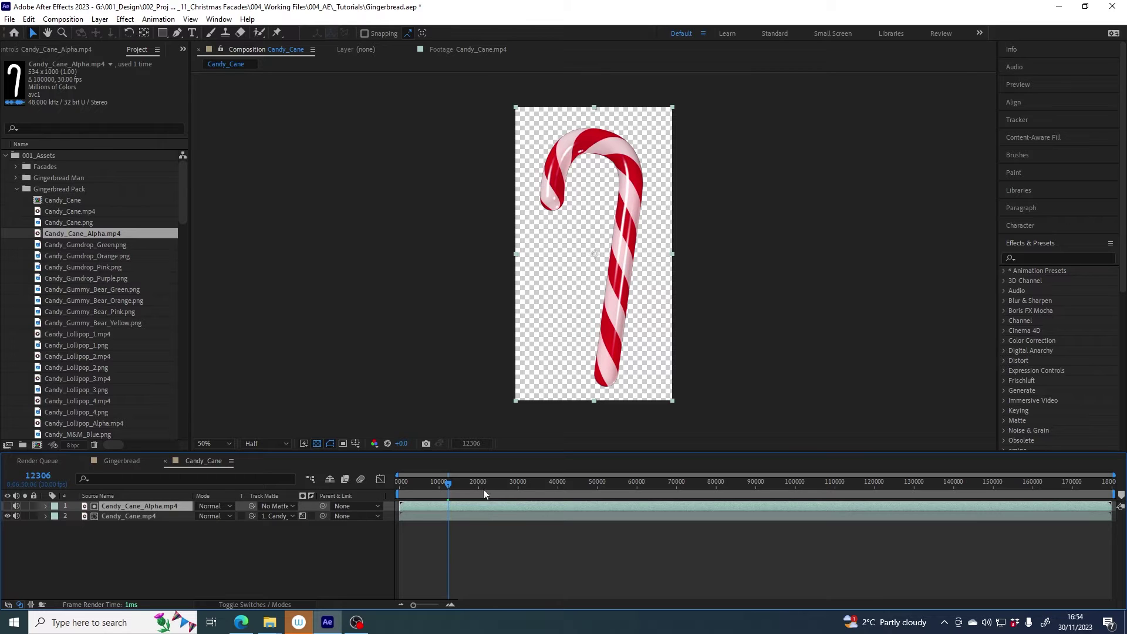
# Step: Check the matted candy cane at other frames, then return to the Gingerbread comp
pyautogui.moveTo(452, 488)
pyautogui.mouseDown()
pyautogui.moveTo(496, 482)
pyautogui.moveTo(419, 488)
pyautogui.moveTo(451, 488)
pyautogui.mouseUp()
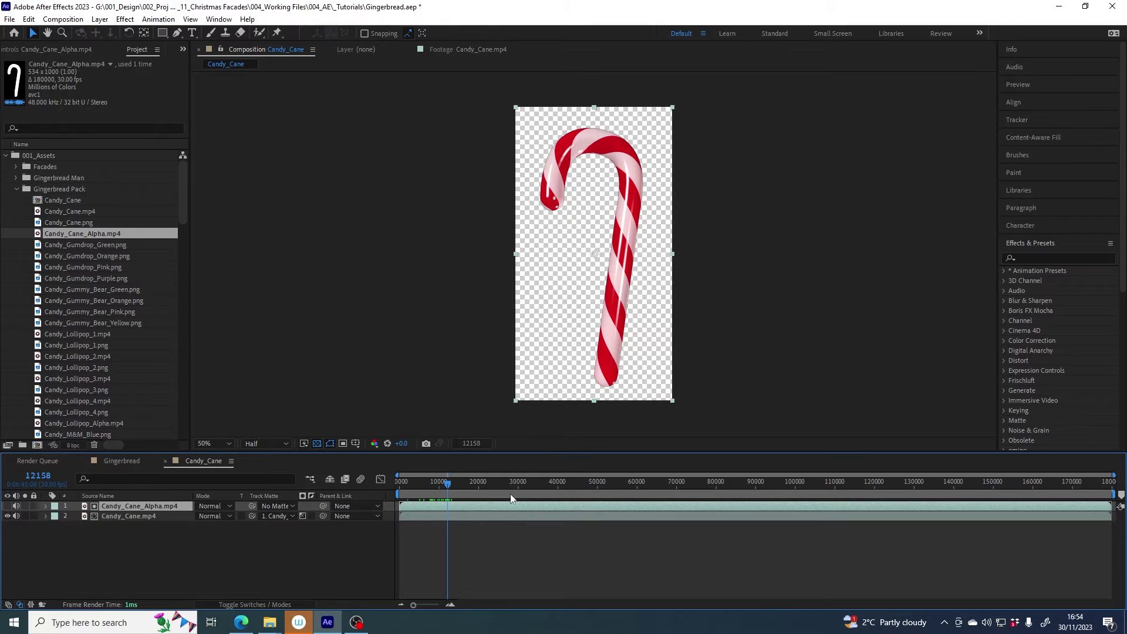
pyautogui.click(130, 518)
pyautogui.moveTo(515, 485); pyautogui.dragTo(474, 485)
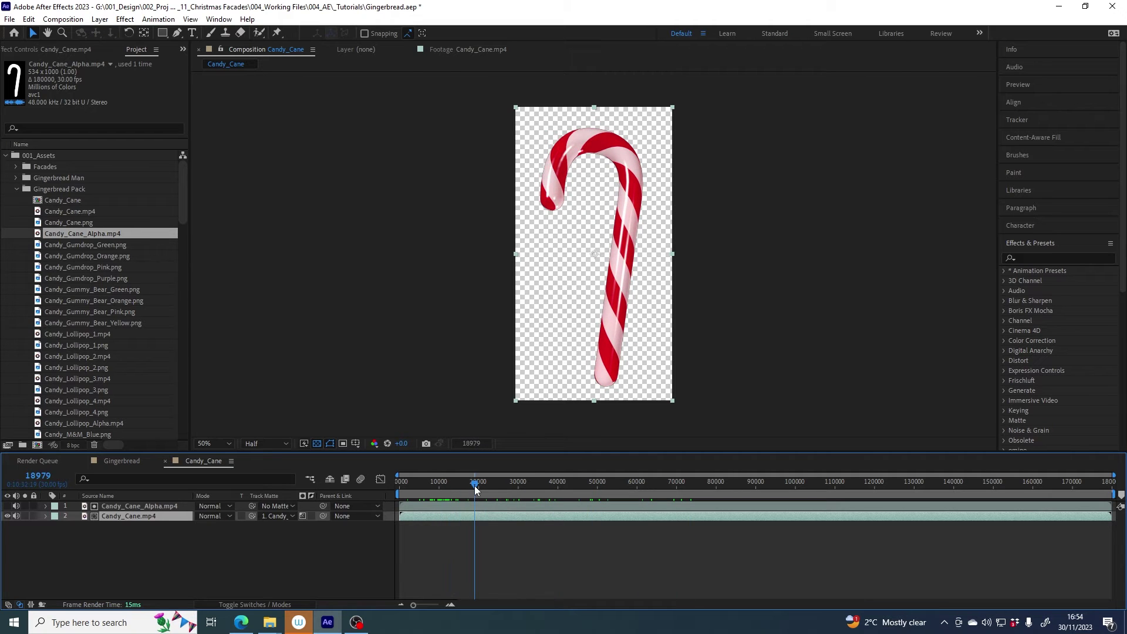
pyautogui.click(119, 461)
pyautogui.moveTo(460, 482)
pyautogui.mouseDown()
pyautogui.moveTo(481, 485)
pyautogui.moveTo(467, 484)
pyautogui.mouseUp()
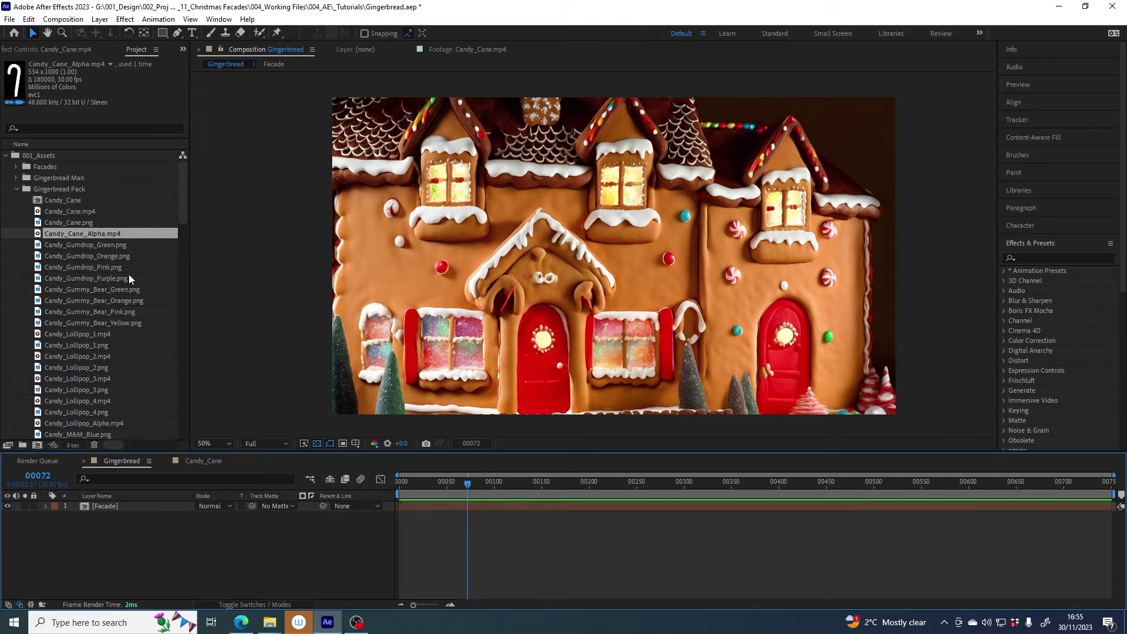
# Step: Add the Candy_Cane comp above Facade, scale it down, and tilt it slightly clockwise
pyautogui.click(60, 200)
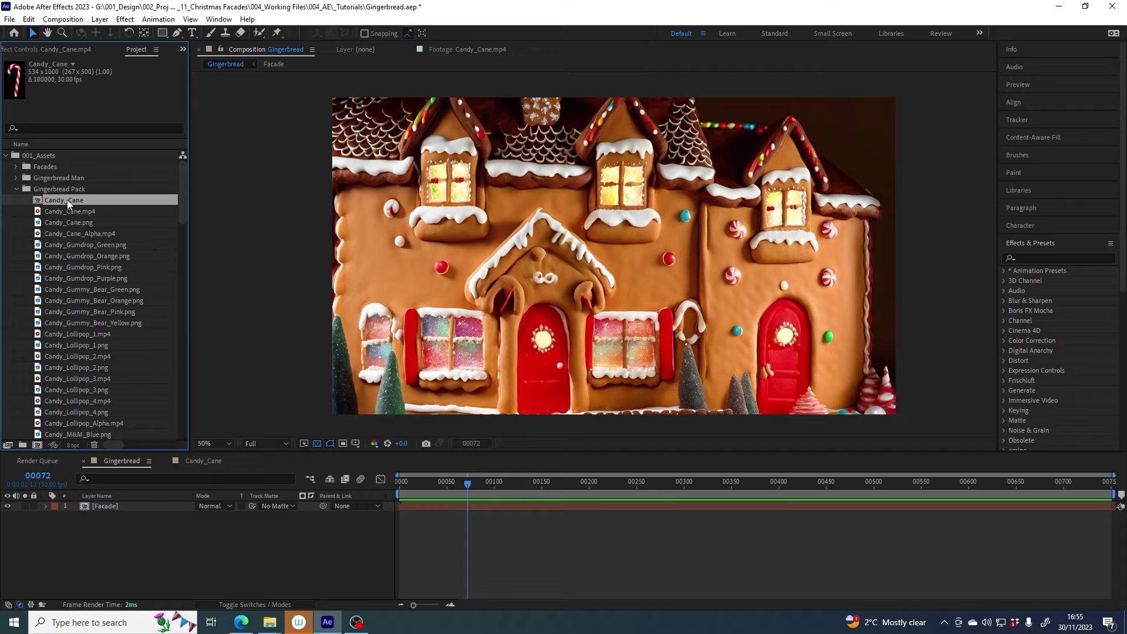
pyautogui.moveTo(67, 200); pyautogui.dragTo(107, 504)
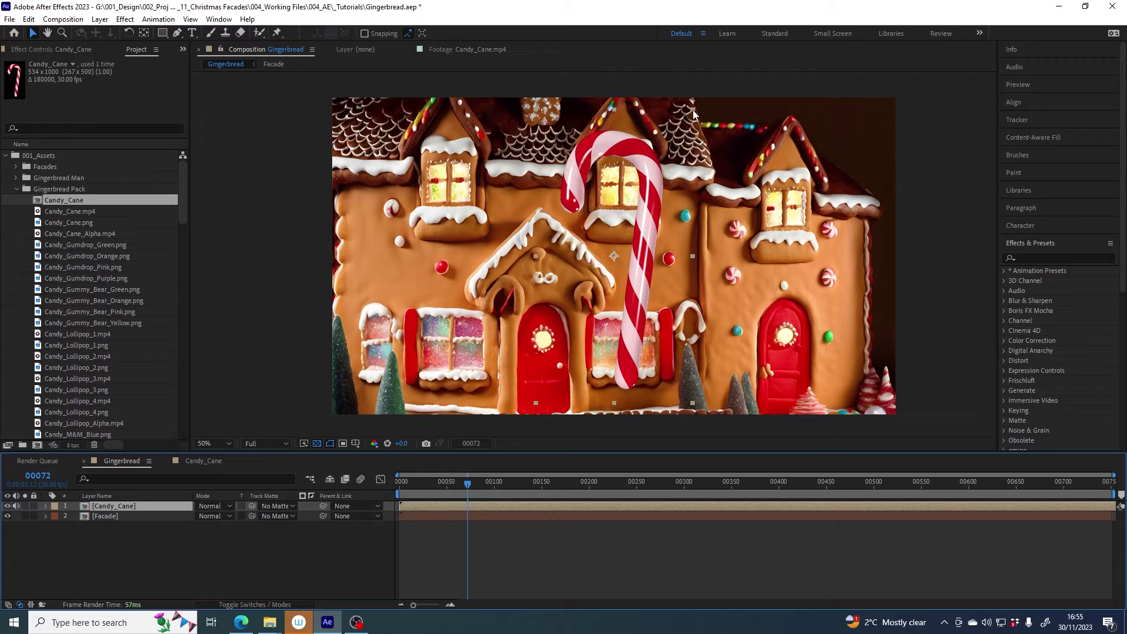
pyautogui.click(691, 117)
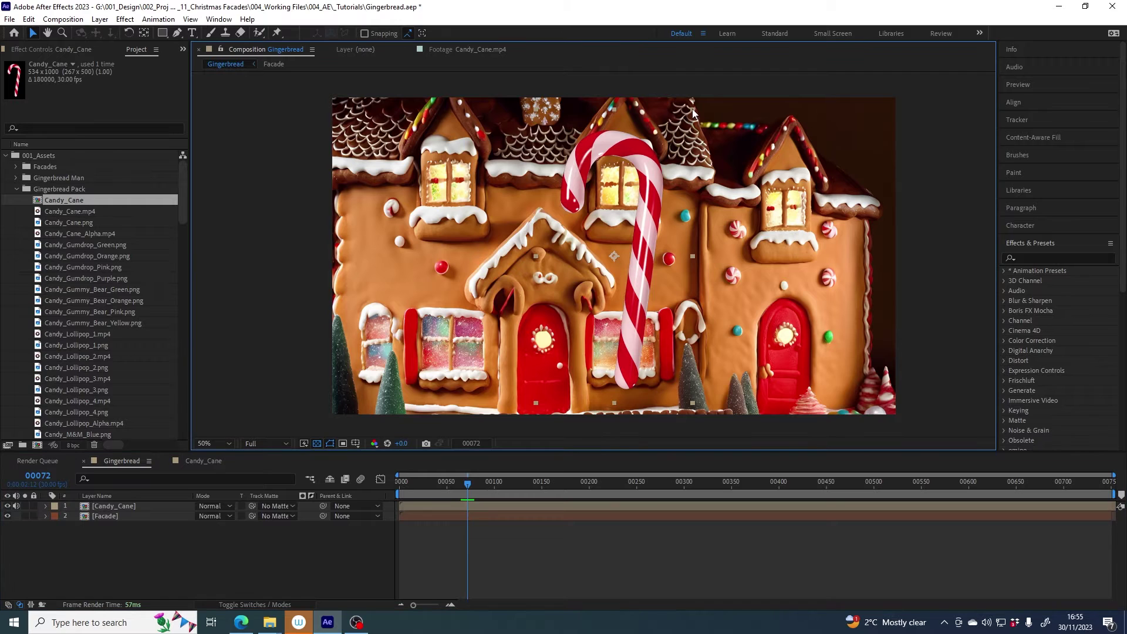
pyautogui.click(666, 138)
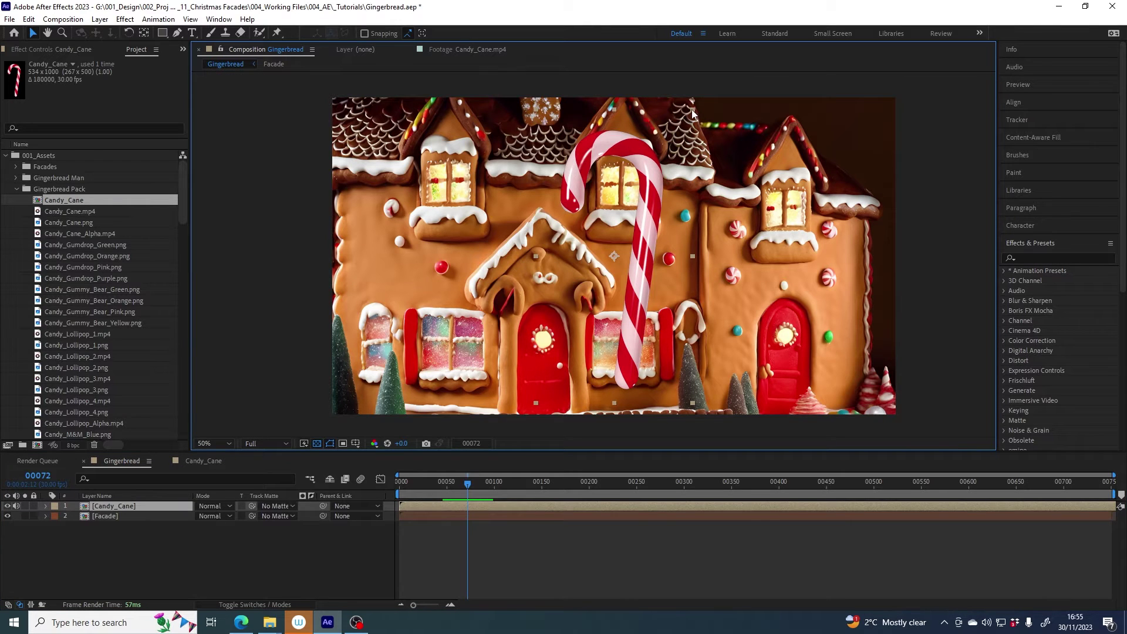
pyautogui.moveTo(692, 113); pyautogui.dragTo(647, 325)
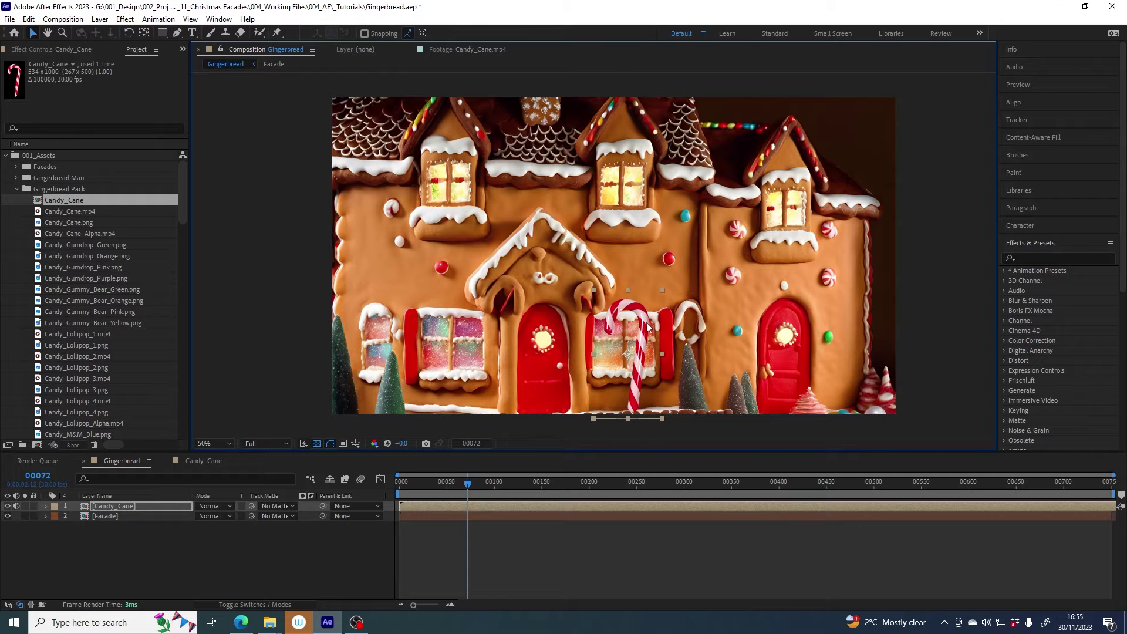
pyautogui.click(129, 33)
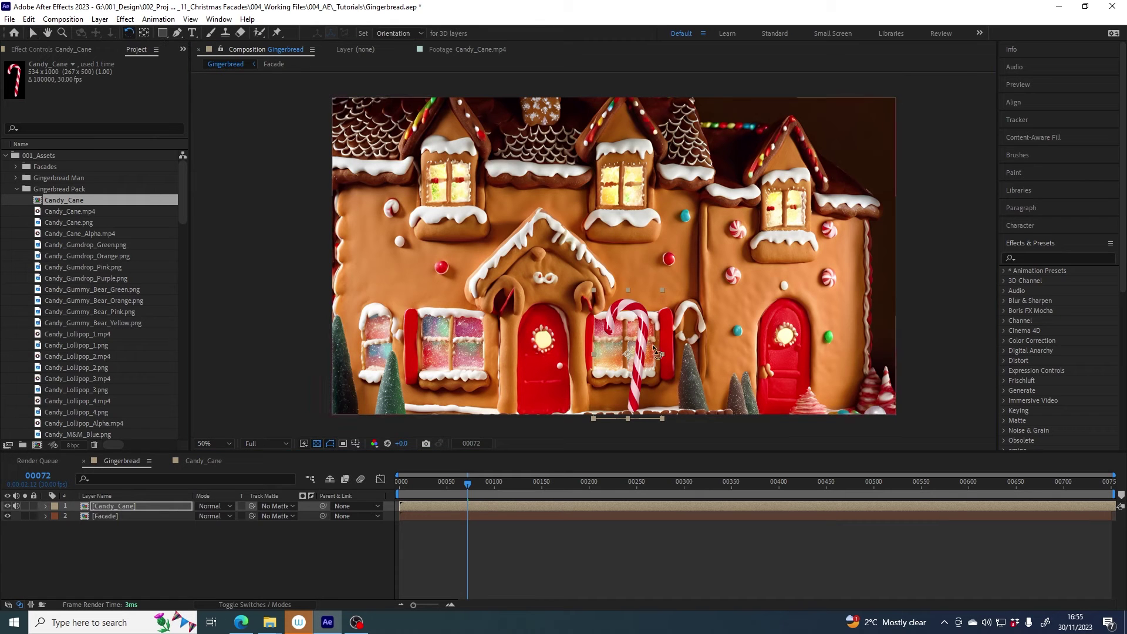
pyautogui.moveTo(660, 288); pyautogui.dragTo(666, 300)
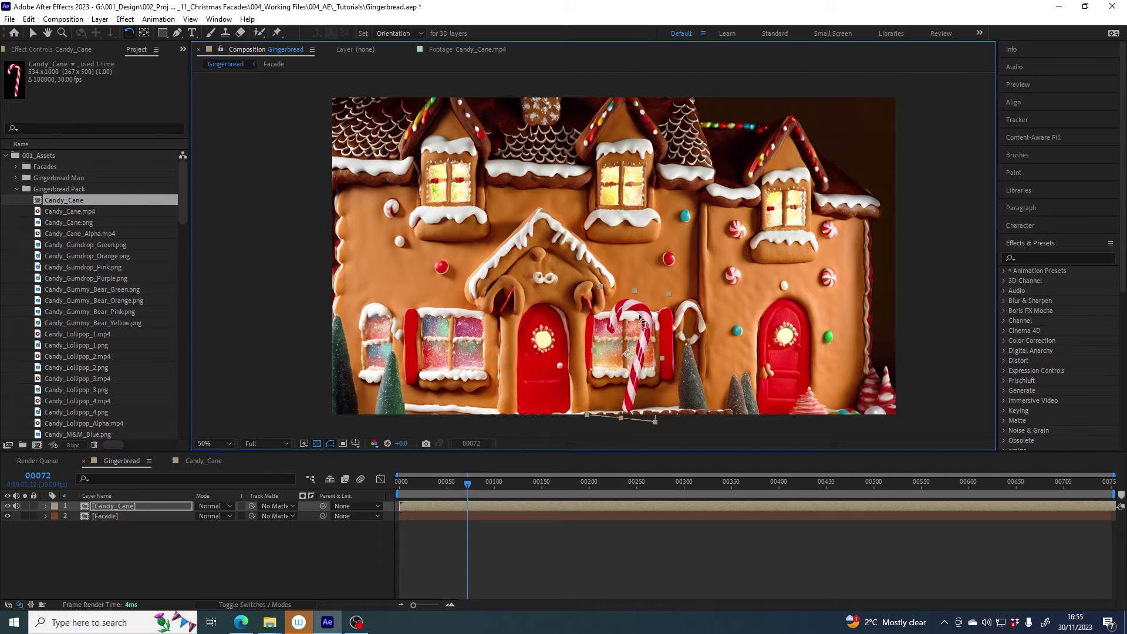
# Step: Add a Drop Shadow layer style to Candy_Cane and set its Distance to 36
pyautogui.click(106, 509)
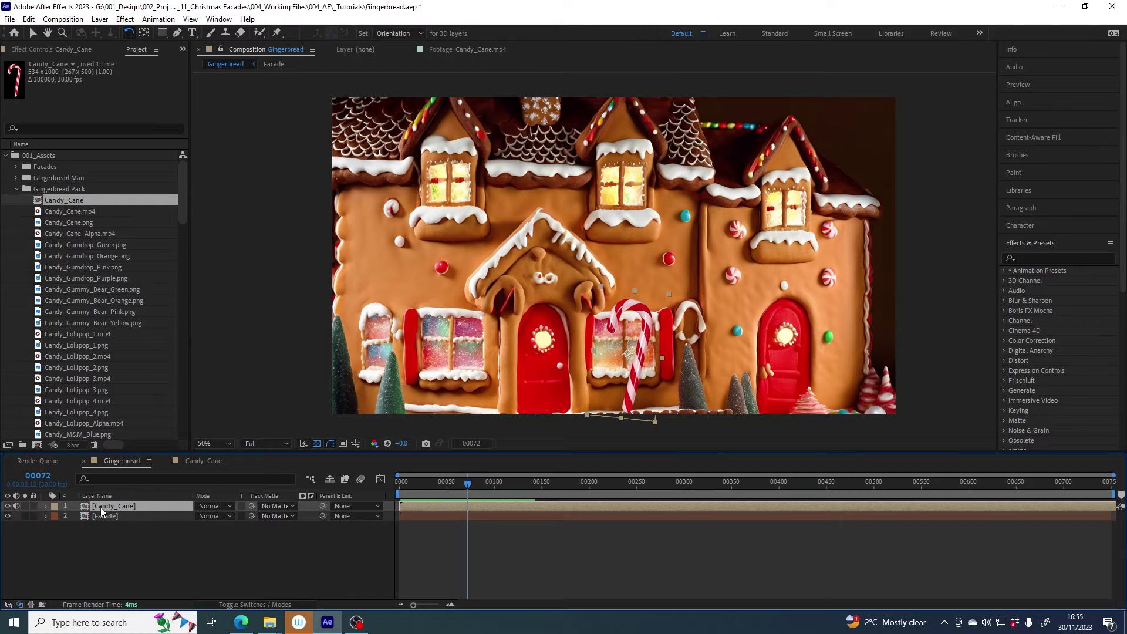
pyautogui.rightClick(102, 513)
pyautogui.moveTo(131, 318)
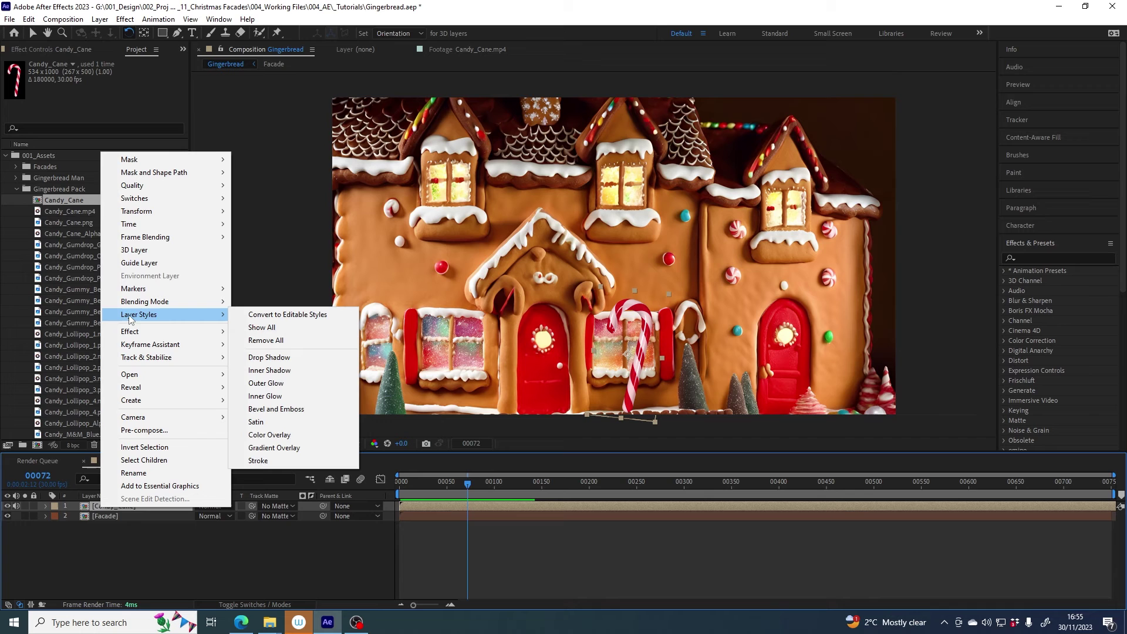
pyautogui.click(281, 359)
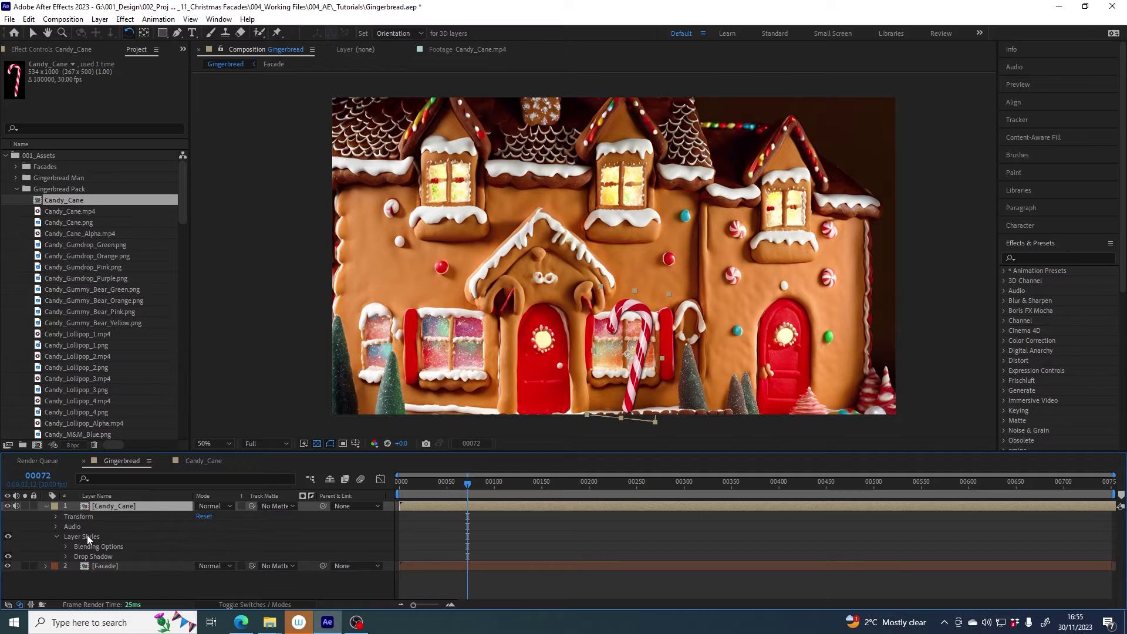
pyautogui.click(82, 557)
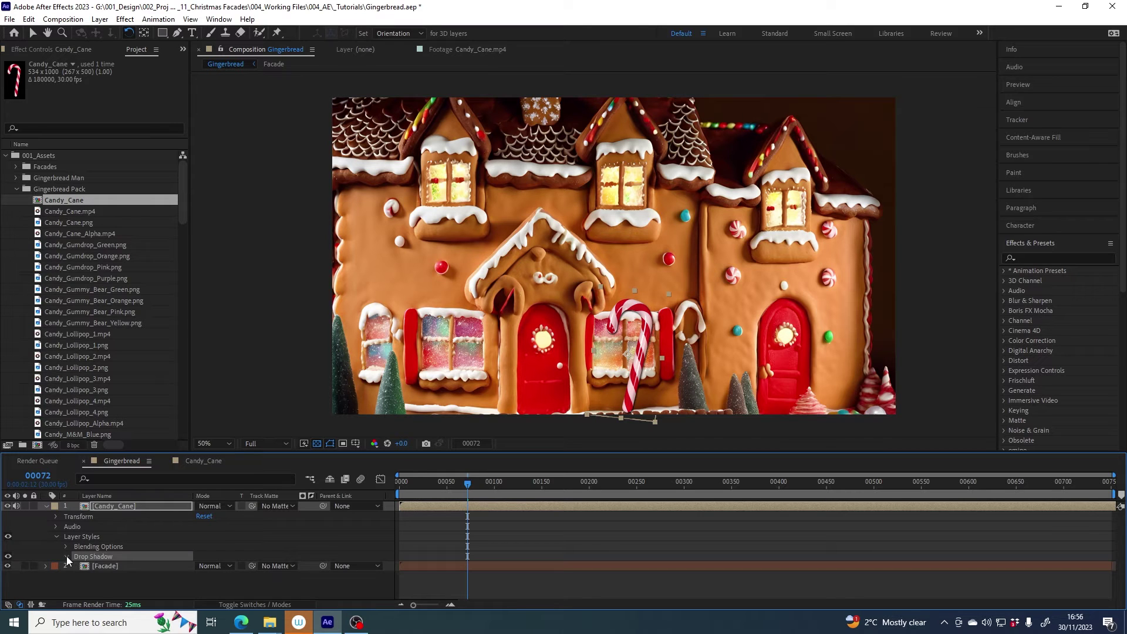
pyautogui.click(65, 556)
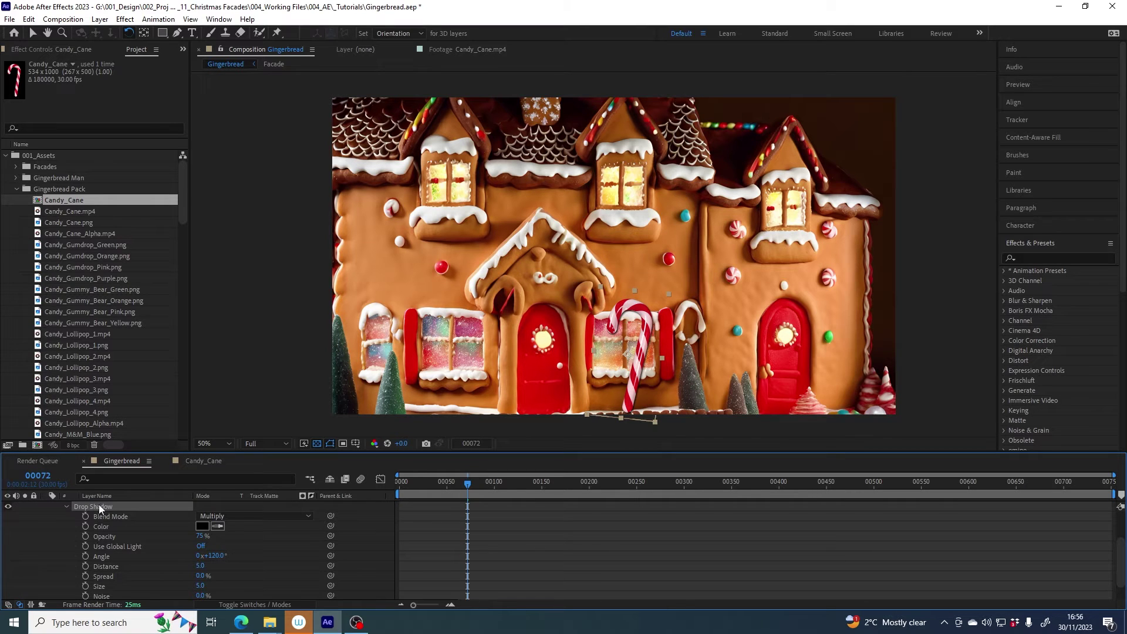
pyautogui.click(104, 566)
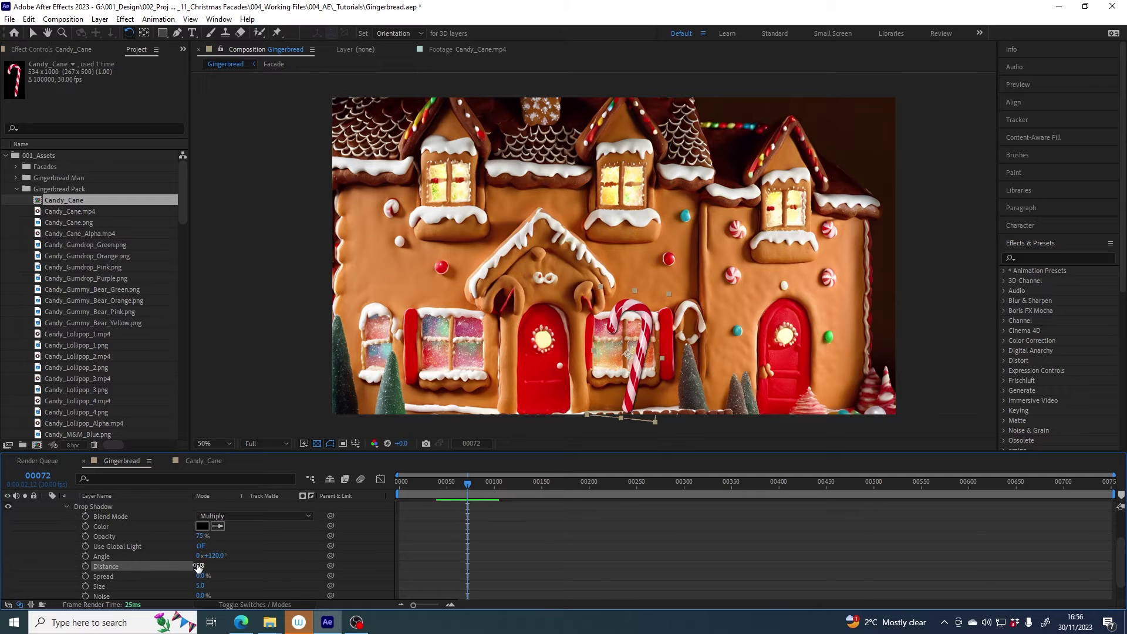
pyautogui.moveTo(199, 566); pyautogui.dragTo(219, 564)
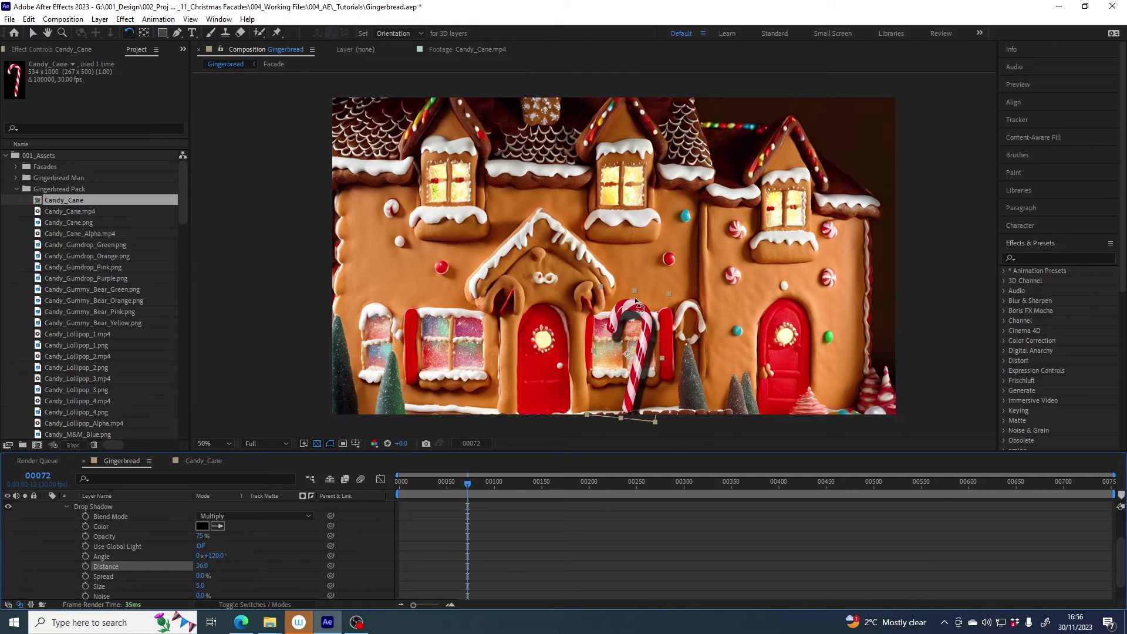
# Step: Rotate the candy cane slightly clockwise and set the shadow Size to 16
pyautogui.click(651, 348)
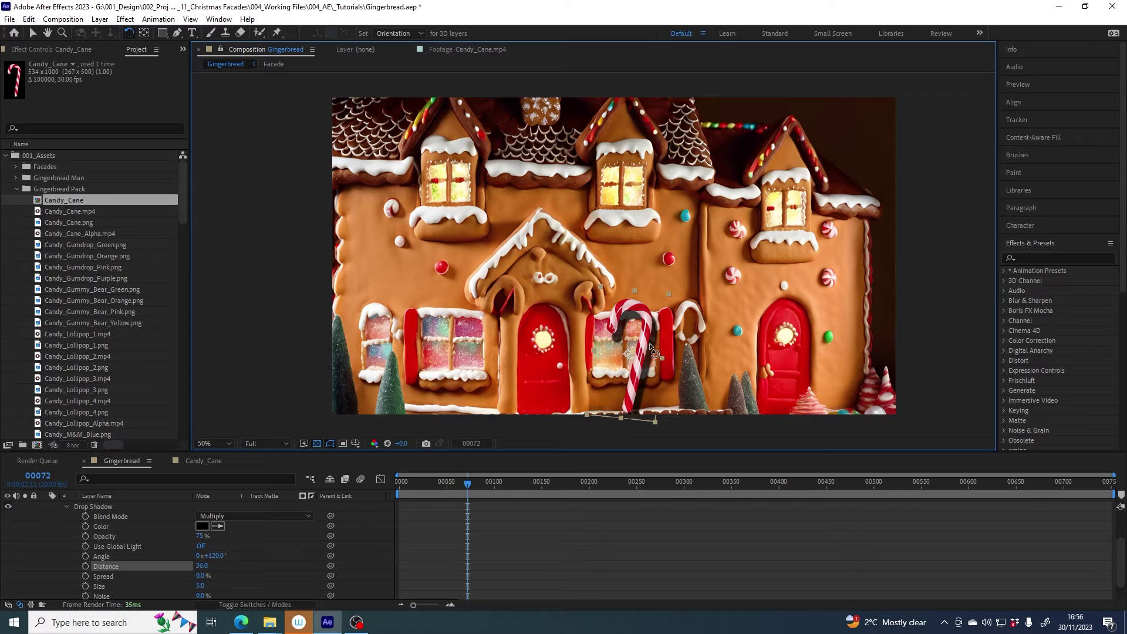
pyautogui.moveTo(649, 344); pyautogui.dragTo(648, 344)
pyautogui.scroll(-2, 128, 568)
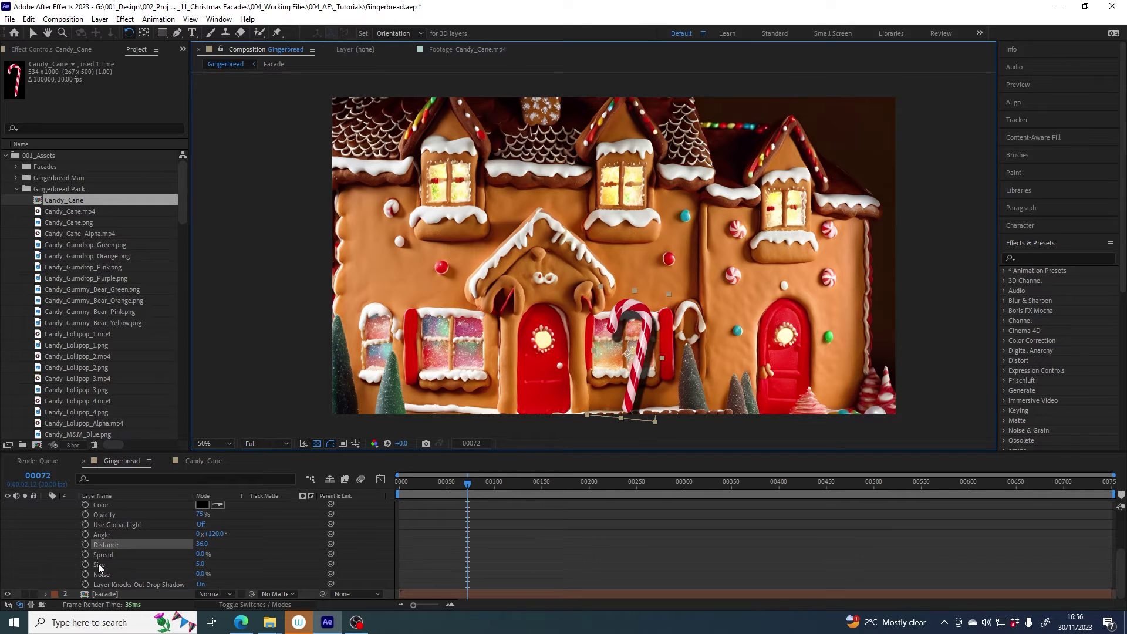
pyautogui.click(98, 564)
pyautogui.moveTo(197, 564); pyautogui.dragTo(205, 564)
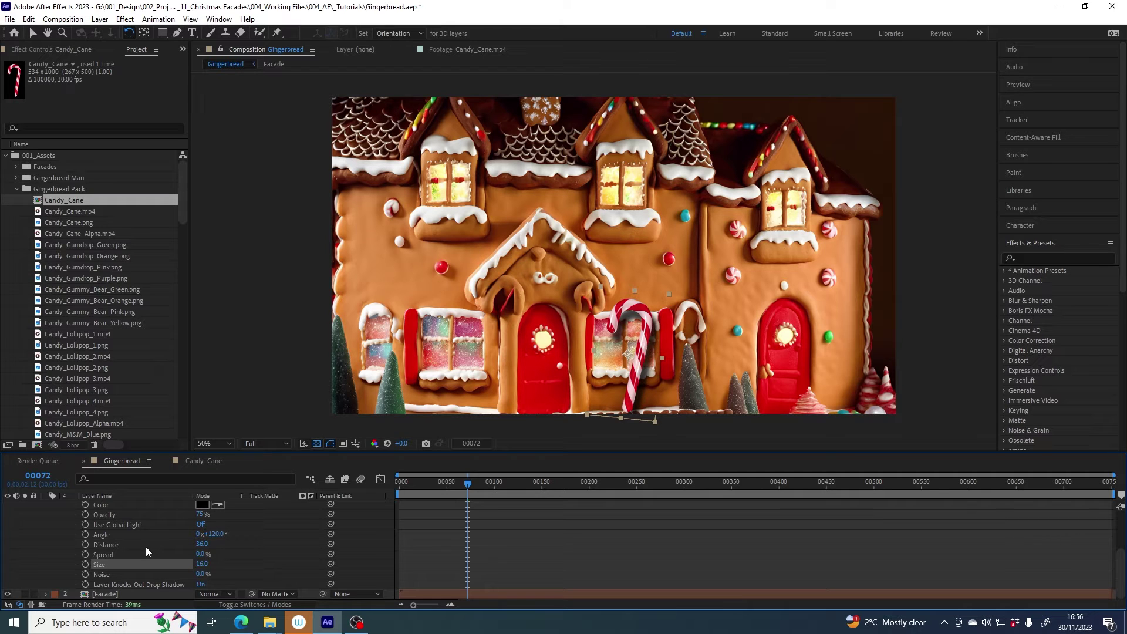
pyautogui.scroll(3, 145, 547)
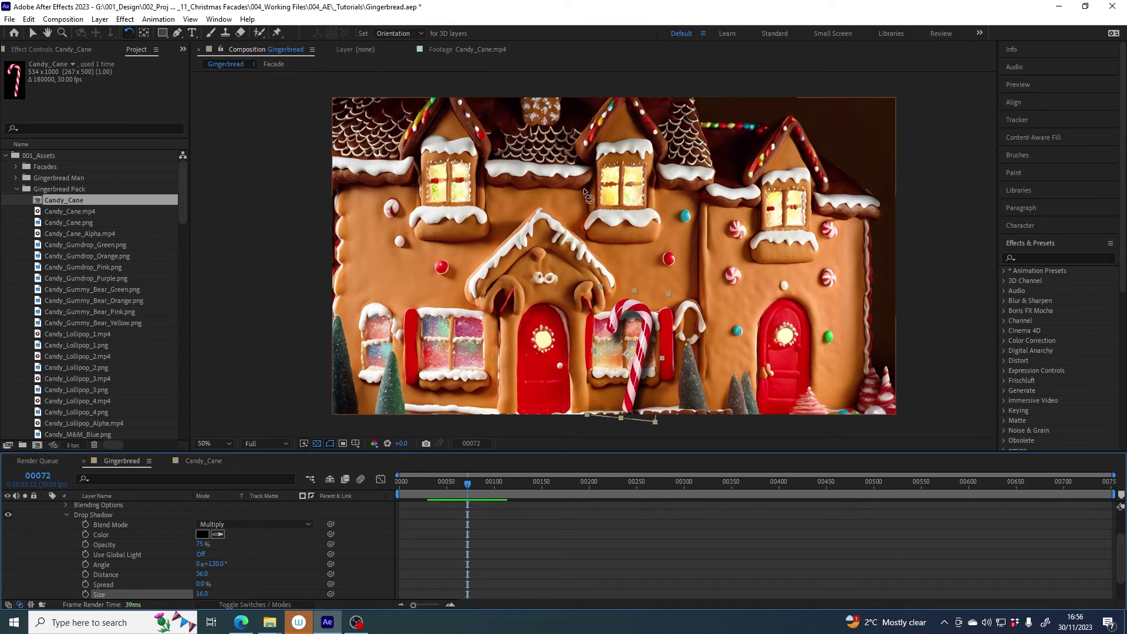
# Step: Color the shadow with a brown sampled from the facade, set opacity to 95%, and collapse the layer
pyautogui.click(217, 535)
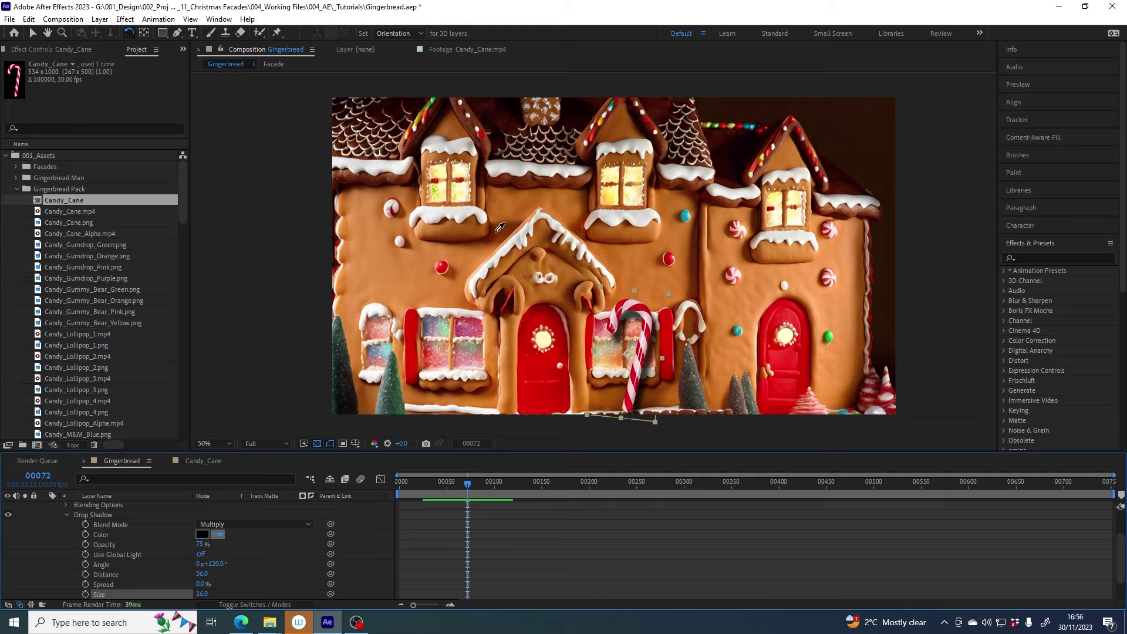
pyautogui.click(496, 230)
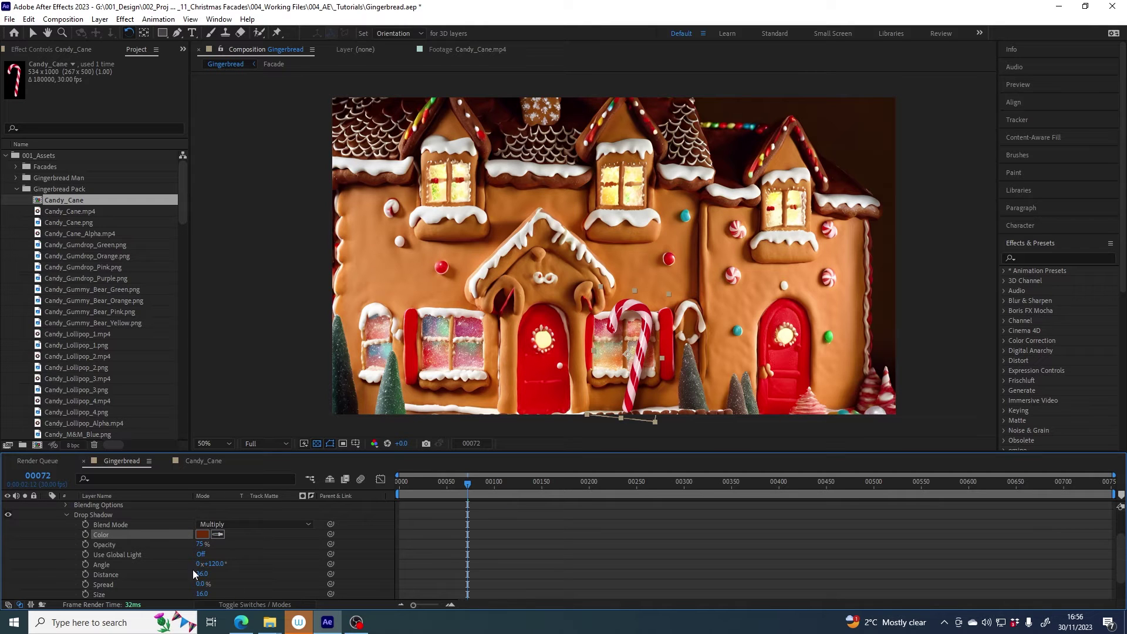
pyautogui.moveTo(199, 545); pyautogui.dragTo(209, 545)
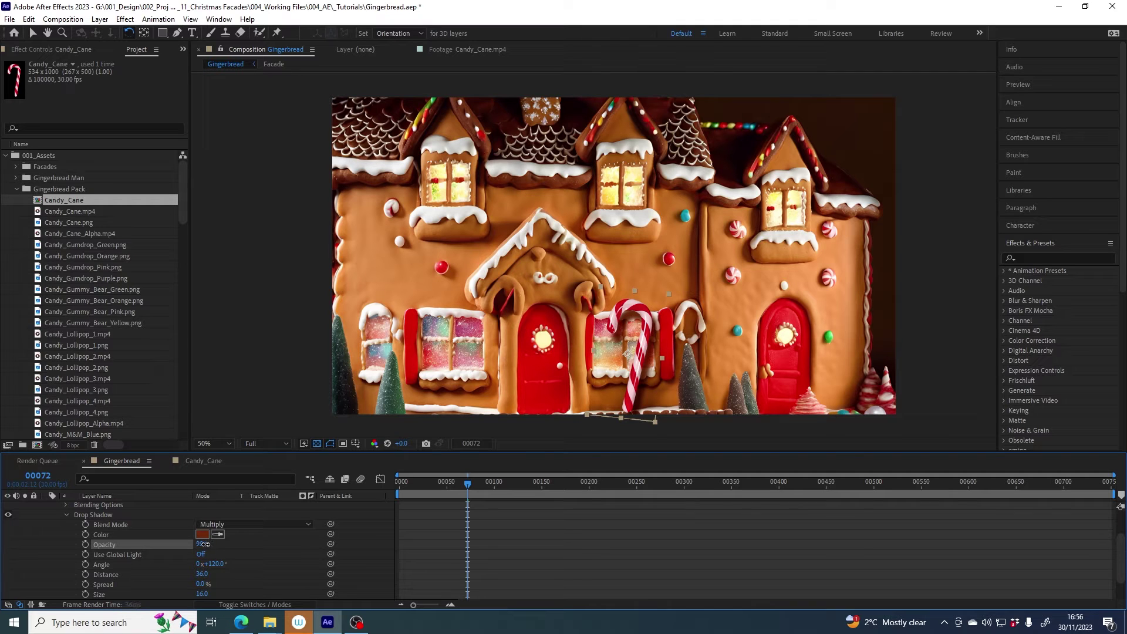
pyautogui.moveTo(203, 544); pyautogui.dragTo(204, 544)
pyautogui.moveTo(468, 484)
pyautogui.mouseDown()
pyautogui.moveTo(452, 483)
pyautogui.moveTo(492, 481)
pyautogui.moveTo(483, 481)
pyautogui.mouseUp()
pyautogui.scroll(2, 93, 512)
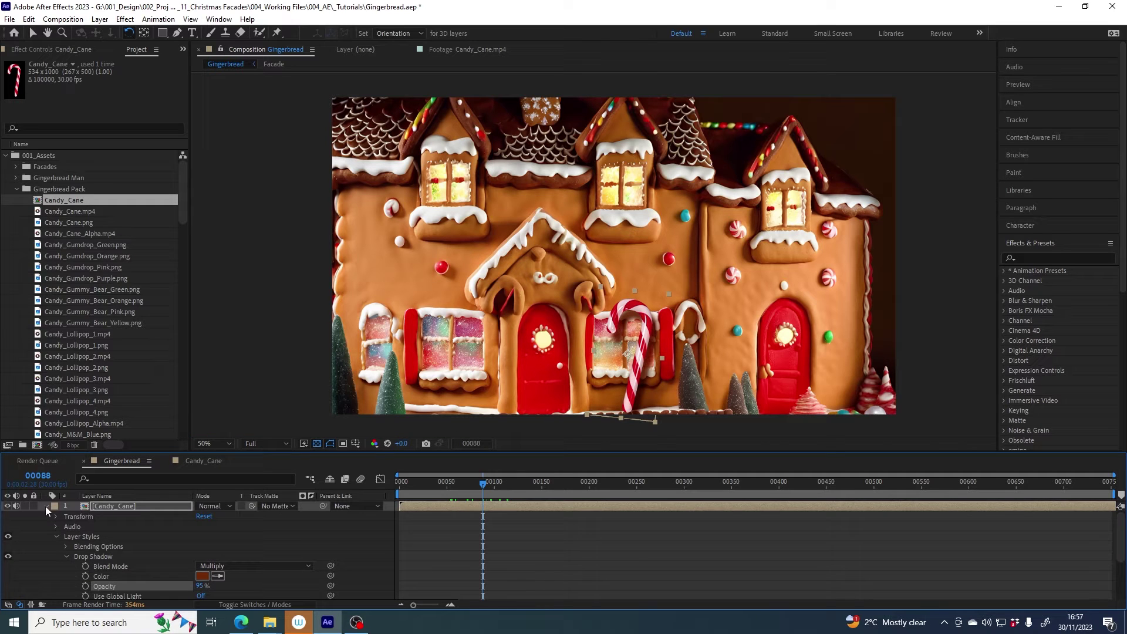
pyautogui.click(46, 506)
pyautogui.click(109, 527)
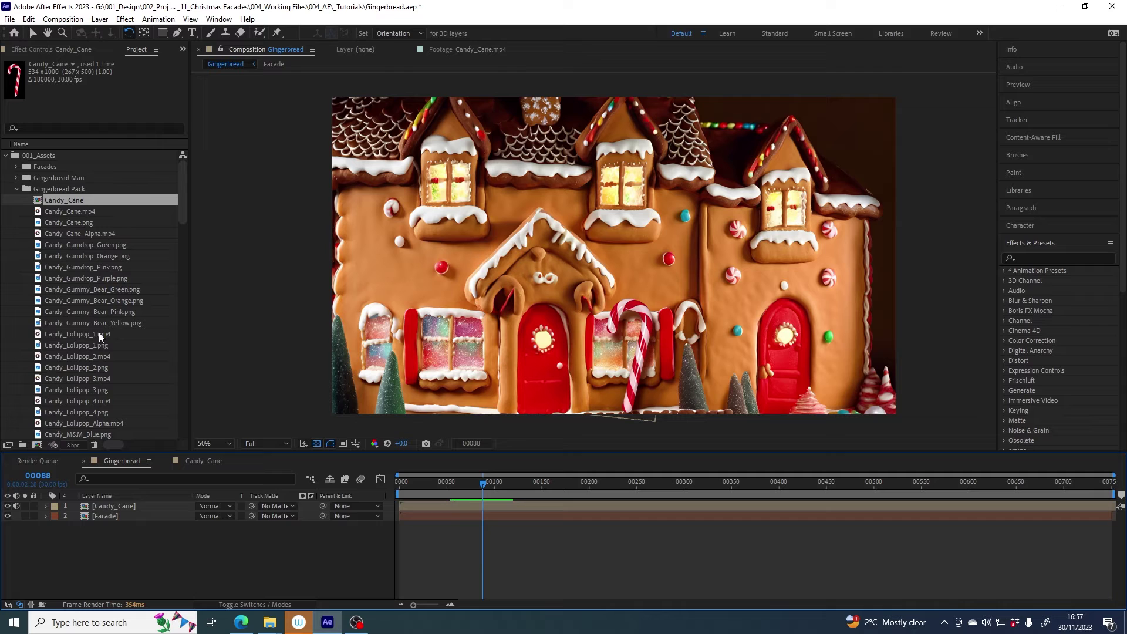
# Step: Preview Candy_Lollipop_1.mp4 and create a Candy_Lollipop_1 comp from it
pyautogui.click(59, 335)
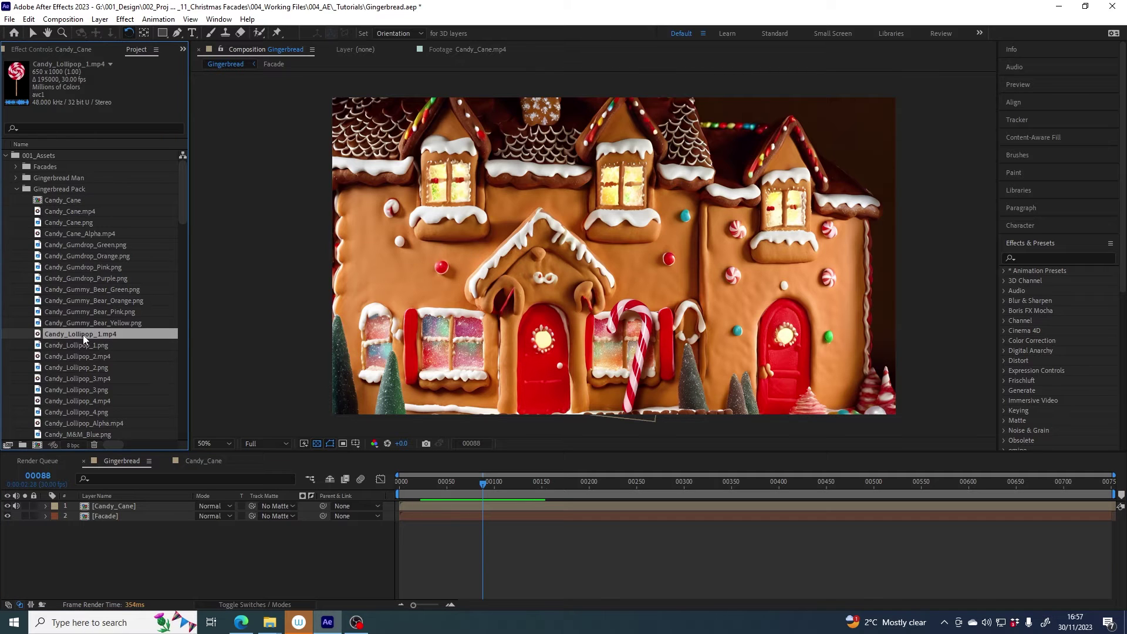
pyautogui.doubleClick(53, 334)
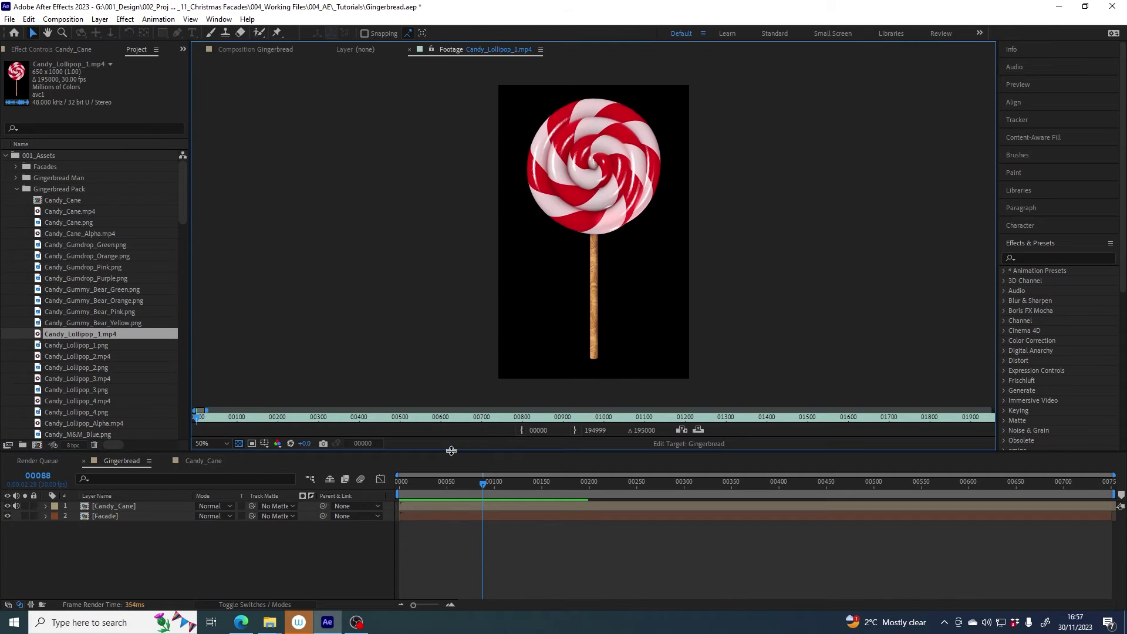
pyautogui.moveTo(507, 418); pyautogui.dragTo(477, 418)
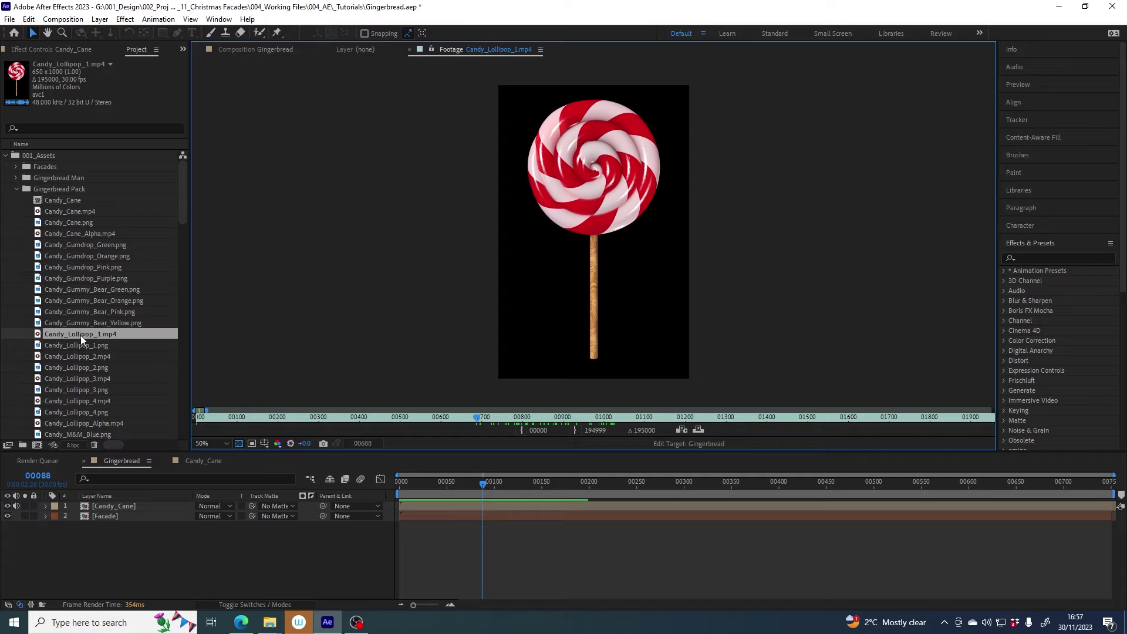
pyautogui.moveTo(80, 336); pyautogui.dragTo(39, 447)
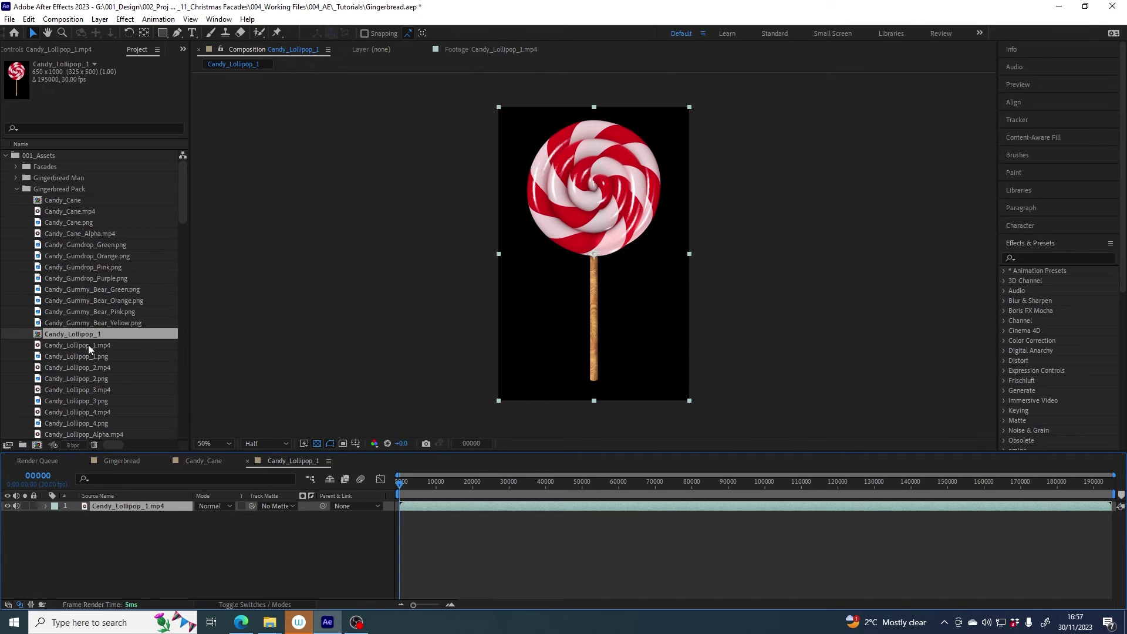
pyautogui.scroll(-1, 111, 394)
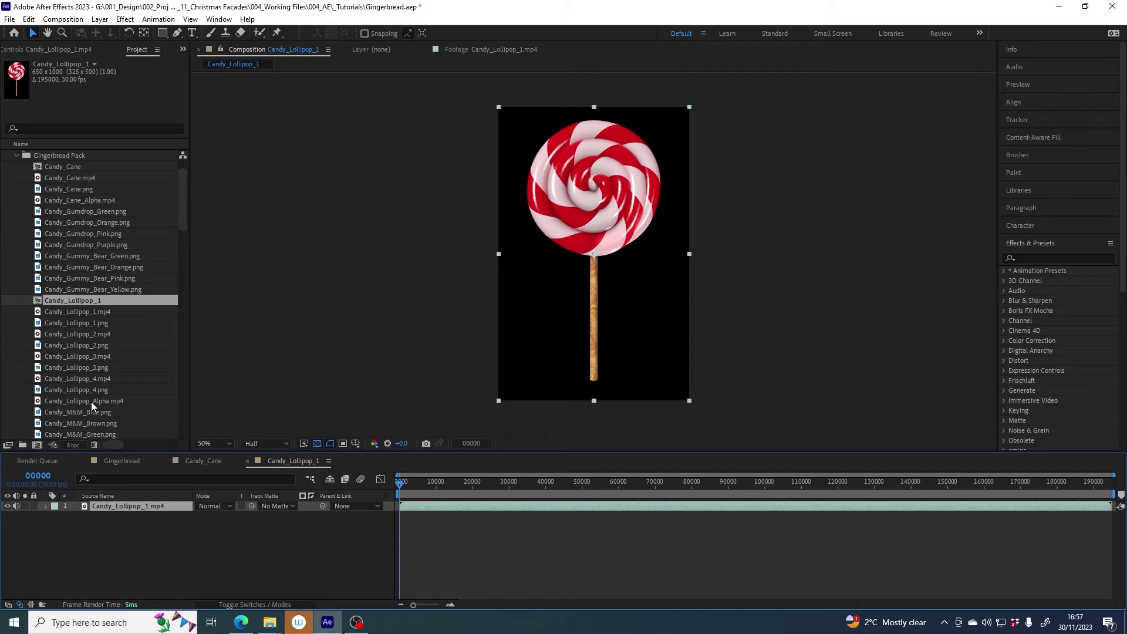
# Step: Add Candy_Lollipop_Alpha.mp4 above the lollipop as its Luma Matte, then return to Gingerbread
pyautogui.moveTo(91, 401); pyautogui.dragTo(138, 503)
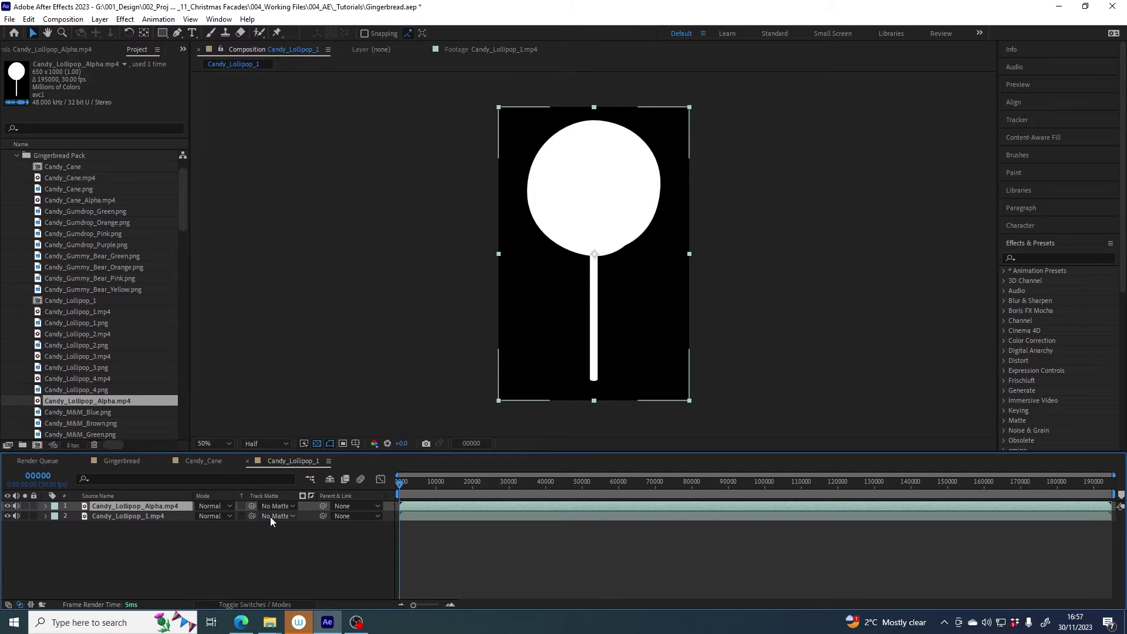
pyautogui.click(128, 516)
pyautogui.click(275, 516)
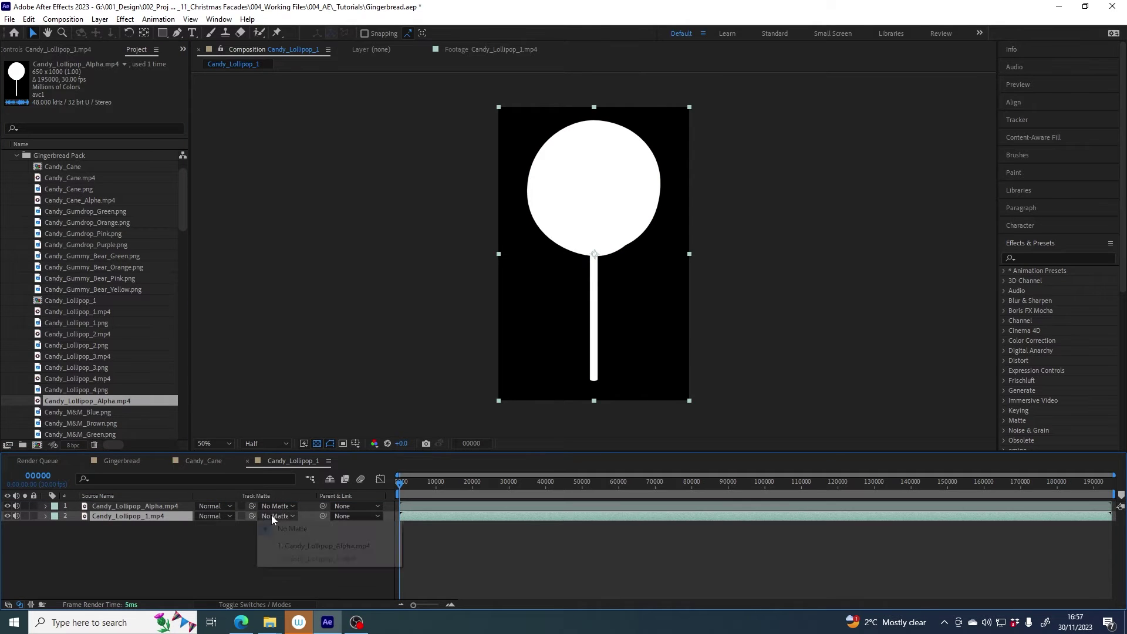
pyautogui.click(329, 546)
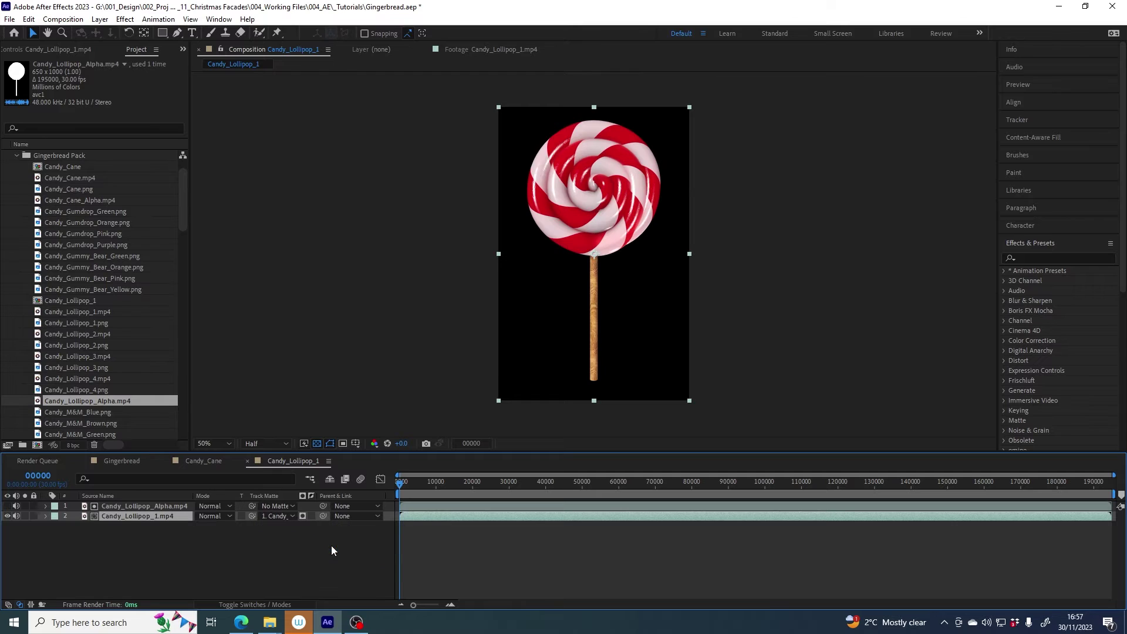
pyautogui.click(301, 516)
pyautogui.moveTo(436, 481); pyautogui.dragTo(508, 485)
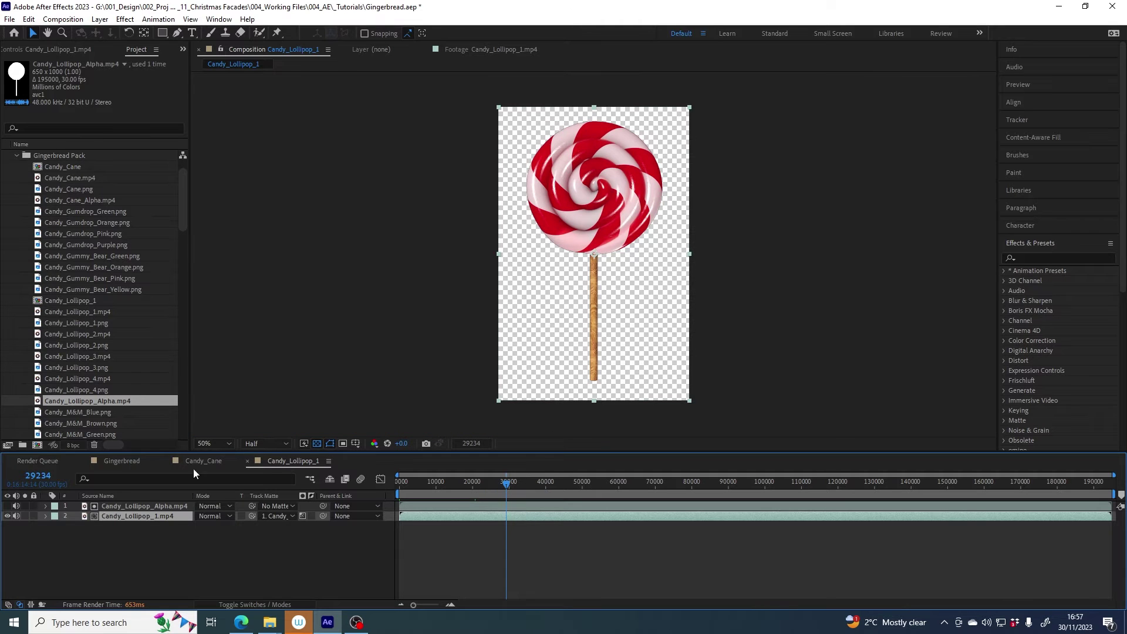
pyautogui.click(122, 461)
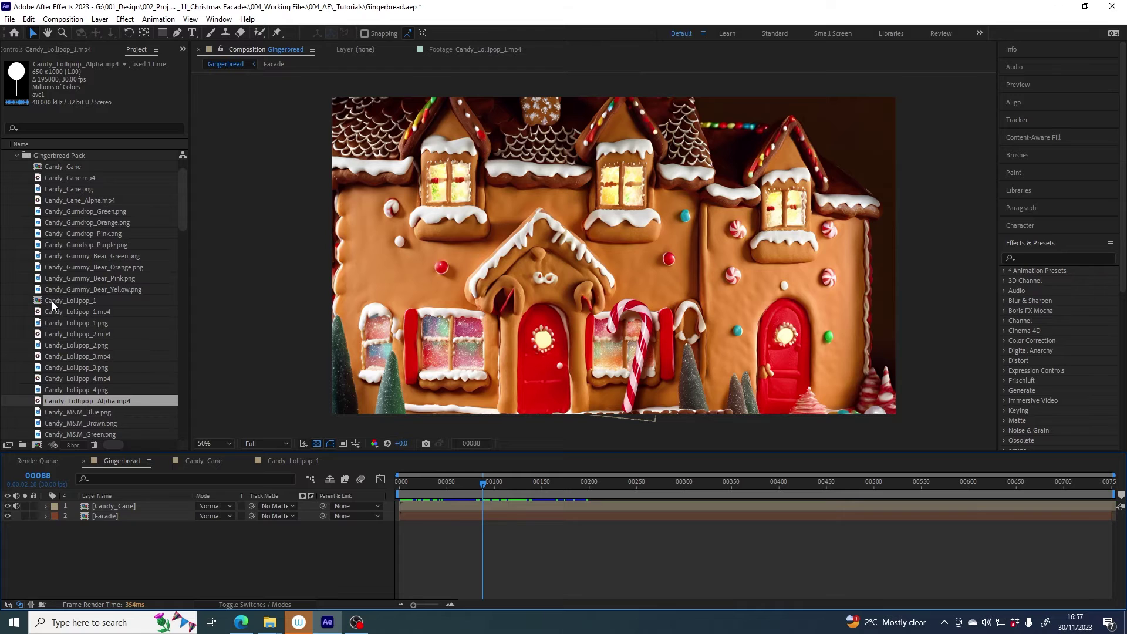
# Step: Add Candy_Lollipop_1 to Gingerbread, shrink it, move it to the lower left, and tilt it left
pyautogui.moveTo(52, 301); pyautogui.dragTo(118, 503)
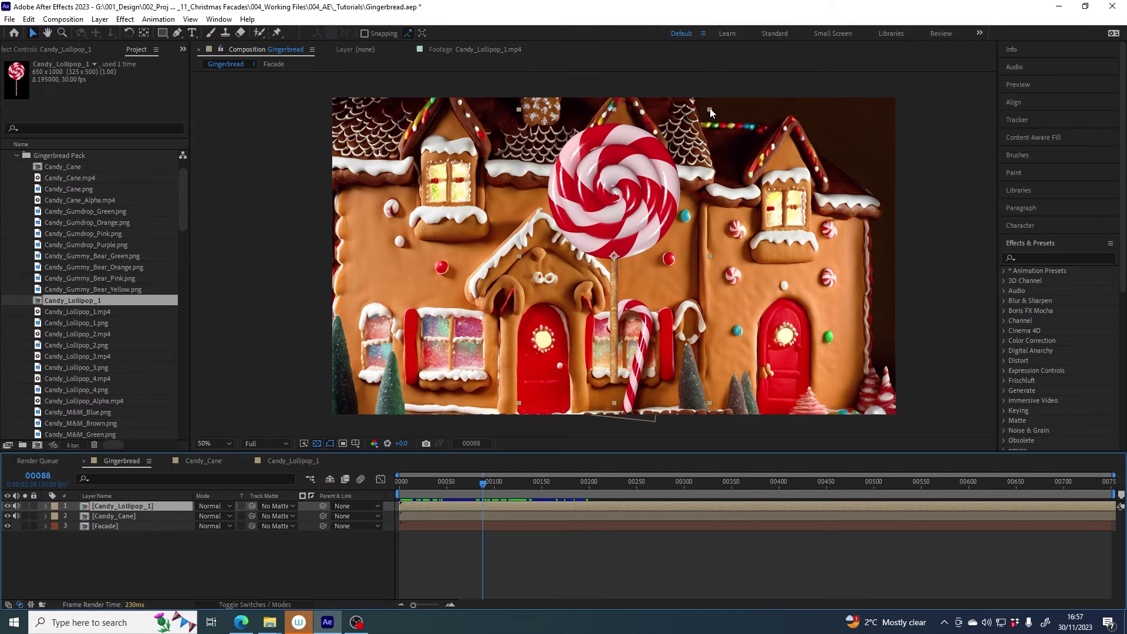
pyautogui.moveTo(710, 108); pyautogui.dragTo(673, 172)
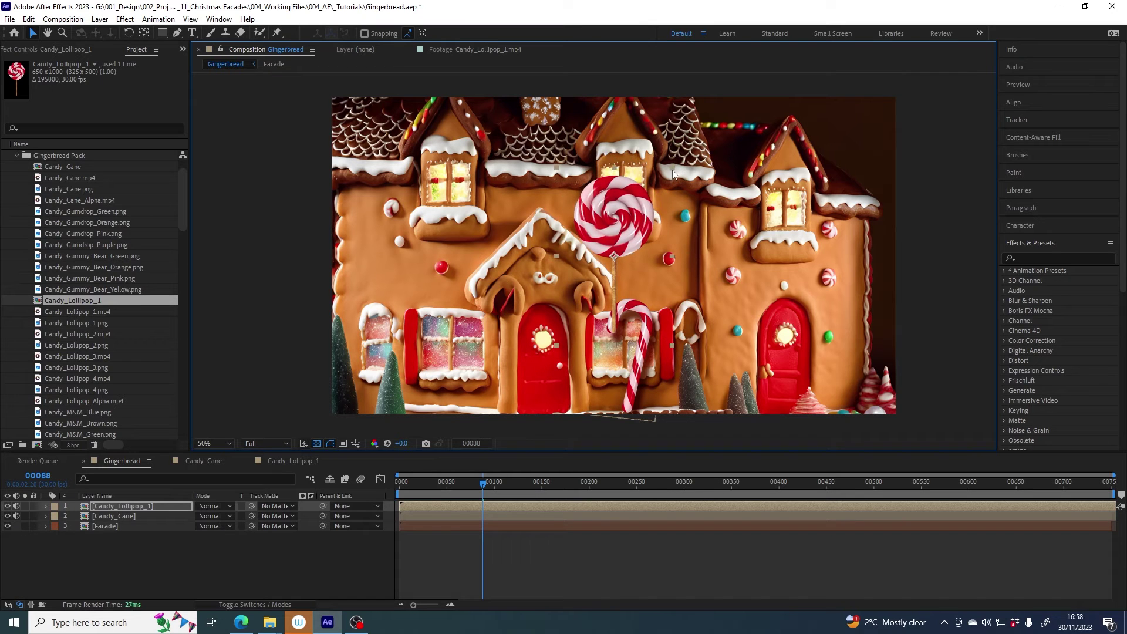
pyautogui.moveTo(625, 218); pyautogui.dragTo(431, 305)
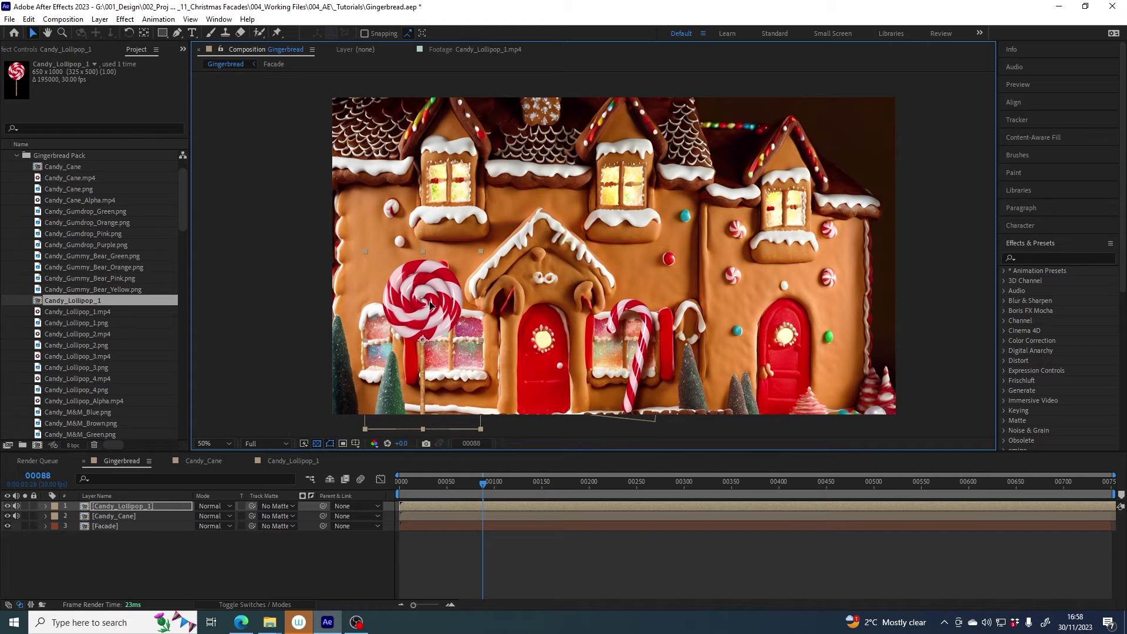
pyautogui.click(129, 33)
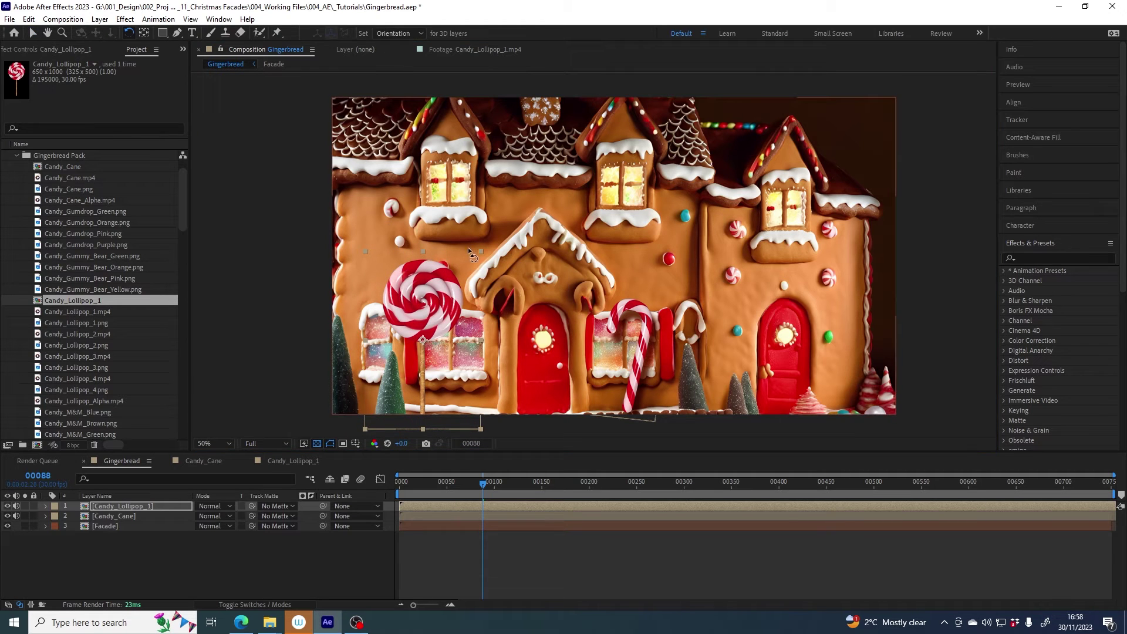
pyautogui.moveTo(481, 251); pyautogui.dragTo(457, 252)
# Step: Select the Candy_Cane layer's drop shadow style, then collapse its properties
pyautogui.click(121, 516)
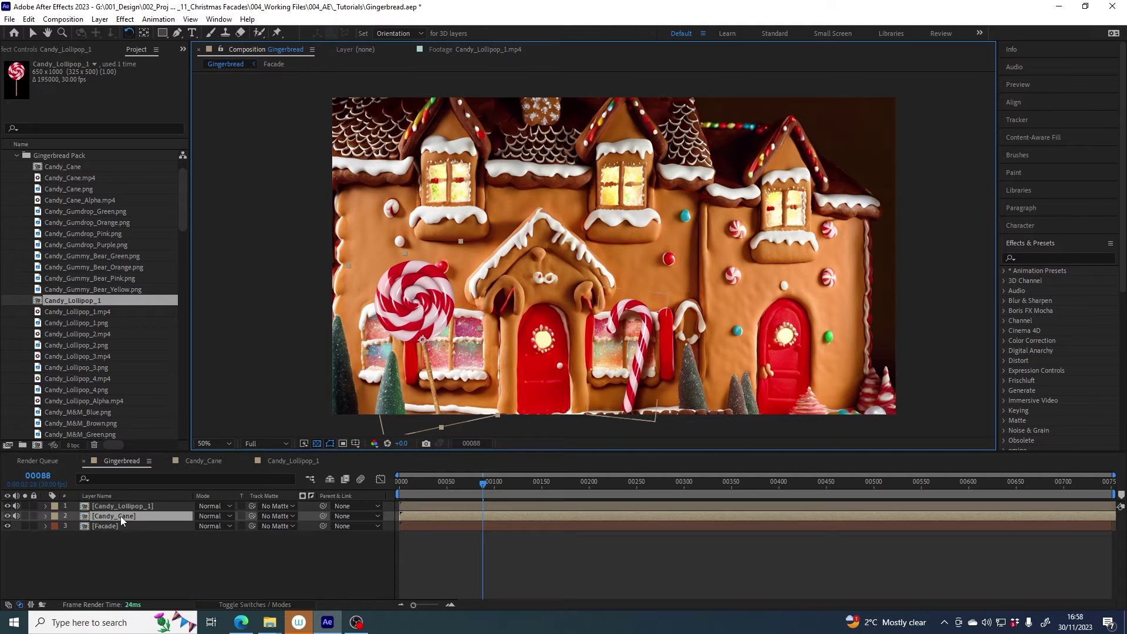
pyautogui.click(45, 516)
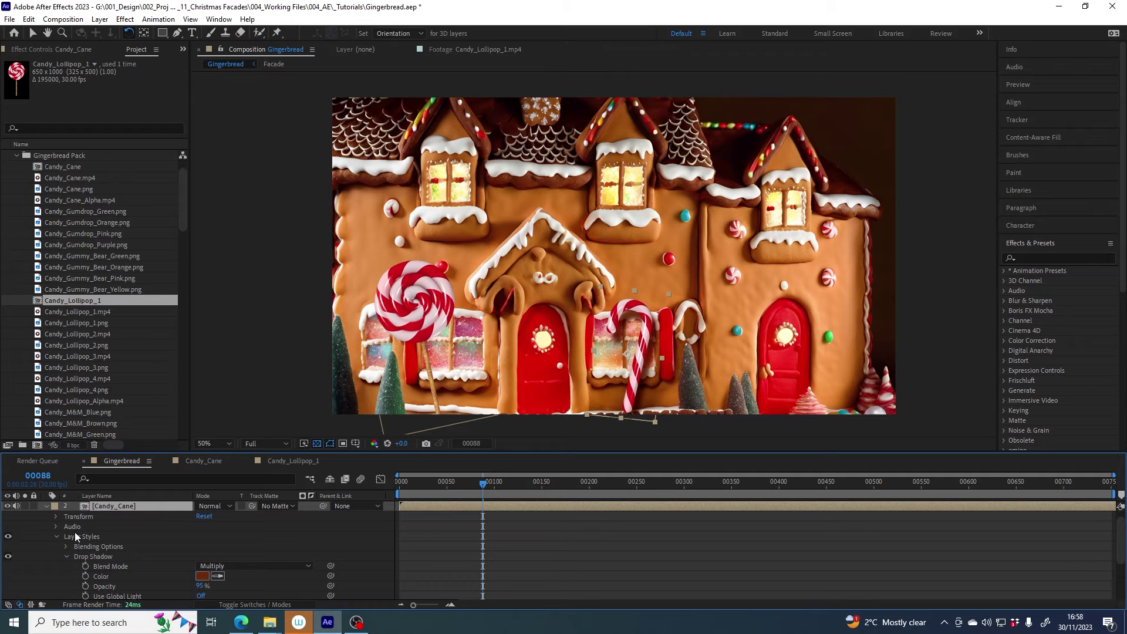
pyautogui.click(82, 556)
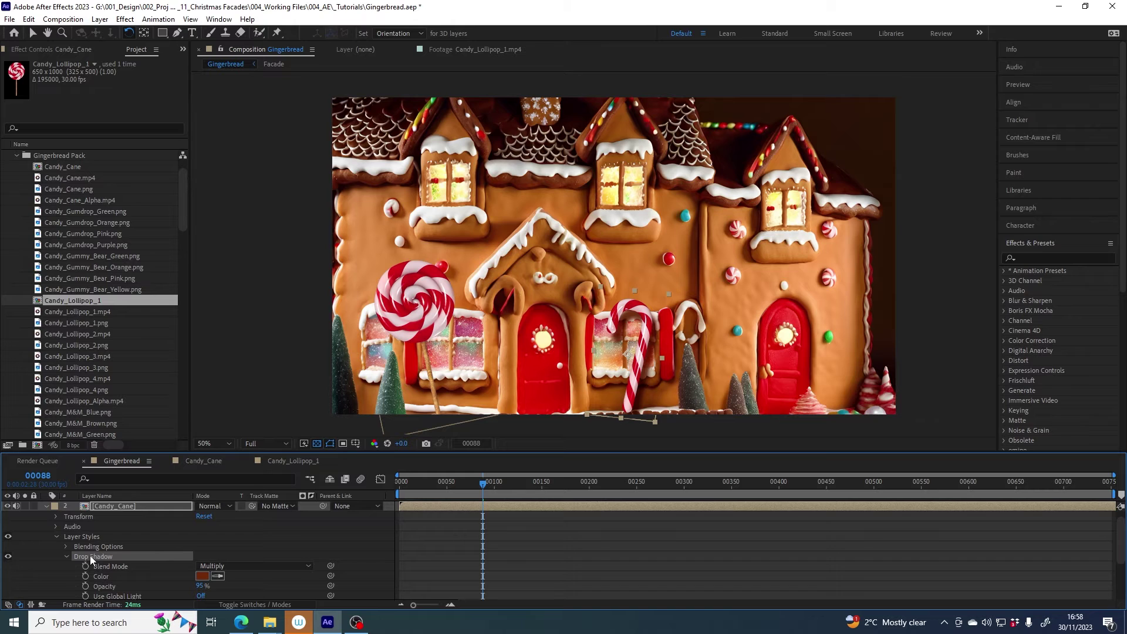
pyautogui.click(47, 506)
# Step: Check Candy_Lollipop_1's new Layer Styles, collapse it, and advance the playhead a few frames
pyautogui.click(105, 506)
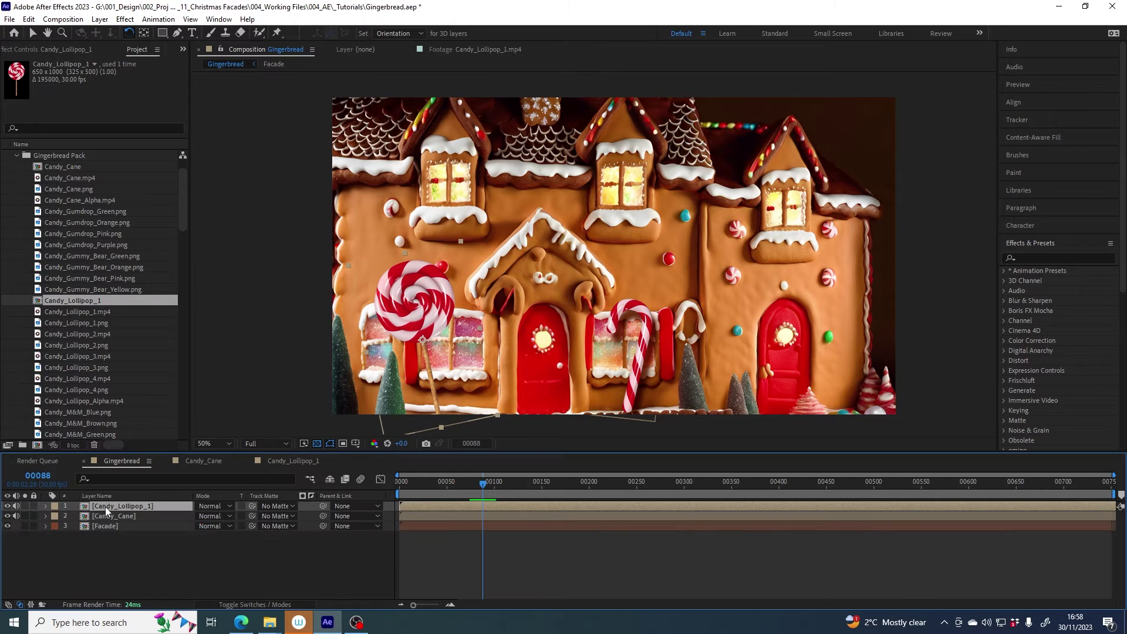
pyautogui.hotkey('ctrl', '`')
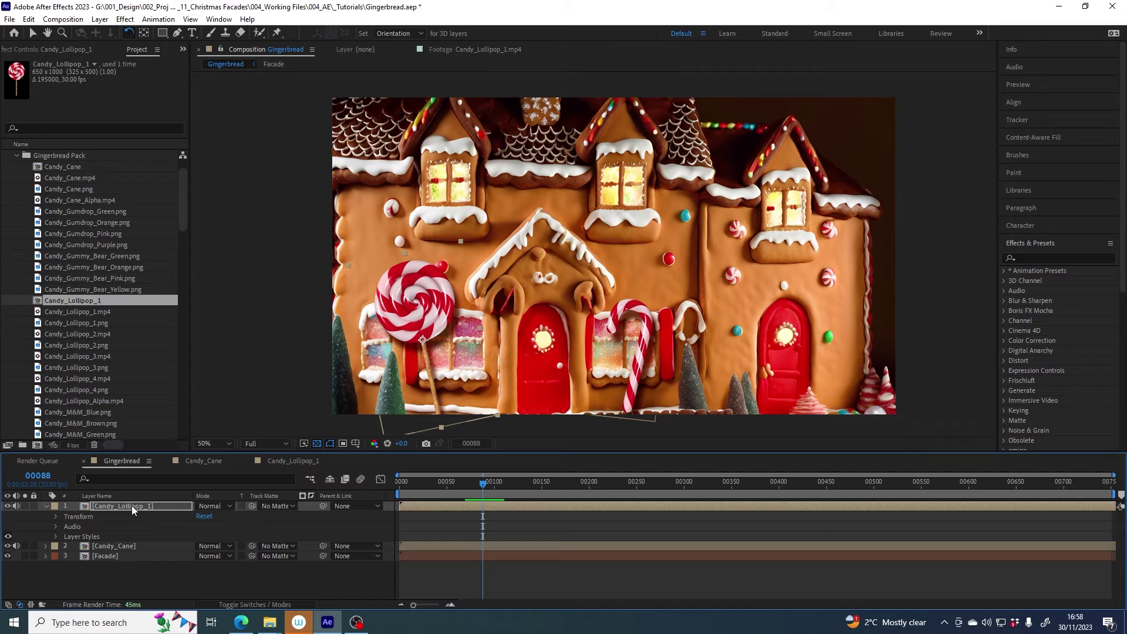
pyautogui.click(47, 506)
pyautogui.click(485, 488)
# Step: Open and scrub through the Candy_Red_White_Swirl.mp4 footage to preview it
pyautogui.moveTo(485, 489); pyautogui.dragTo(484, 489)
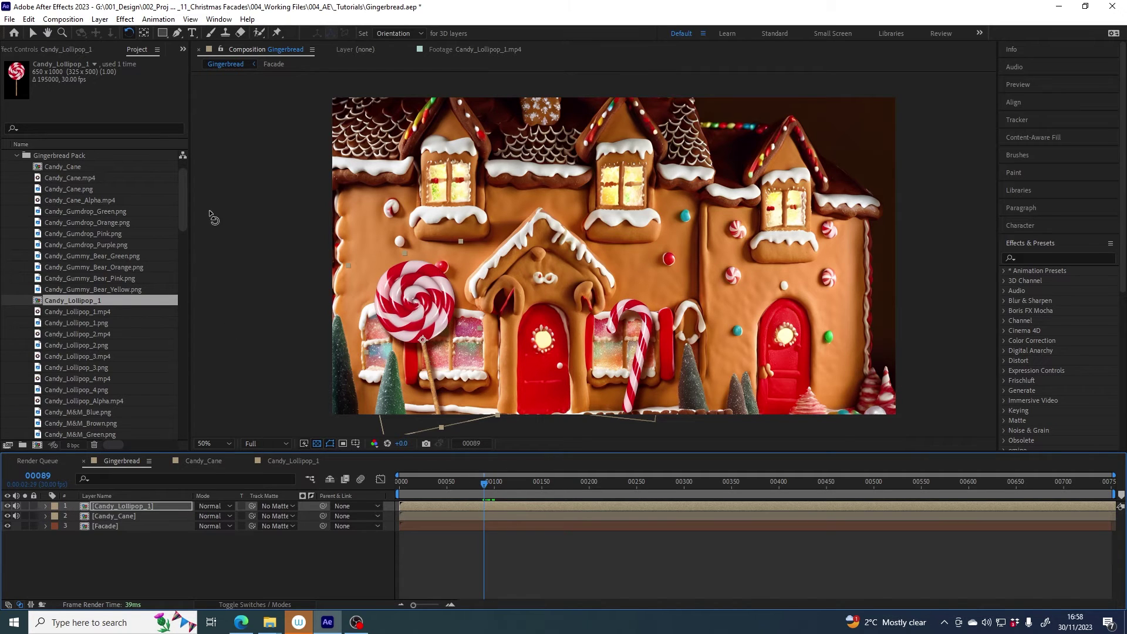
pyautogui.moveTo(182, 209); pyautogui.dragTo(175, 247)
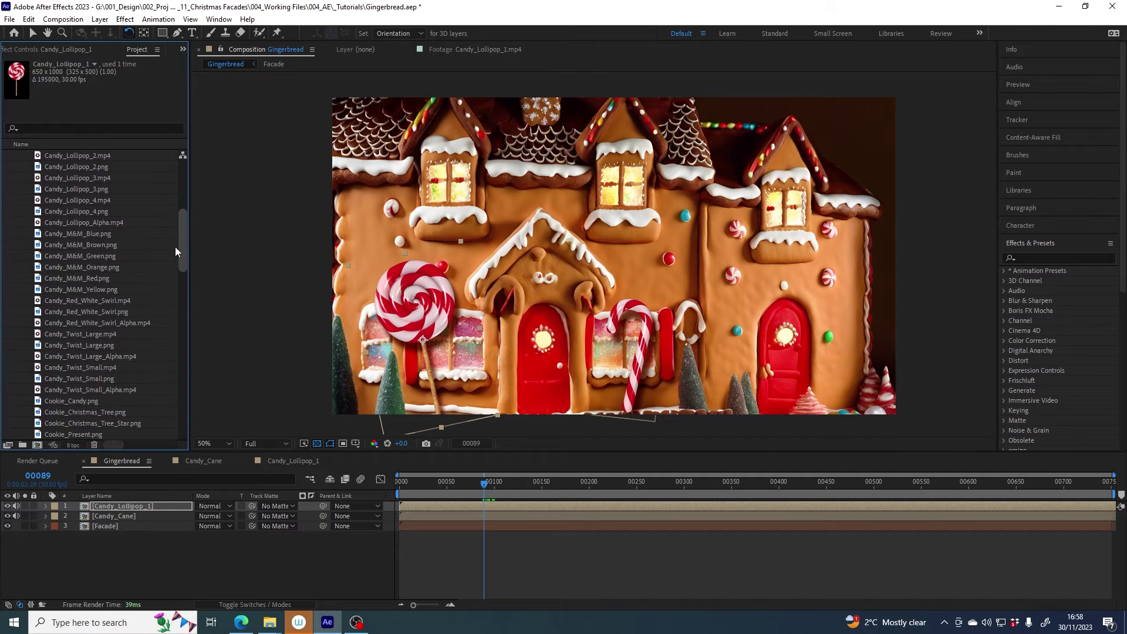
pyautogui.doubleClick(57, 302)
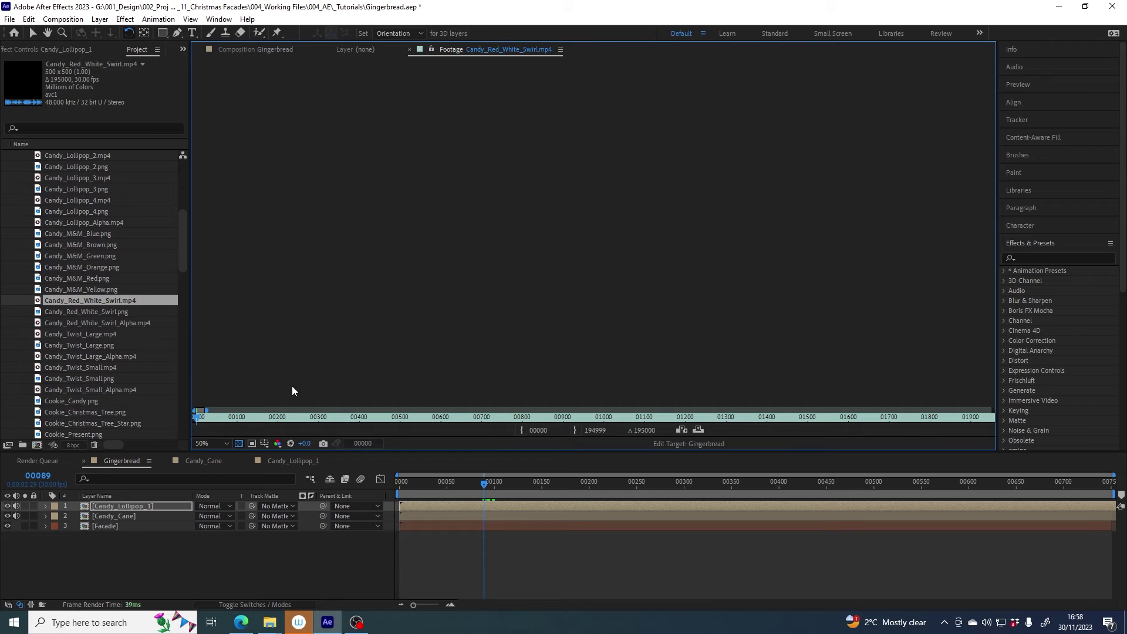
pyautogui.moveTo(465, 418); pyautogui.dragTo(498, 418)
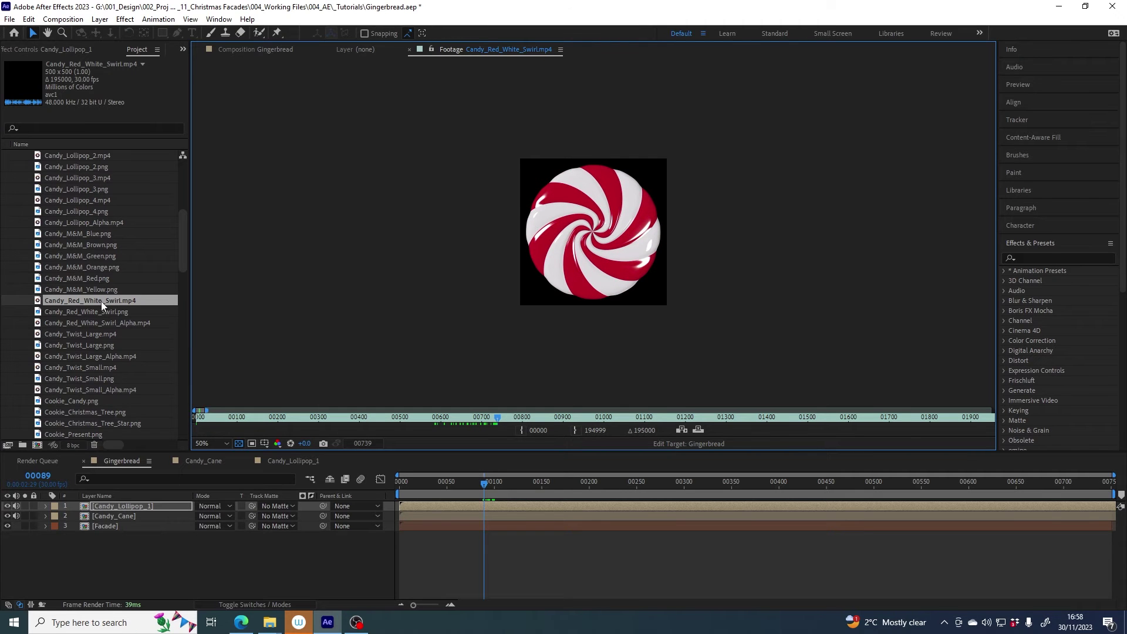
pyautogui.click(86, 301)
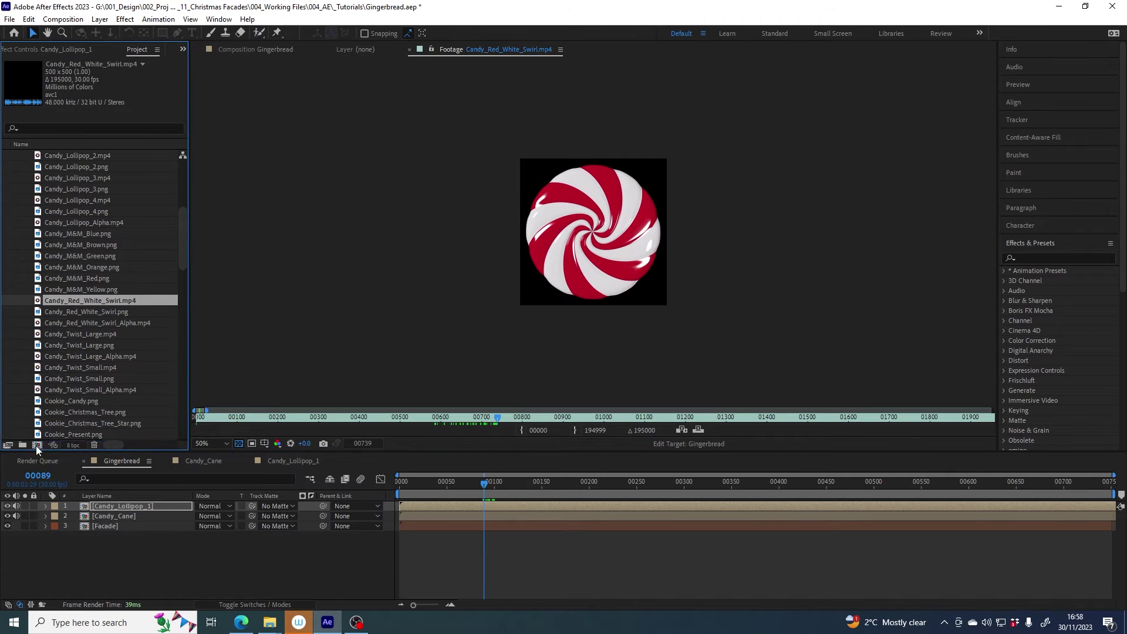
# Step: Make a Candy_Red_White_Swirl comp with its Alpha clip above as a luma track matte
pyautogui.click(36, 446)
pyautogui.scroll(-3, 106, 382)
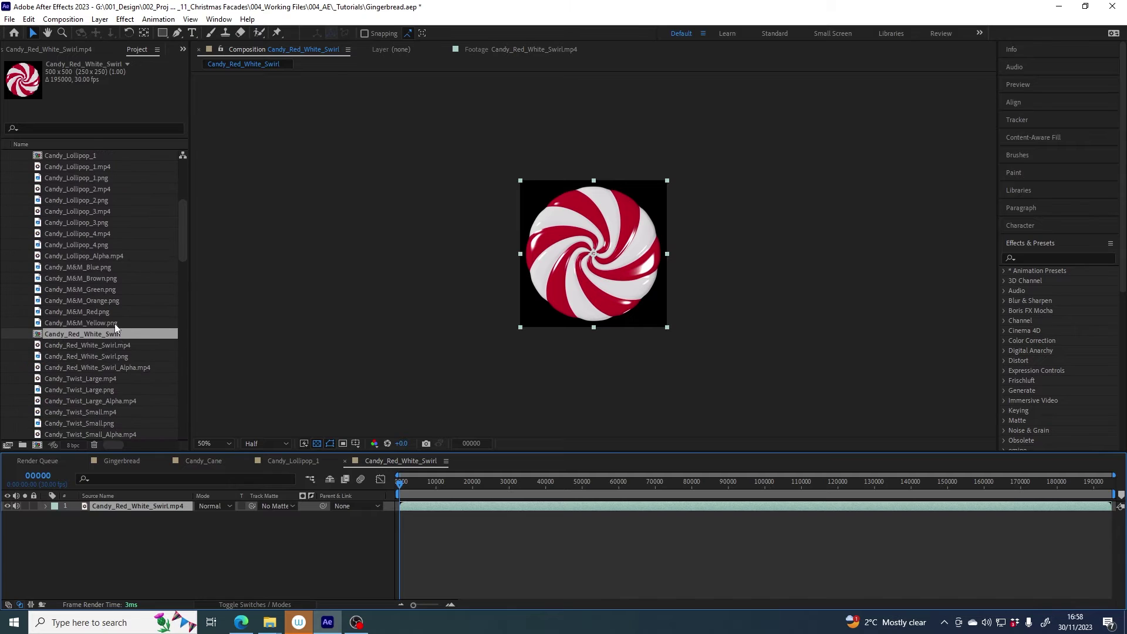
pyautogui.moveTo(82, 368); pyautogui.dragTo(142, 502)
pyautogui.click(273, 516)
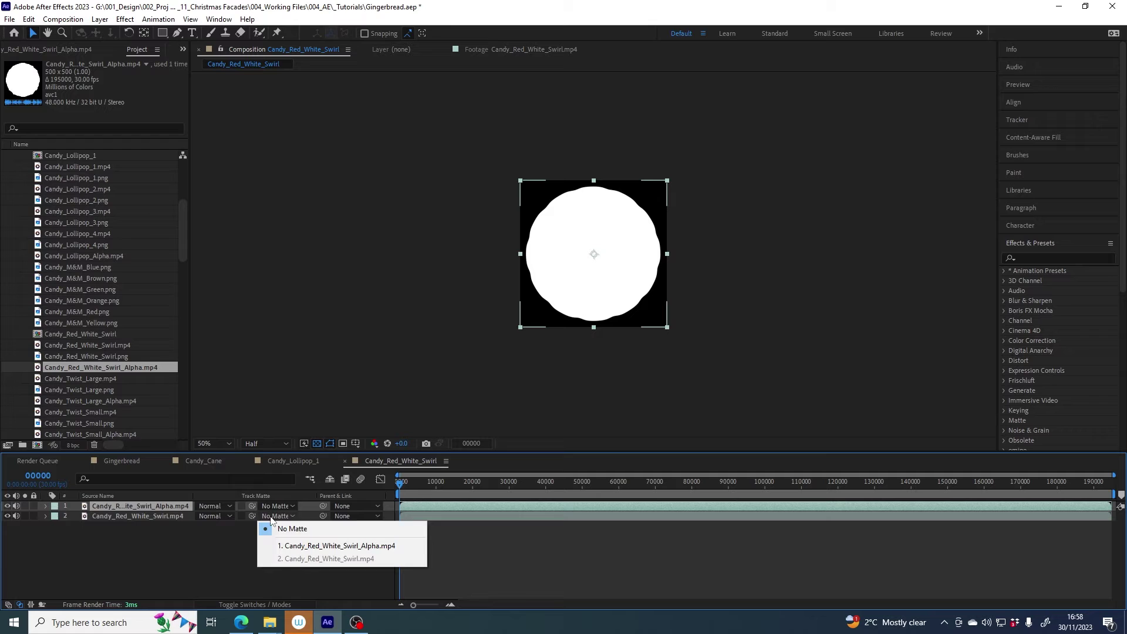
pyautogui.click(288, 546)
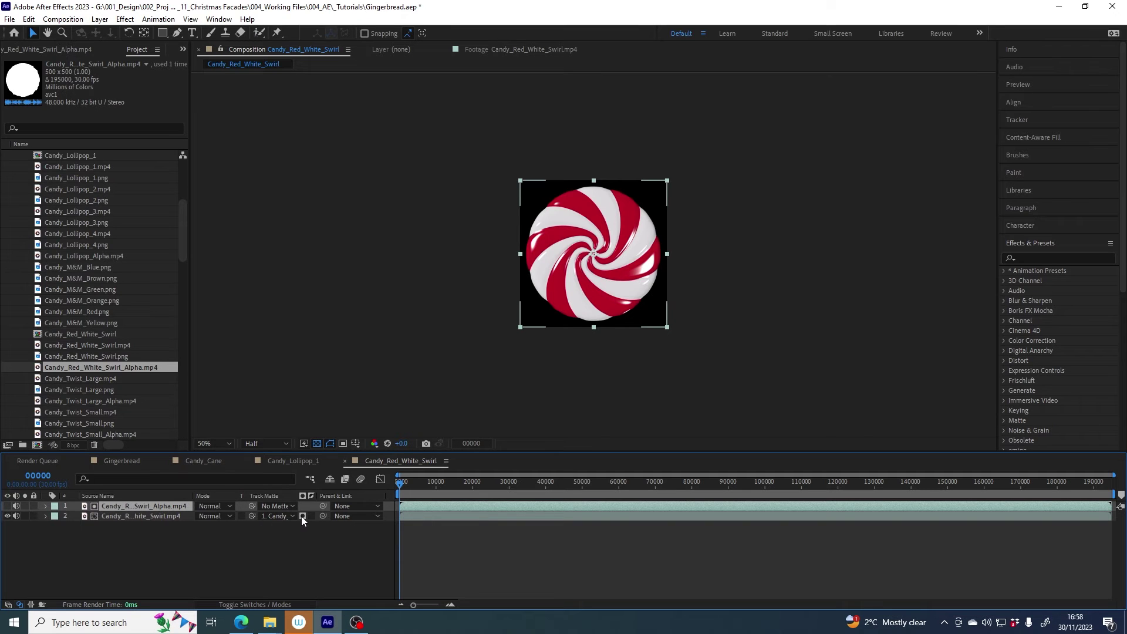
pyautogui.click(302, 515)
pyautogui.moveTo(447, 485); pyautogui.dragTo(498, 483)
# Step: Add the Candy_Red_White_Swirl comp to Gingerbread and shrink it beside the right upper window
pyautogui.click(120, 460)
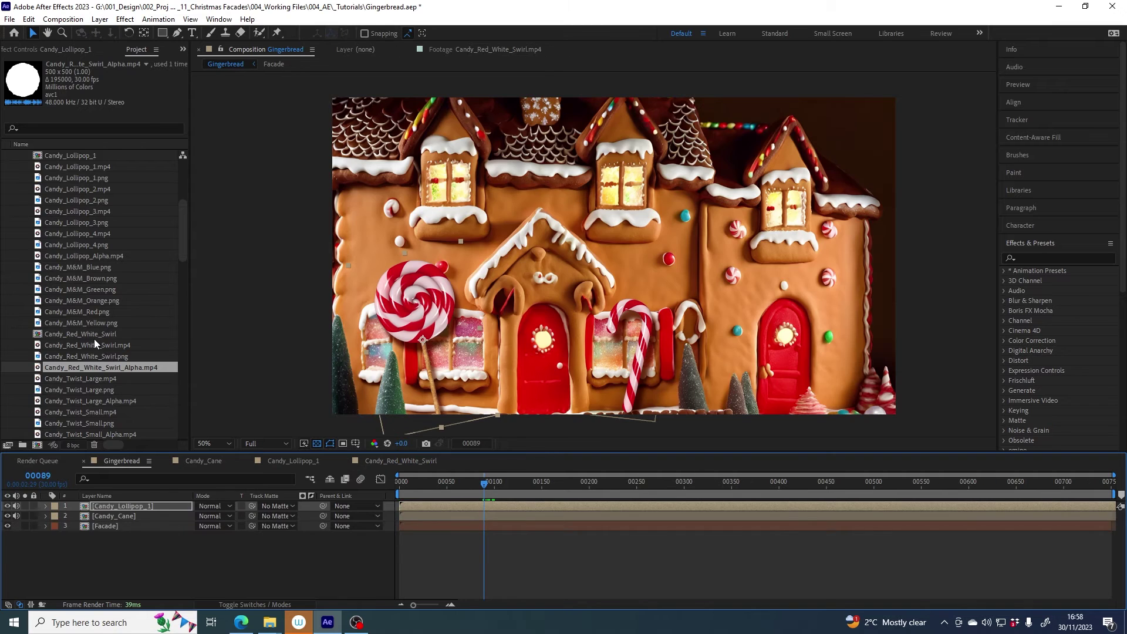
pyautogui.moveTo(76, 333); pyautogui.dragTo(123, 507)
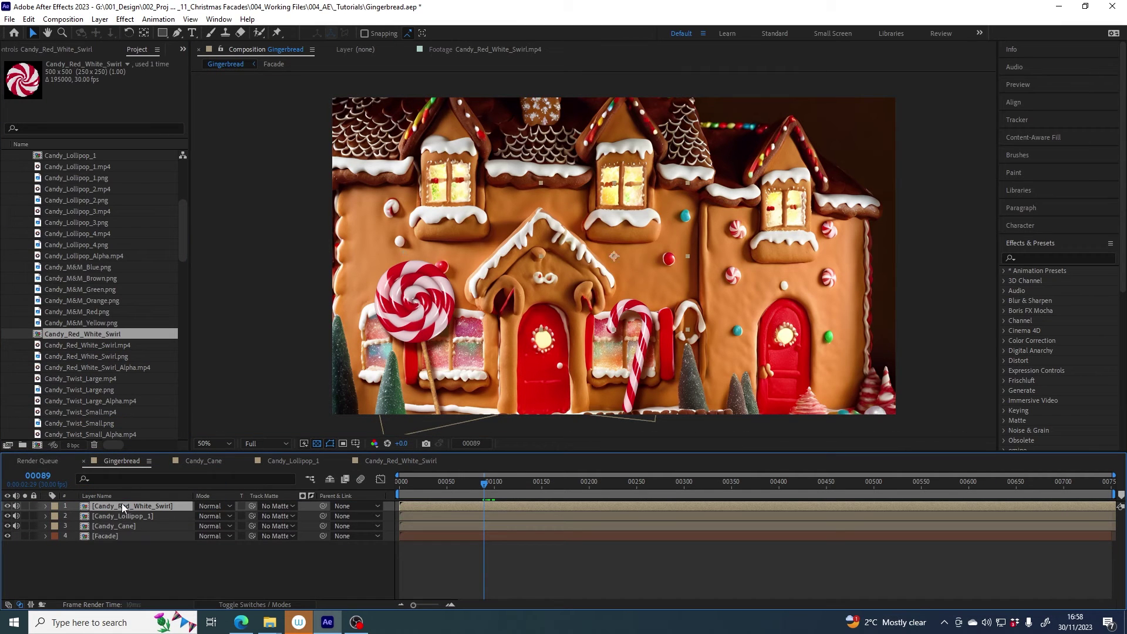
pyautogui.click(681, 187)
pyautogui.moveTo(681, 187); pyautogui.dragTo(741, 226)
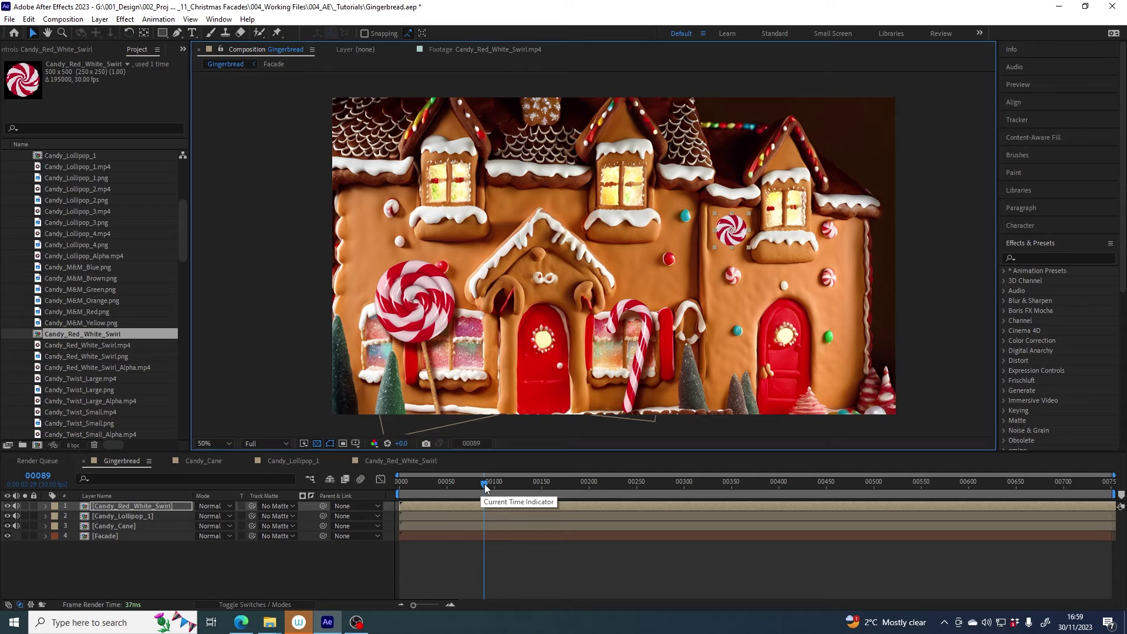
pyautogui.moveTo(485, 487)
pyautogui.mouseDown()
pyautogui.moveTo(509, 488)
pyautogui.moveTo(476, 488)
pyautogui.moveTo(499, 488)
pyautogui.mouseUp()
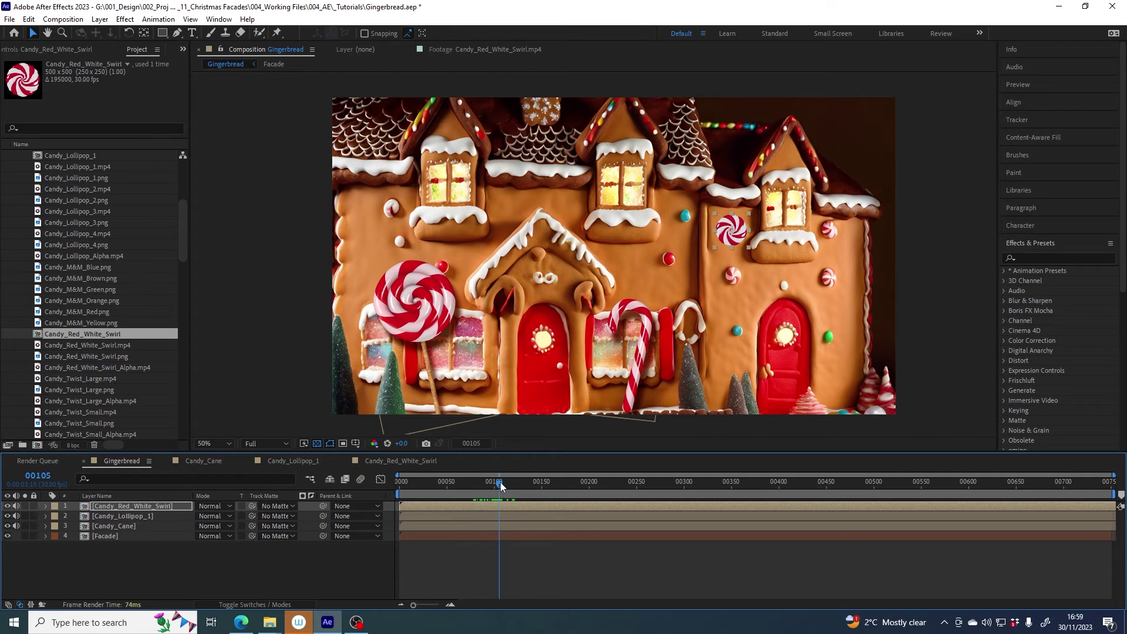
# Step: Reveal the swirl candy layer's Layer Styles > Drop Shadow settings in the timeline
pyautogui.click(107, 506)
pyautogui.hotkey('ctrl', '`')
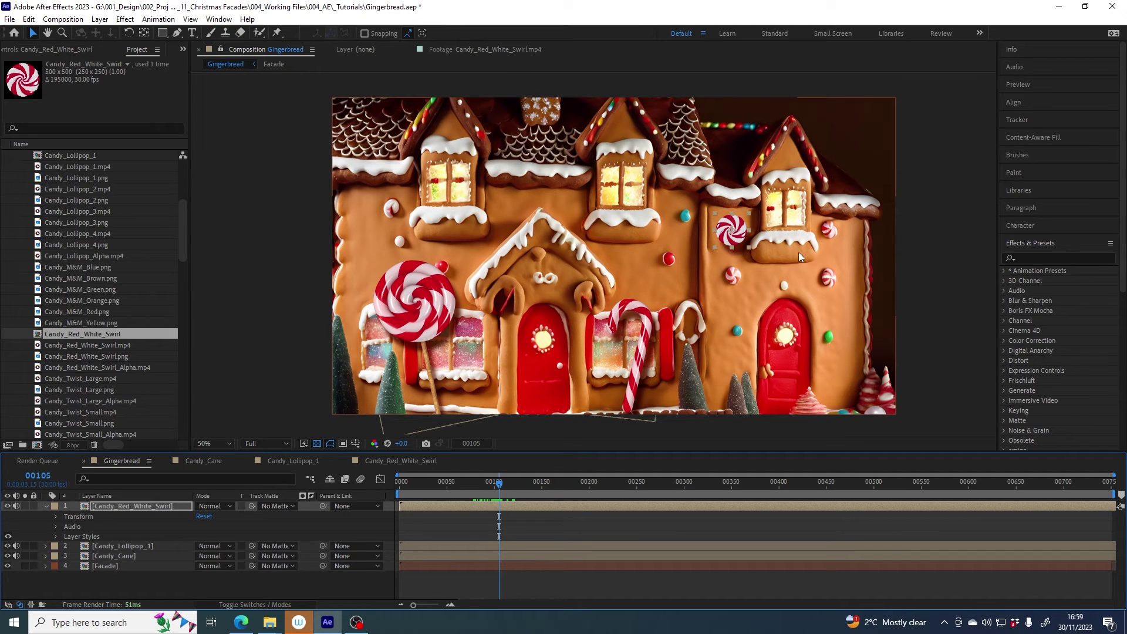
pyautogui.scroll(2, 763, 273)
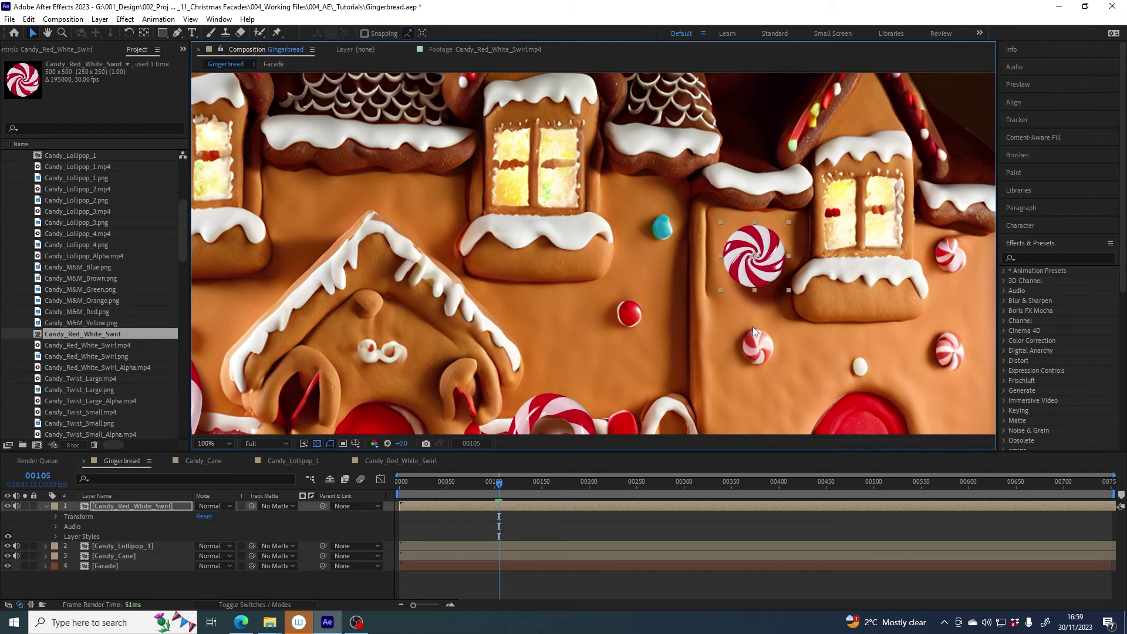
pyautogui.click(55, 536)
pyautogui.click(65, 546)
pyautogui.scroll(-1, 88, 534)
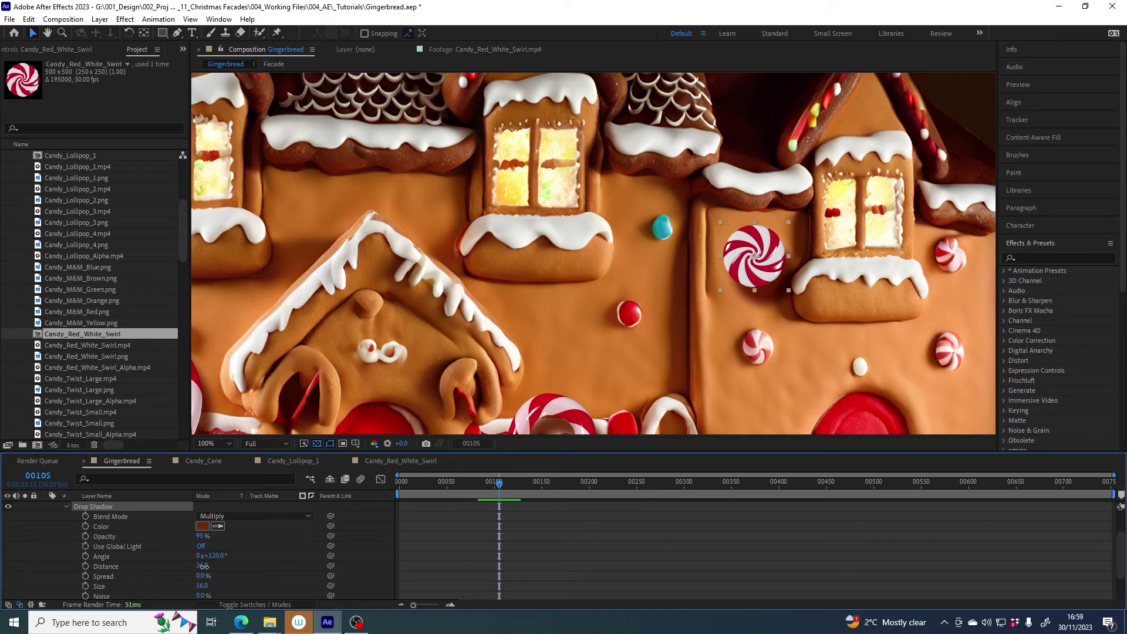
# Step: Pull the swirl candy's drop shadow distance down to about 13 and turn its angle to 41°
pyautogui.moveTo(206, 568); pyautogui.dragTo(192, 567)
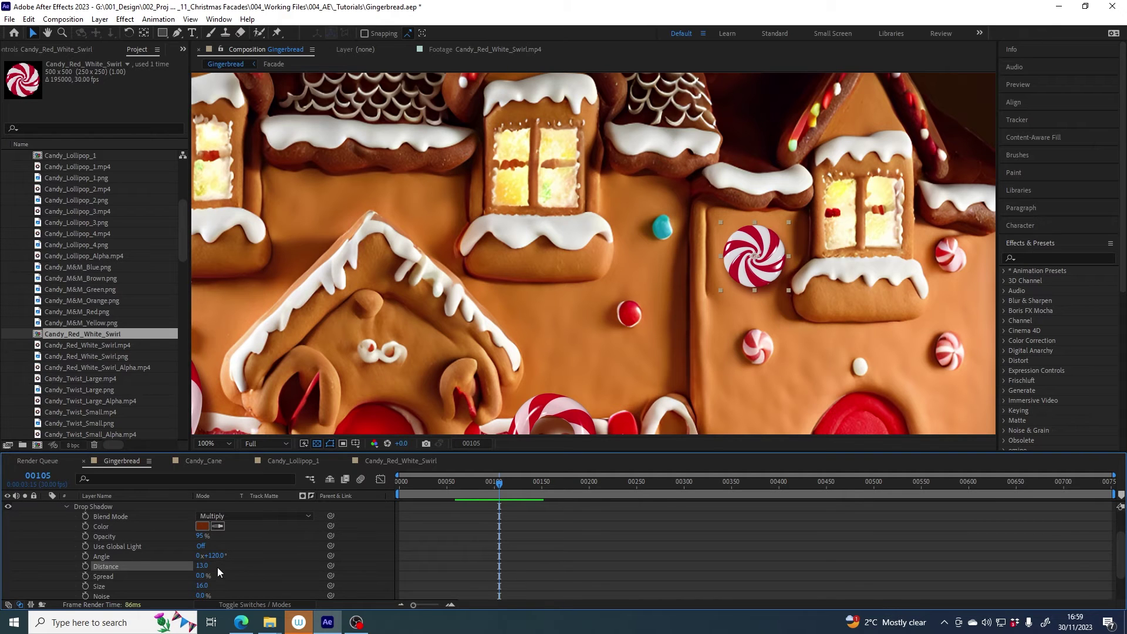
pyautogui.click(102, 557)
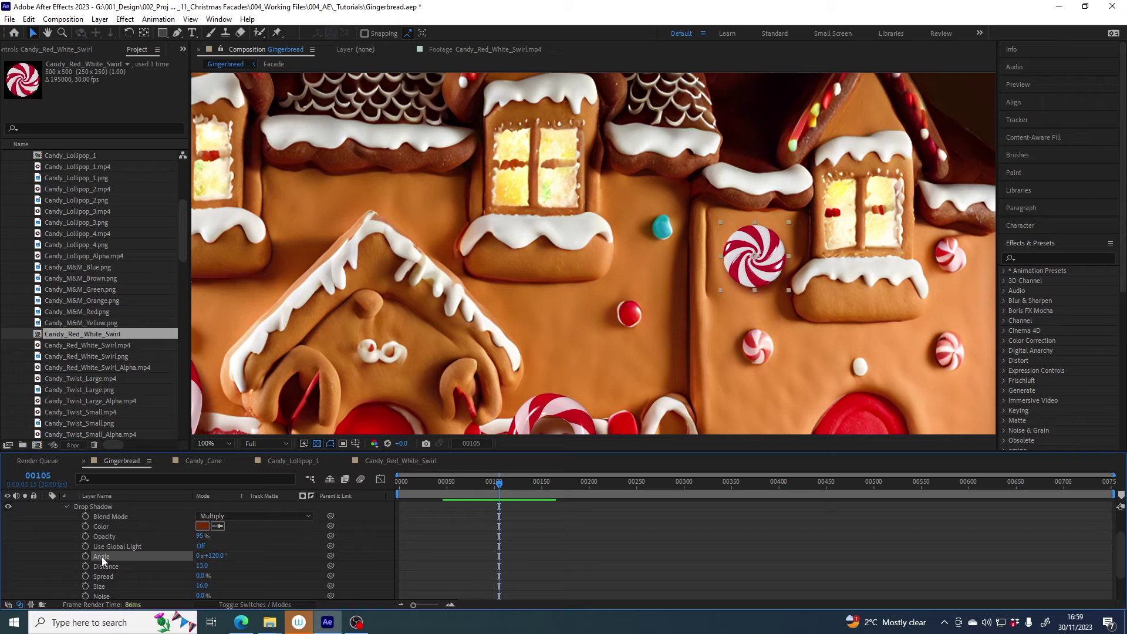
pyautogui.moveTo(212, 556); pyautogui.dragTo(170, 561)
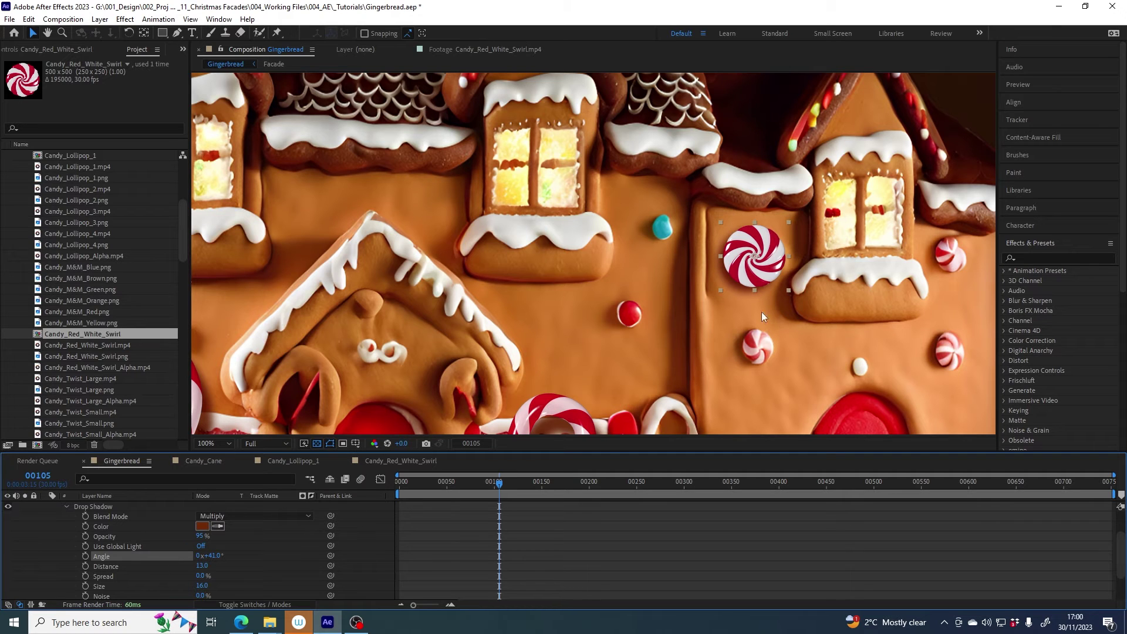
pyautogui.scroll(1, 112, 557)
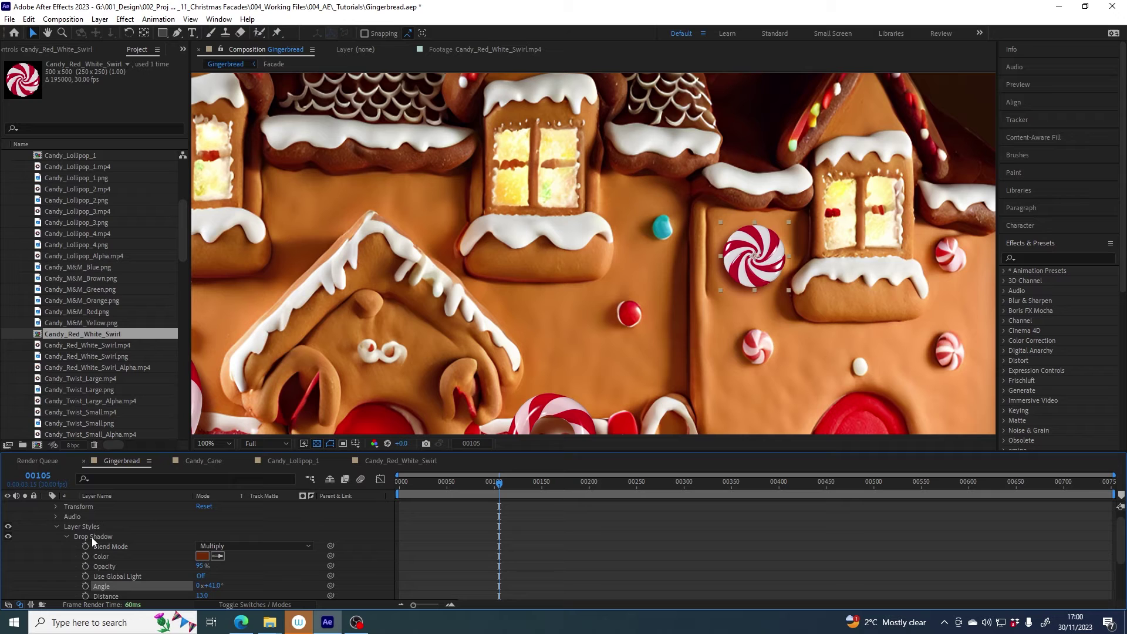
pyautogui.click(91, 537)
# Step: Collapse the swirl layer and inspect the lollipop and candy cane in the viewer
pyautogui.scroll(1, 64, 512)
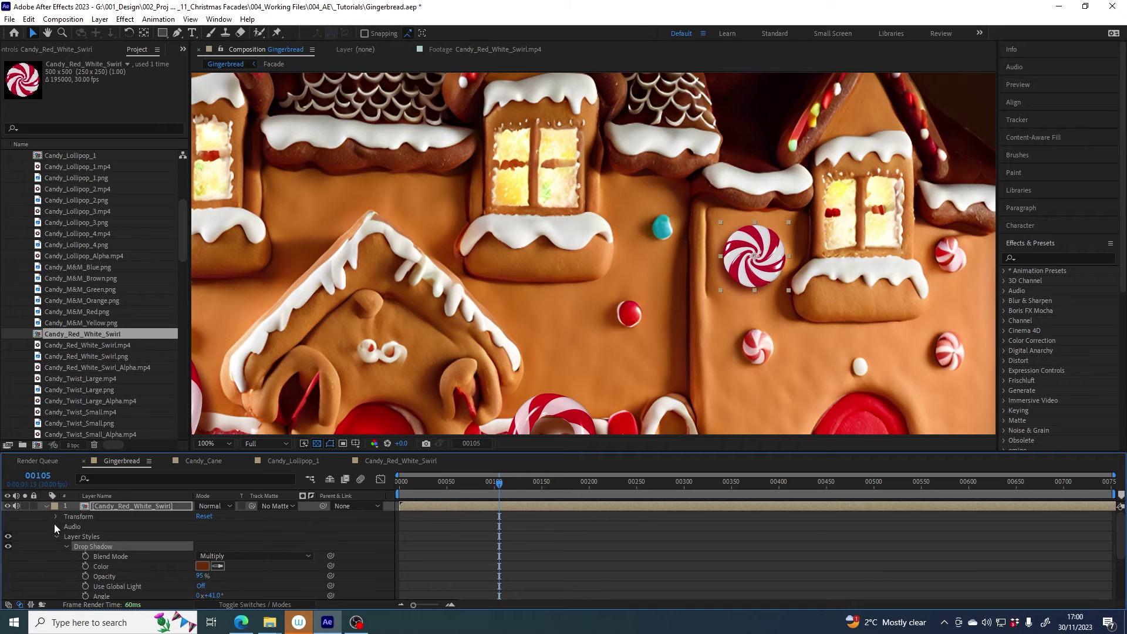
pyautogui.click(45, 506)
pyautogui.click(109, 516)
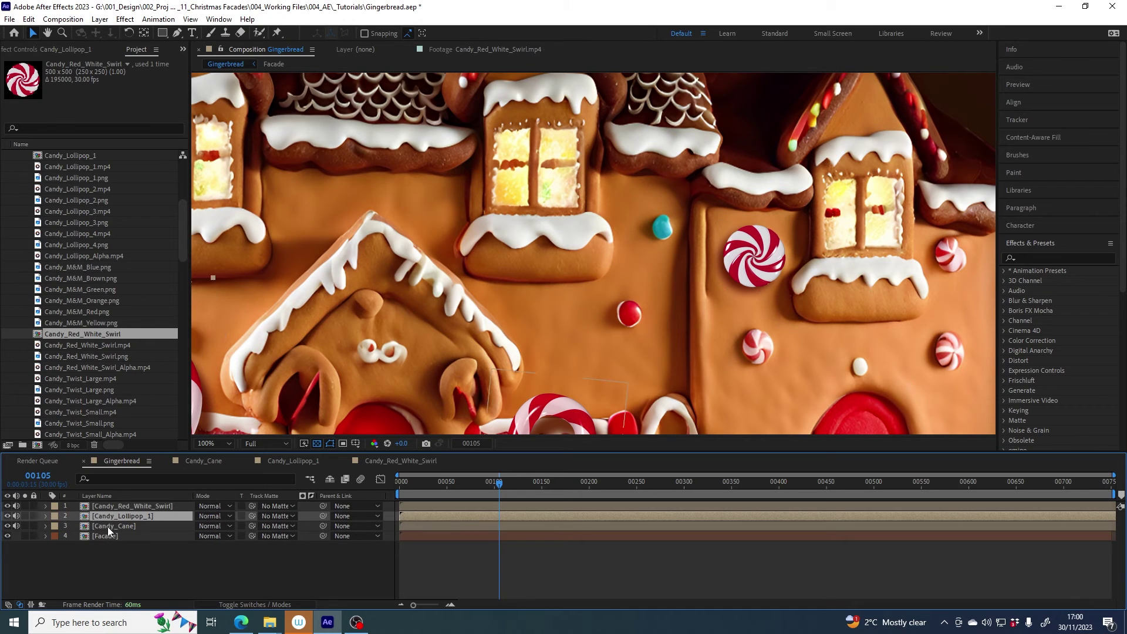
pyautogui.keyDown('shift'); pyautogui.click(107, 527); pyautogui.keyUp('shift')
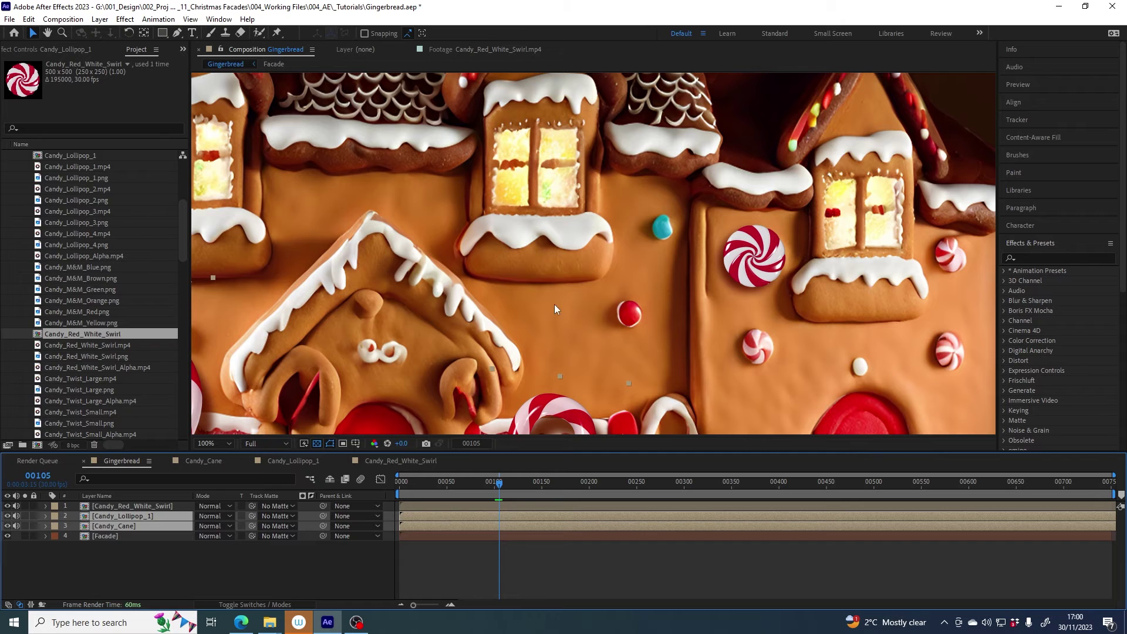
pyautogui.moveTo(589, 360); pyautogui.dragTo(735, 150)
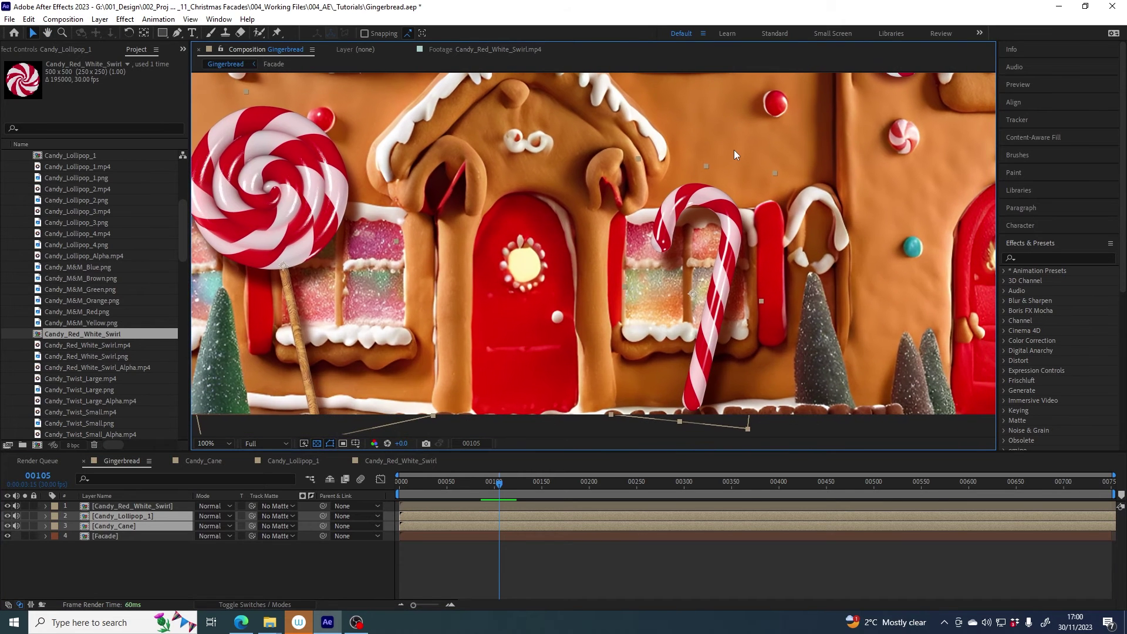
pyautogui.moveTo(589, 265); pyautogui.dragTo(670, 266)
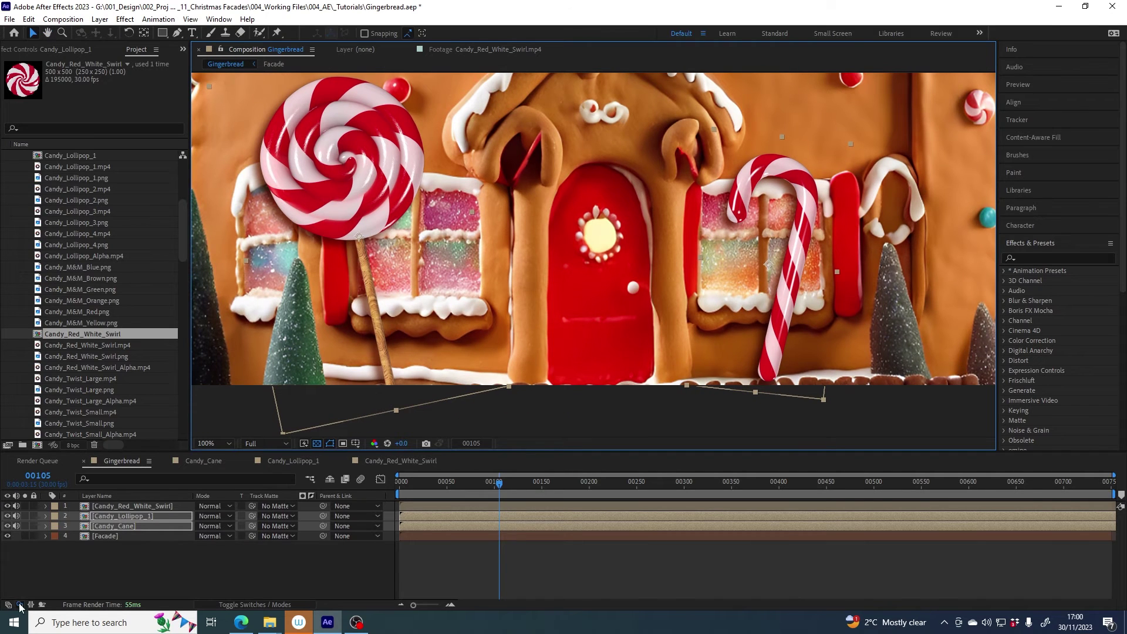
pyautogui.click(68, 553)
# Step: Raise Candy_Lollipop_1's drop shadow distance to 42, zoom out to the facade, and collapse it
pyautogui.click(46, 516)
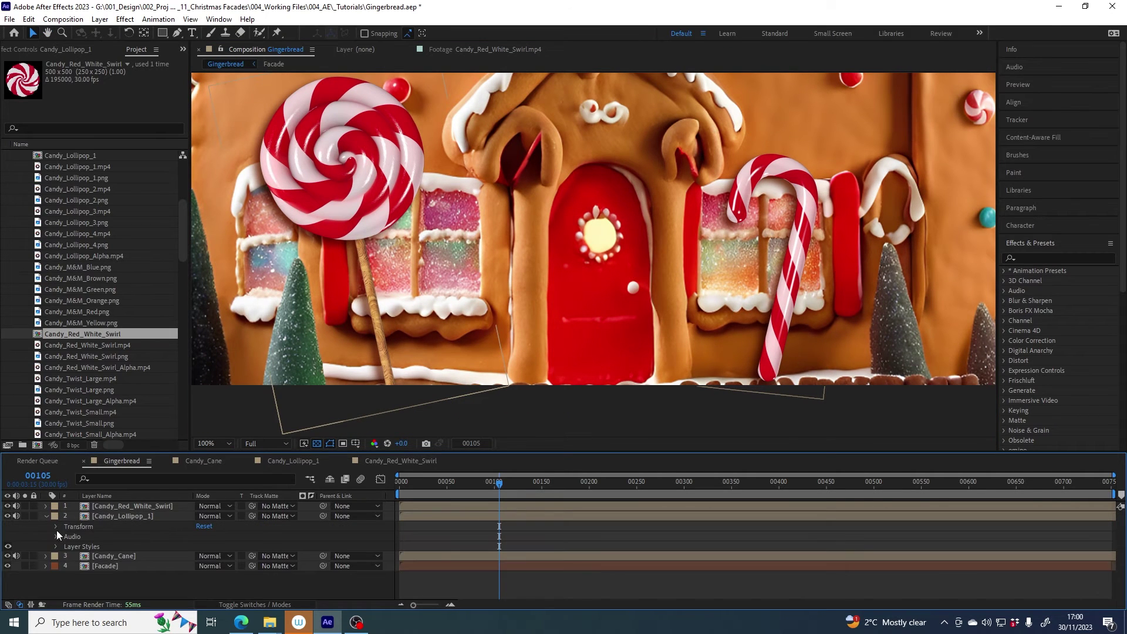
pyautogui.click(57, 547)
pyautogui.scroll(-3, 92, 552)
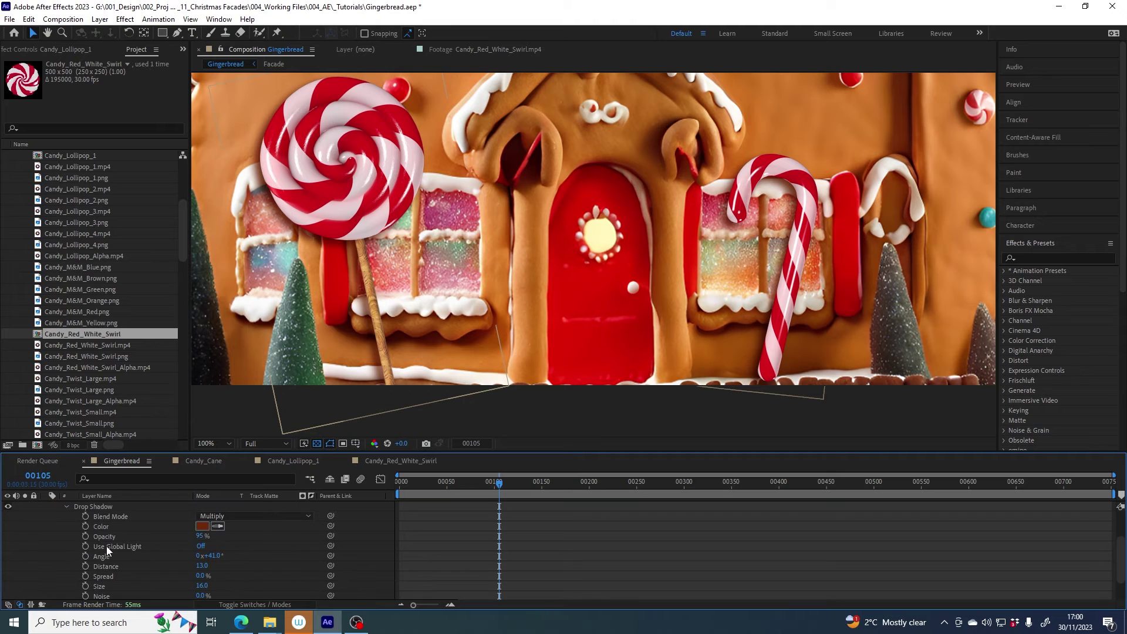
pyautogui.moveTo(202, 566); pyautogui.dragTo(215, 563)
pyautogui.press(',')
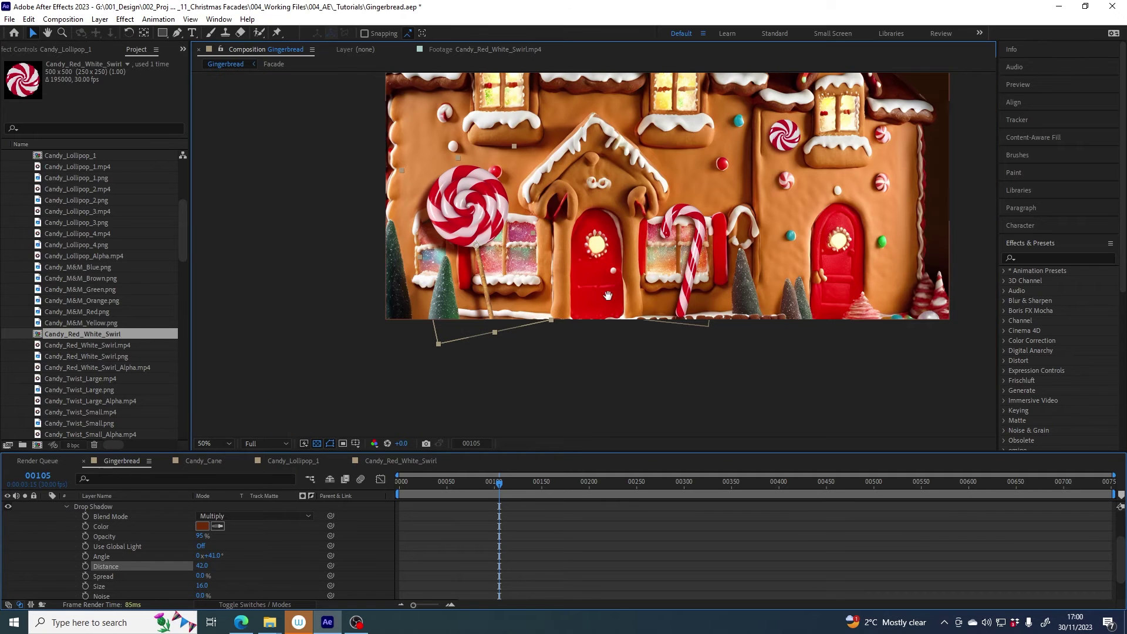
pyautogui.moveTo(608, 295); pyautogui.dragTo(544, 366)
pyautogui.scroll(1, 93, 517)
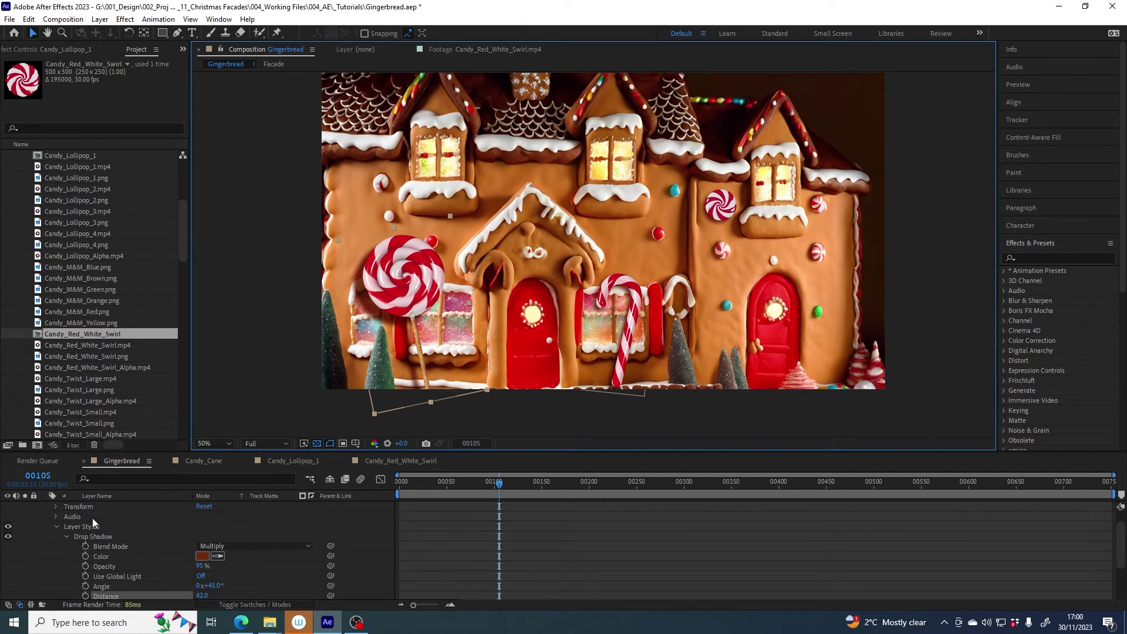
pyautogui.click(105, 534)
pyautogui.scroll(1, 74, 528)
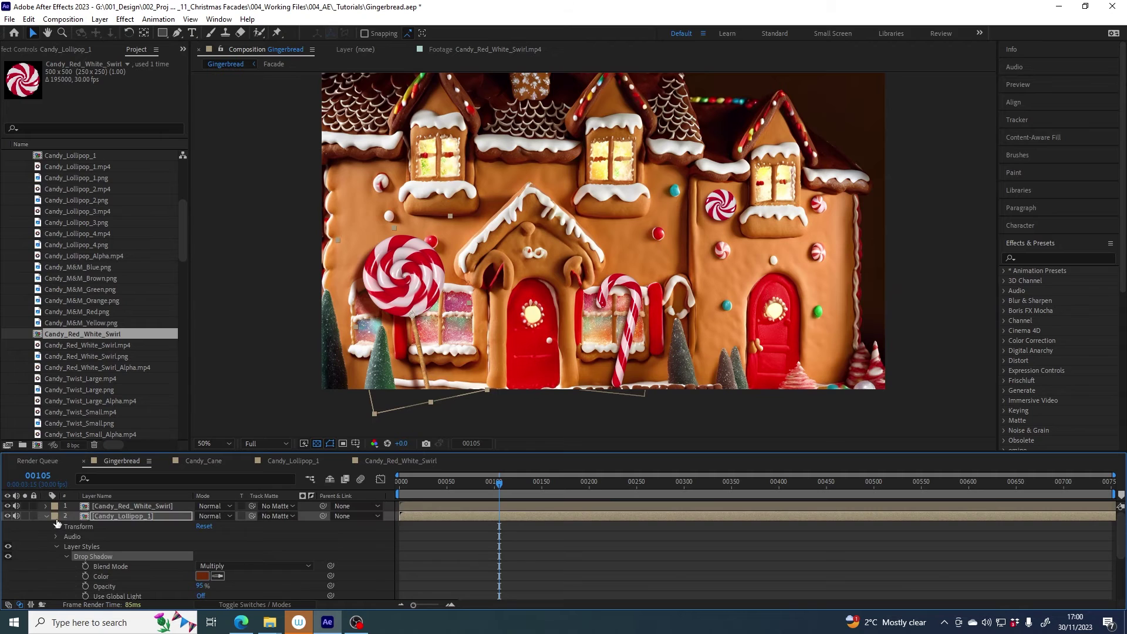
pyautogui.click(44, 516)
pyautogui.click(115, 526)
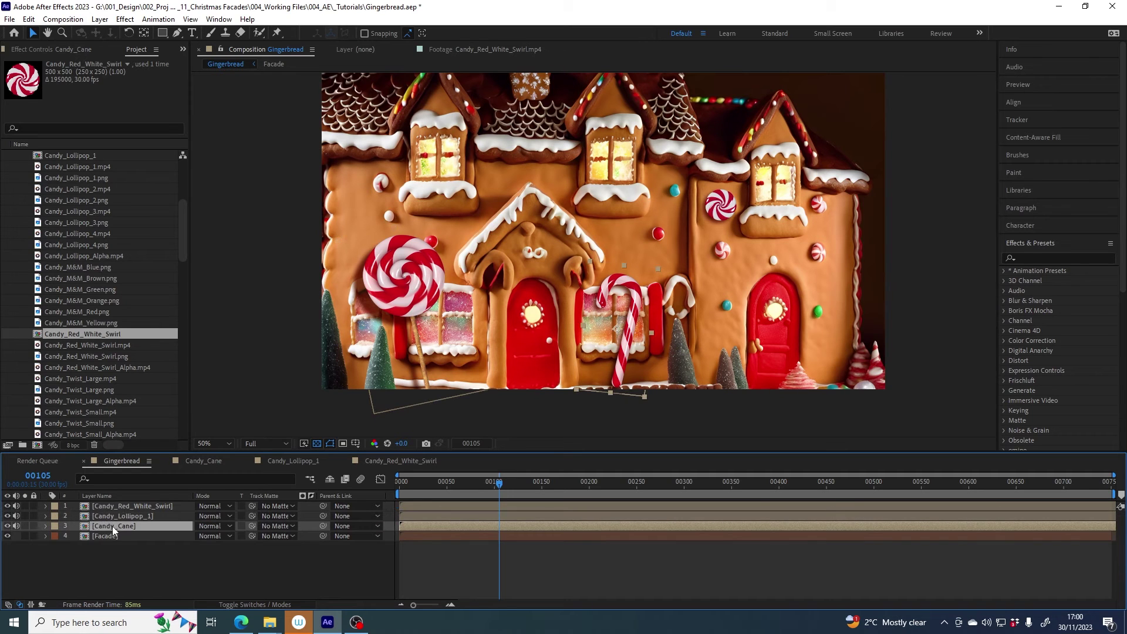
# Step: Duplicate the swirl candy with Edit > Duplicate and move the copy lower on the right wall
pyautogui.click(618, 351)
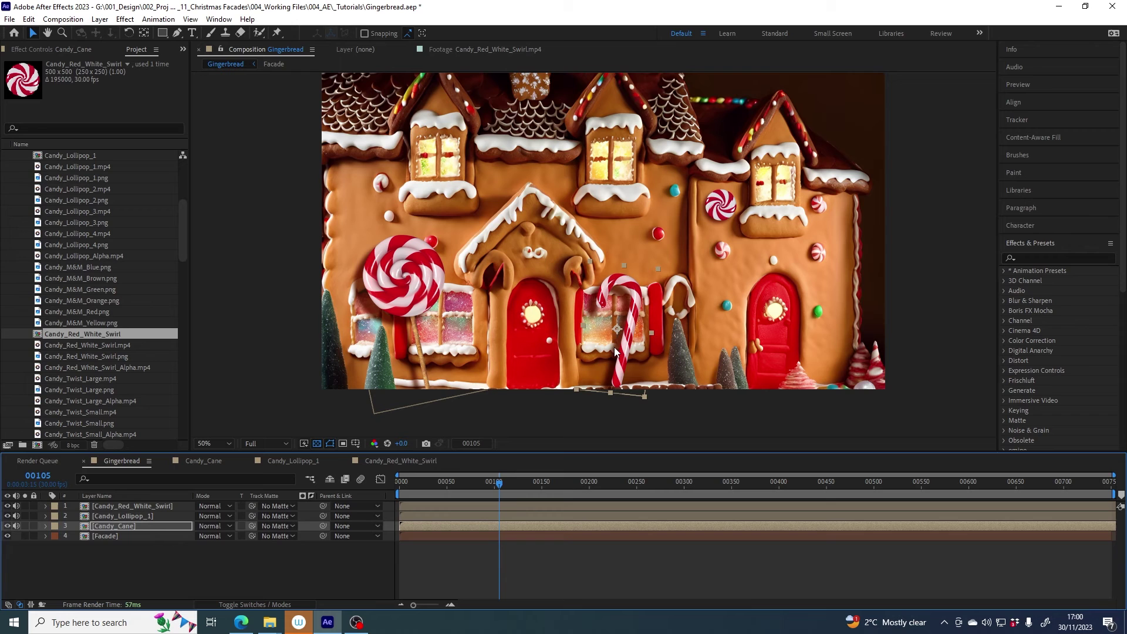
pyautogui.click(205, 587)
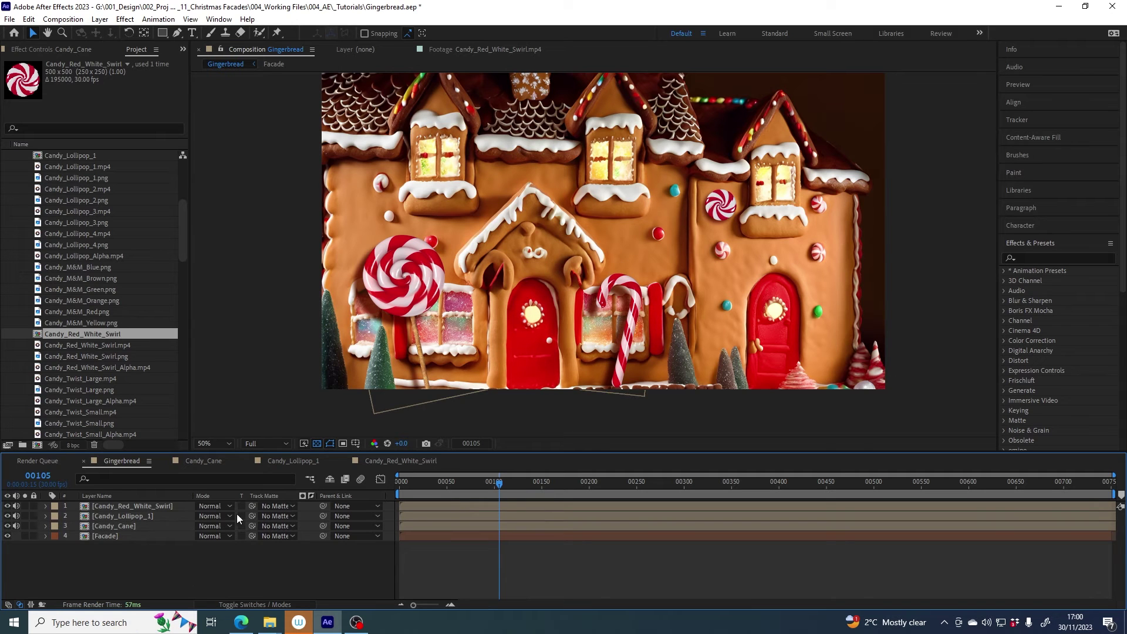
pyautogui.click(727, 207)
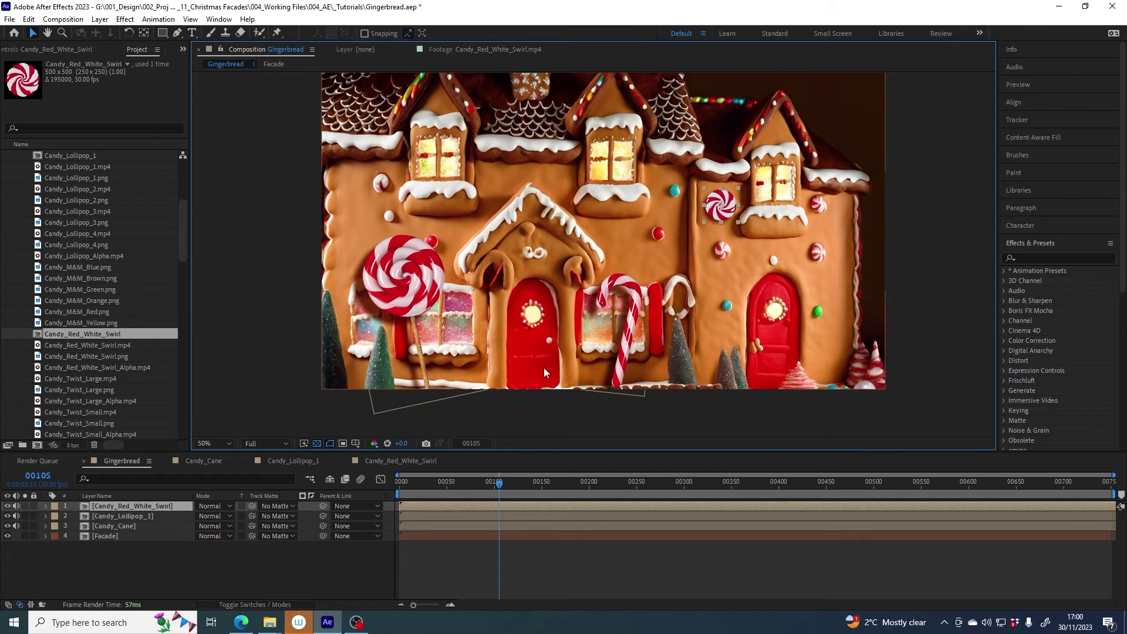
pyautogui.click(113, 509)
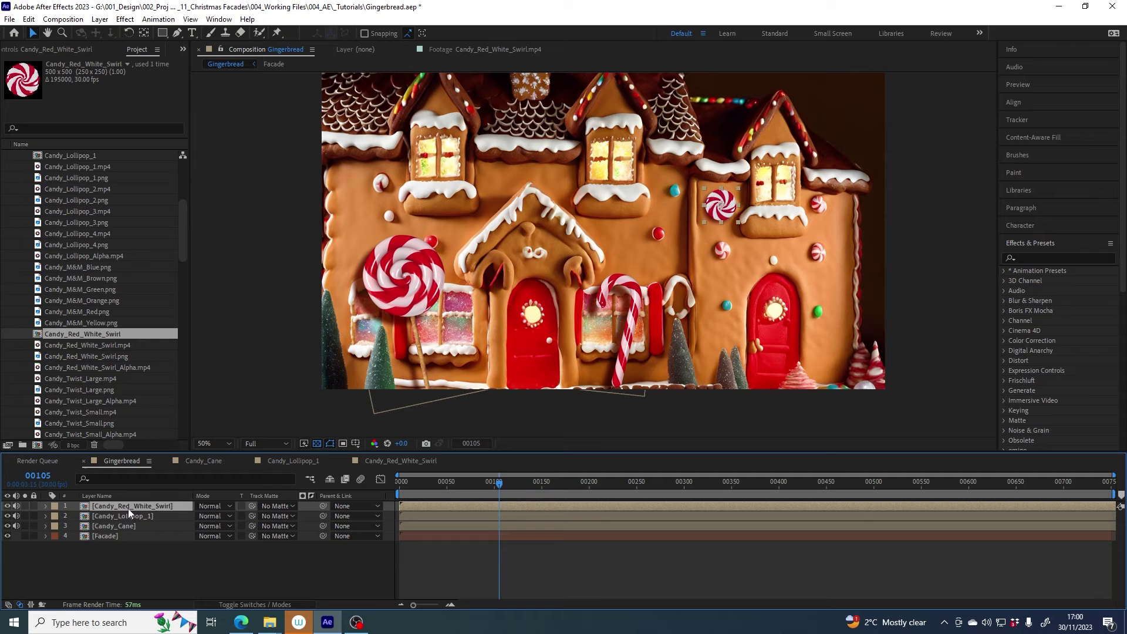
pyautogui.click(28, 19)
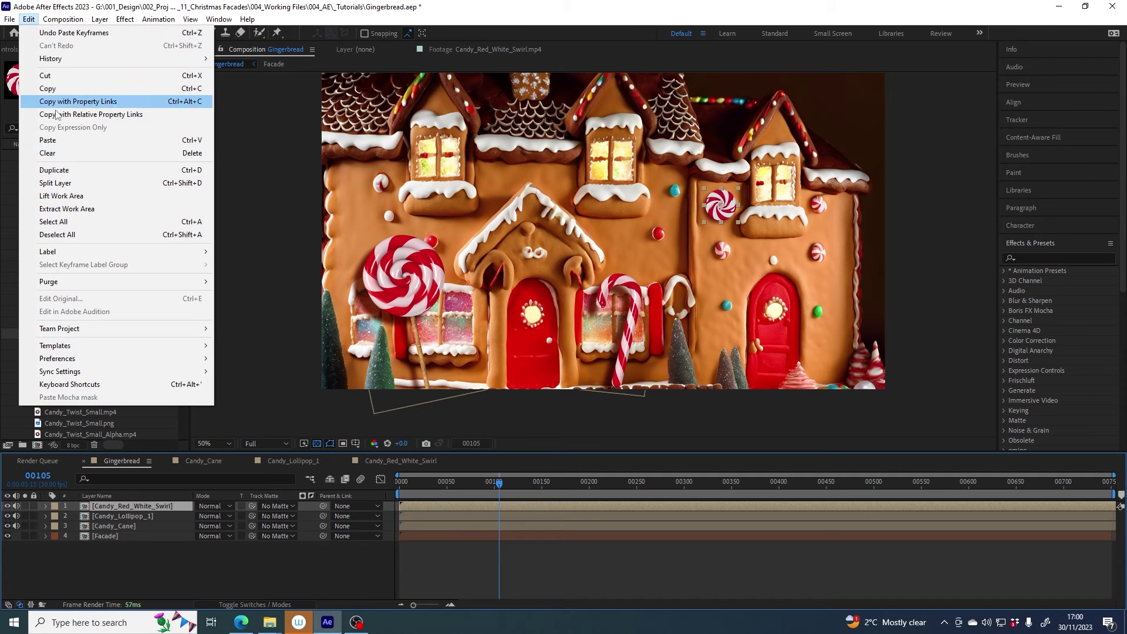
pyautogui.click(54, 170)
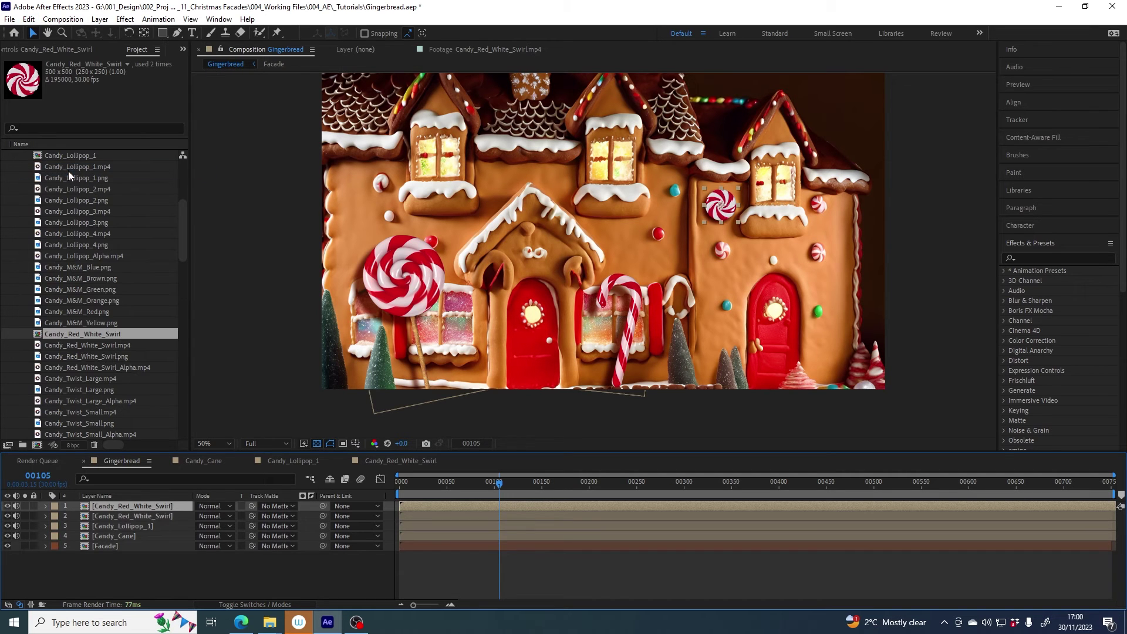
pyautogui.moveTo(731, 210); pyautogui.dragTo(735, 259)
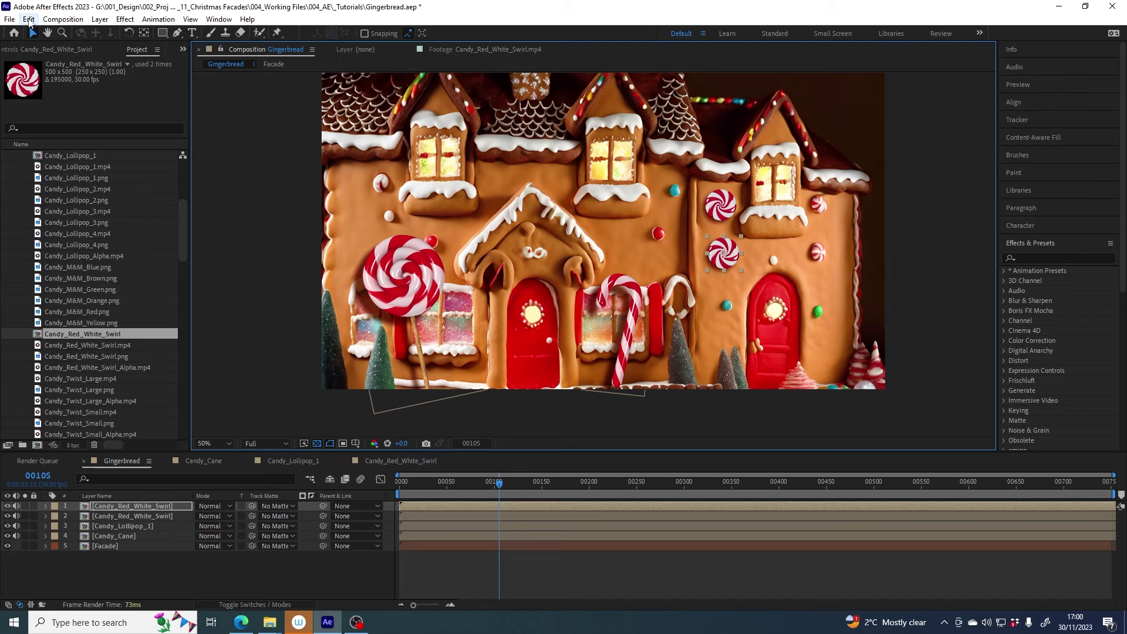
# Step: Make two more swirl copies with Ctrl+D, placing one up near the right window
pyautogui.click(29, 20)
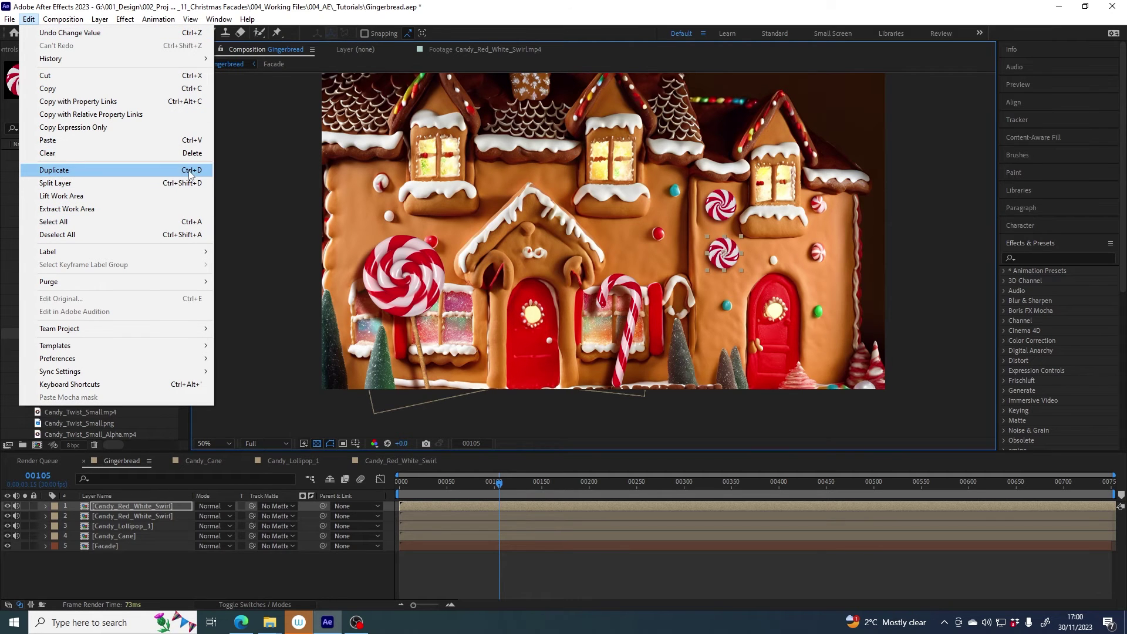
pyautogui.click(715, 67)
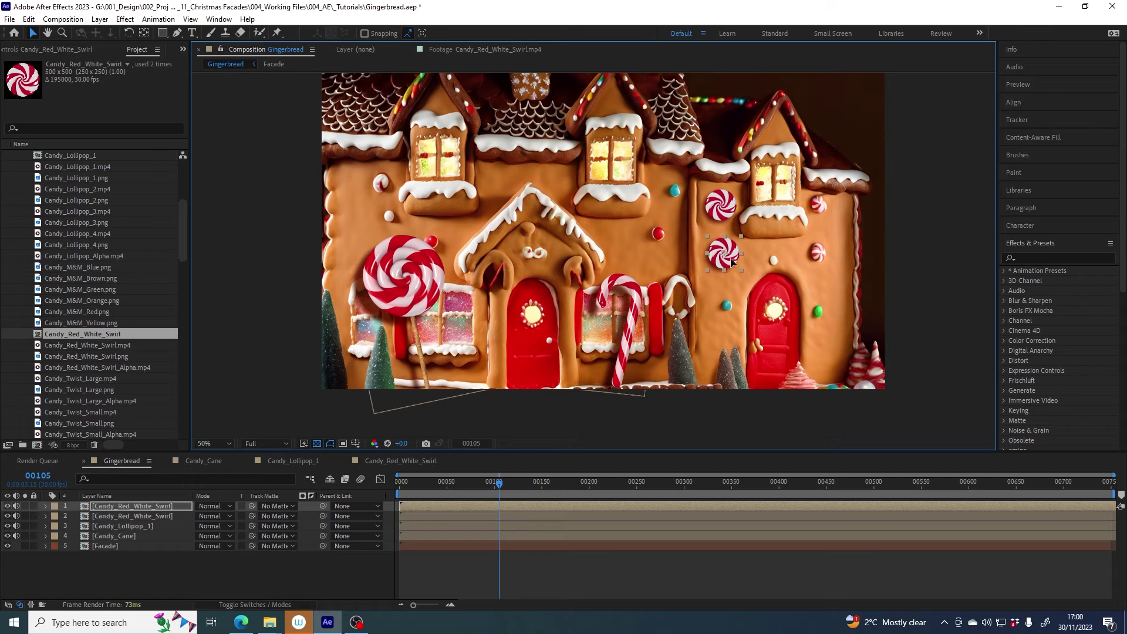
pyautogui.hotkey('ctrl', 'd')
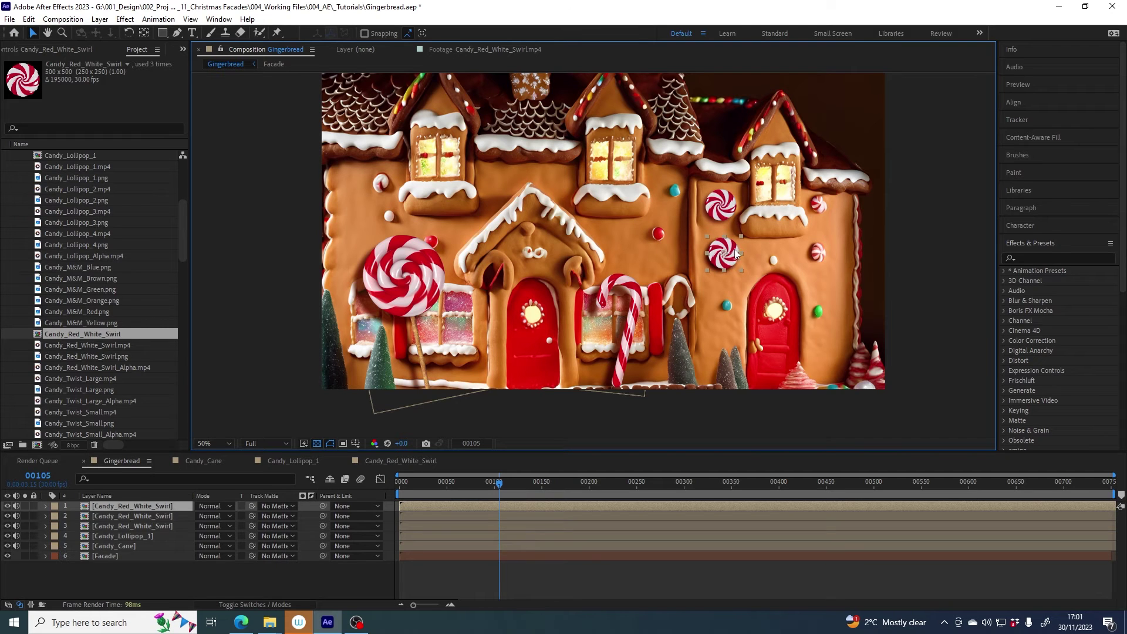
pyautogui.moveTo(730, 263); pyautogui.dragTo(830, 258)
pyautogui.hotkey('ctrl', 'd')
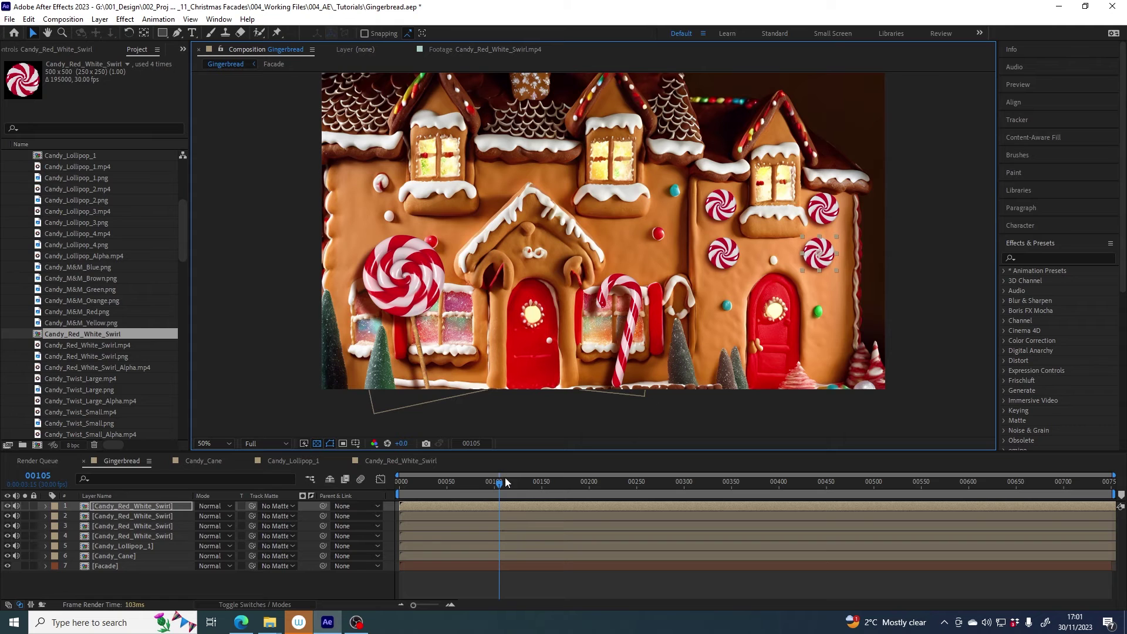
pyautogui.moveTo(505, 480)
pyautogui.mouseDown()
pyautogui.moveTo(459, 488)
pyautogui.moveTo(490, 484)
pyautogui.mouseUp()
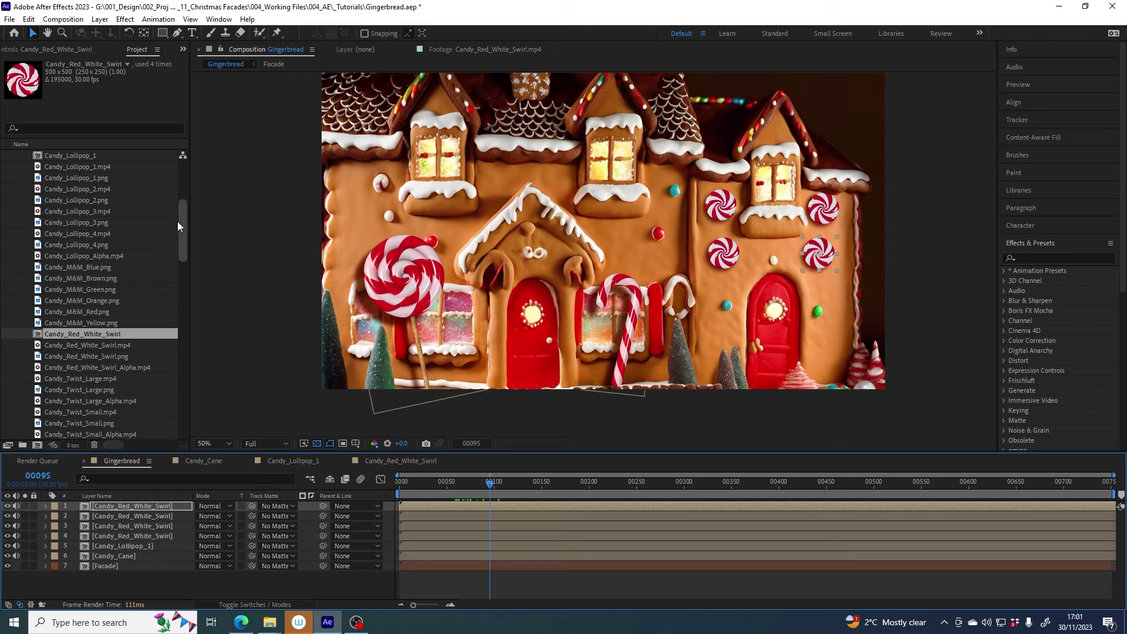
# Step: Preview the Candy_Twist_Large and Candy_Twist_Large_Alpha footage in the Project panel
pyautogui.moveTo(118, 336); pyautogui.dragTo(768, 236)
pyautogui.moveTo(671, 293); pyautogui.dragTo(183, 260)
pyautogui.click(72, 223)
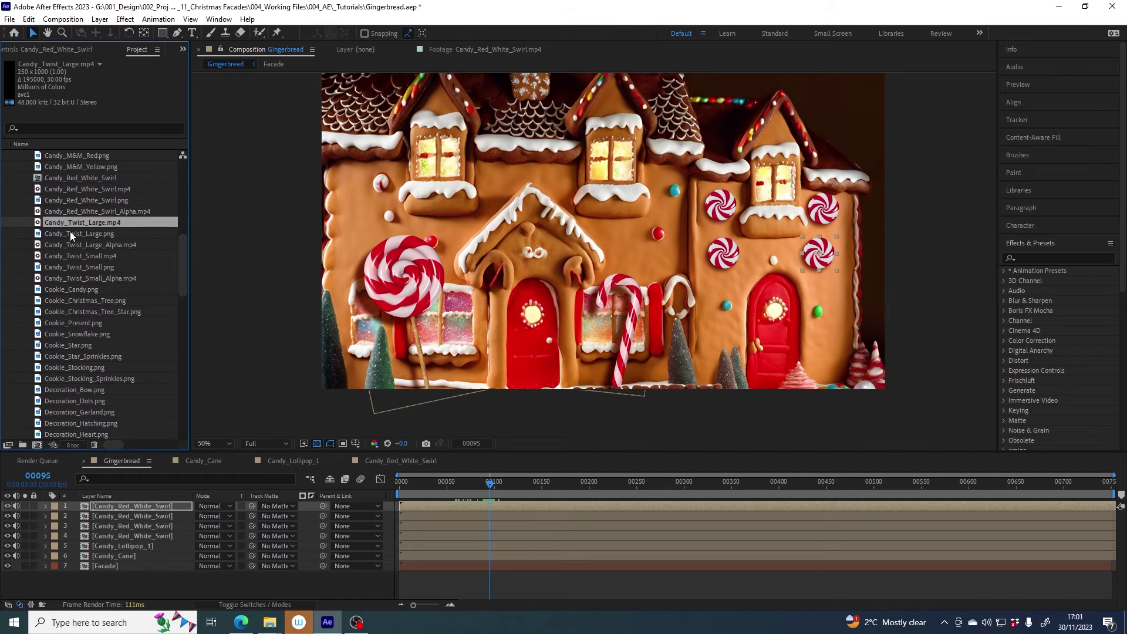
pyautogui.click(125, 246)
pyautogui.moveTo(185, 244); pyautogui.dragTo(186, 275)
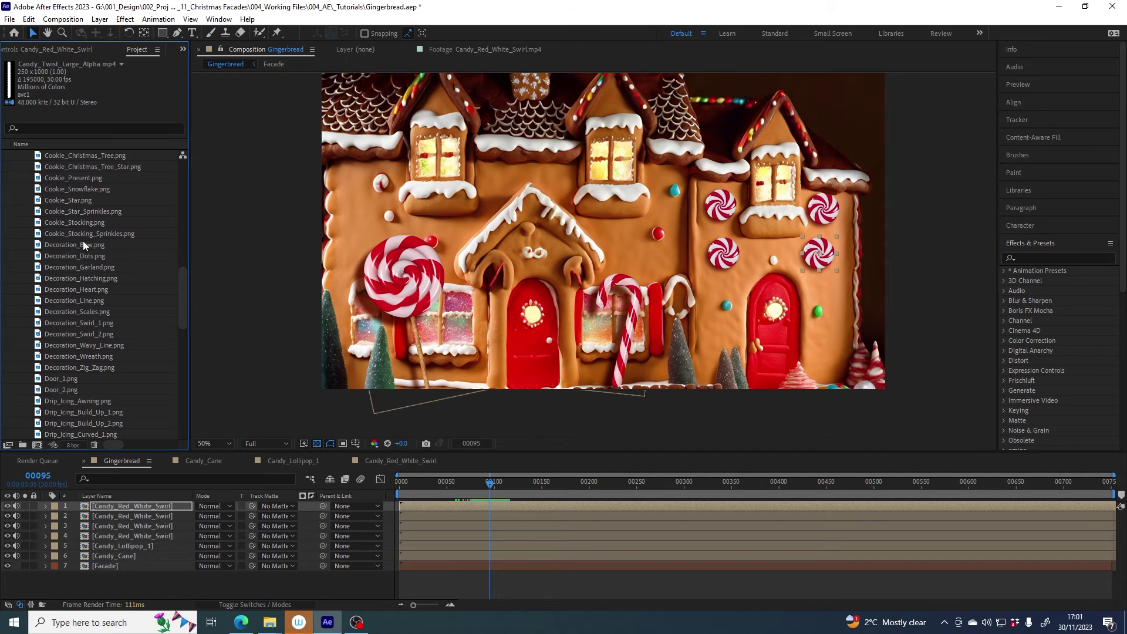
# Step: Add Decoration_Wreath.png to the Gingerbread comp and shrink it onto the right red door
pyautogui.doubleClick(64, 357)
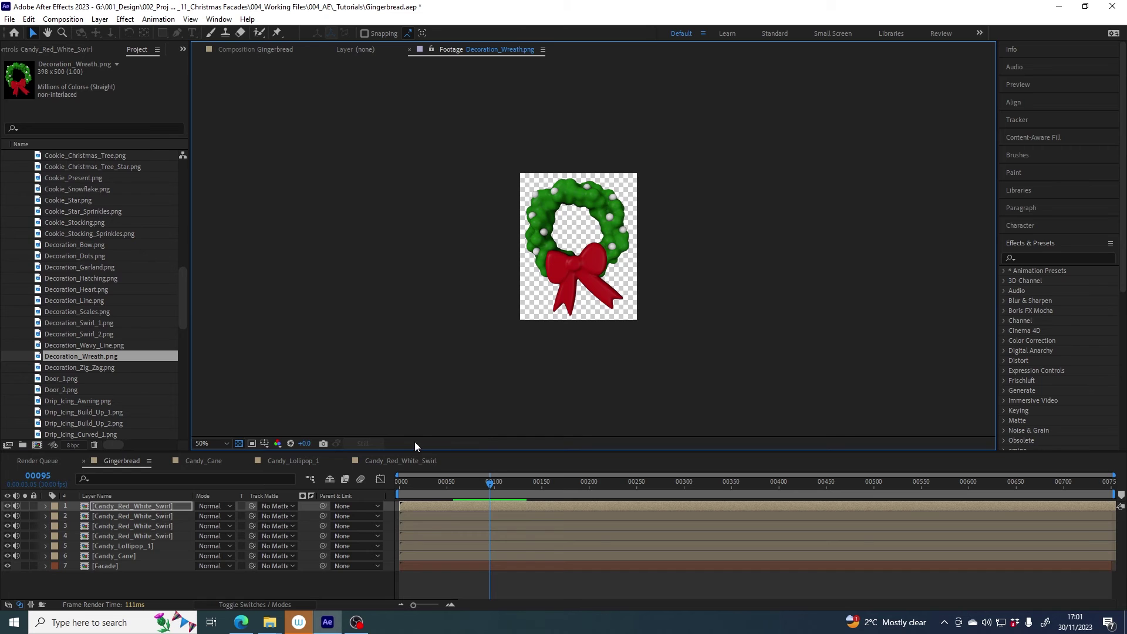
pyautogui.click(255, 52)
pyautogui.moveTo(93, 358); pyautogui.dragTo(119, 505)
pyautogui.moveTo(664, 160); pyautogui.dragTo(798, 290)
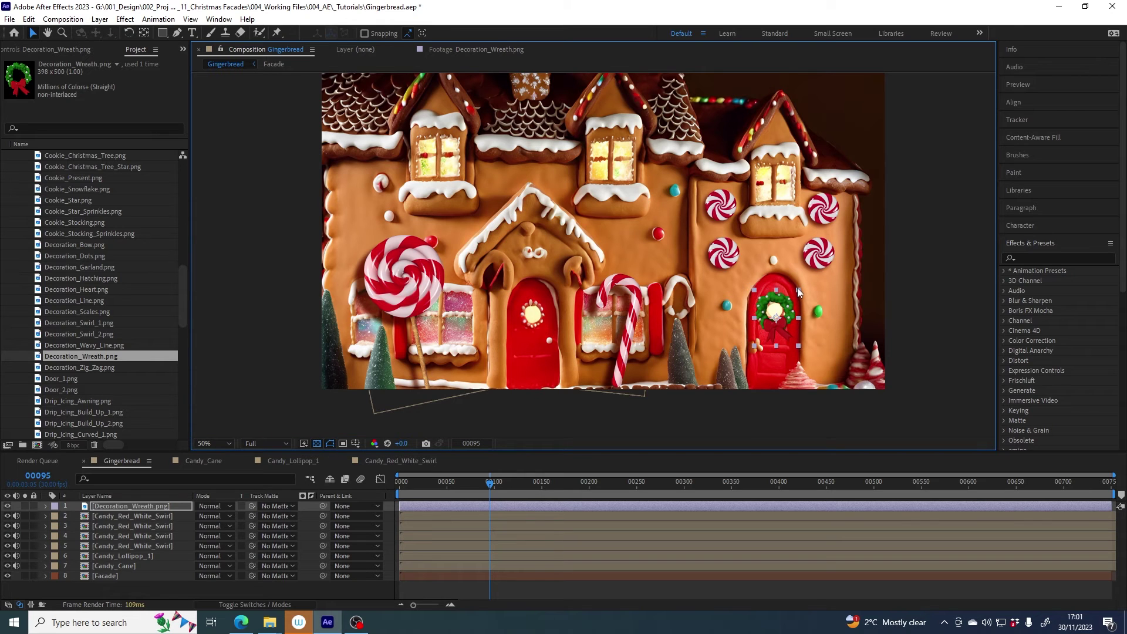
# Step: Copy a swirl candy's Drop Shadow style and paste it onto the Decoration_Wreath.png layer
pyautogui.click(69, 519)
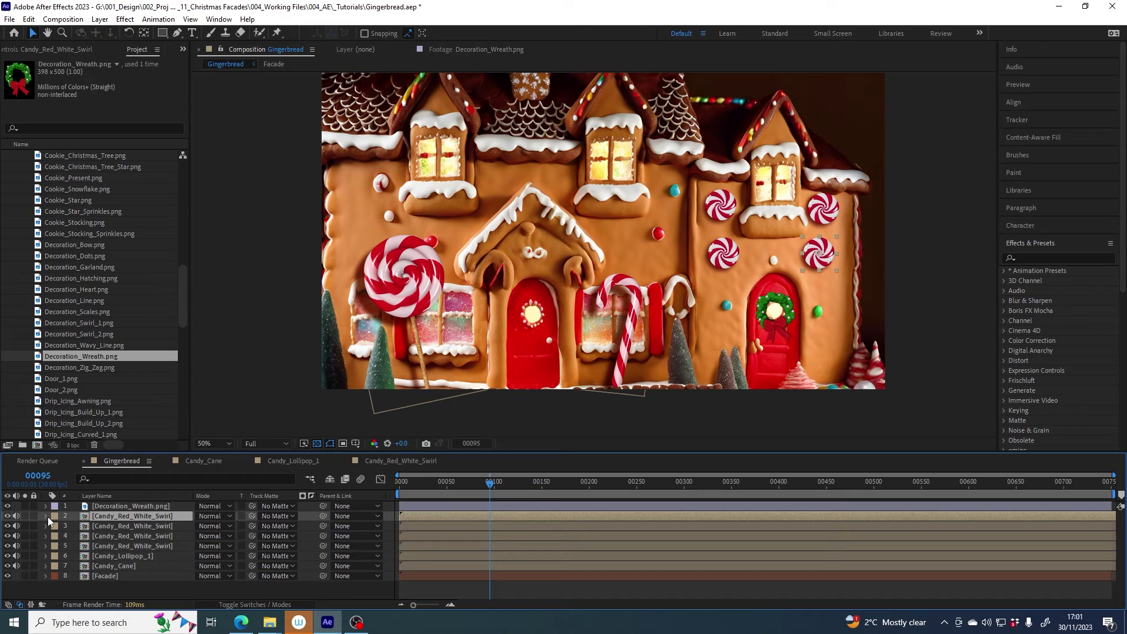
pyautogui.click(45, 517)
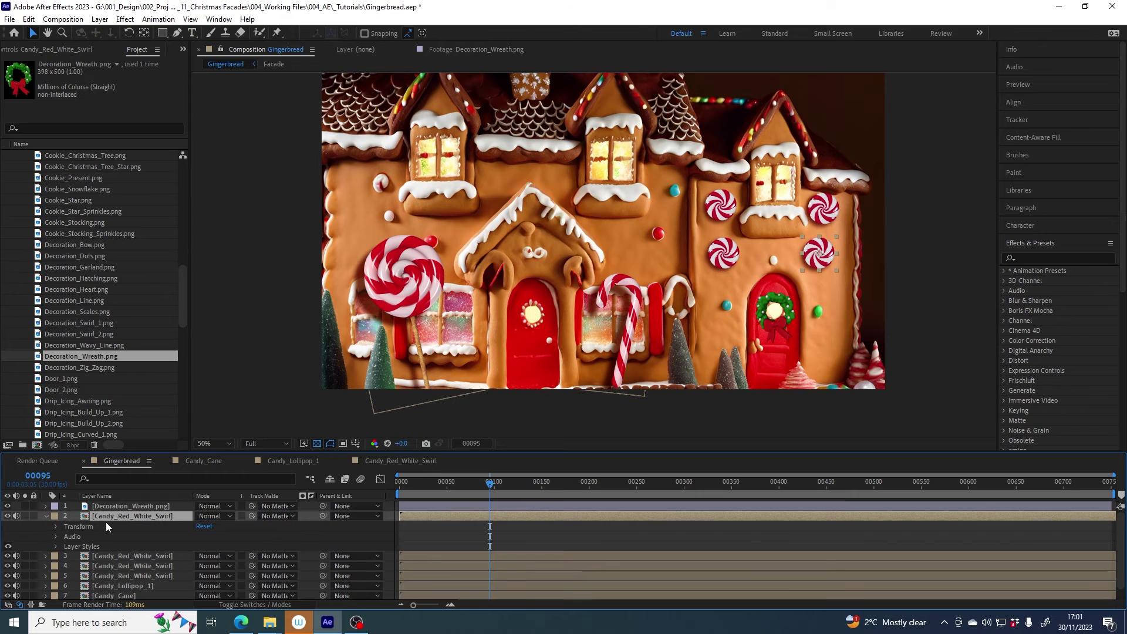
pyautogui.click(56, 548)
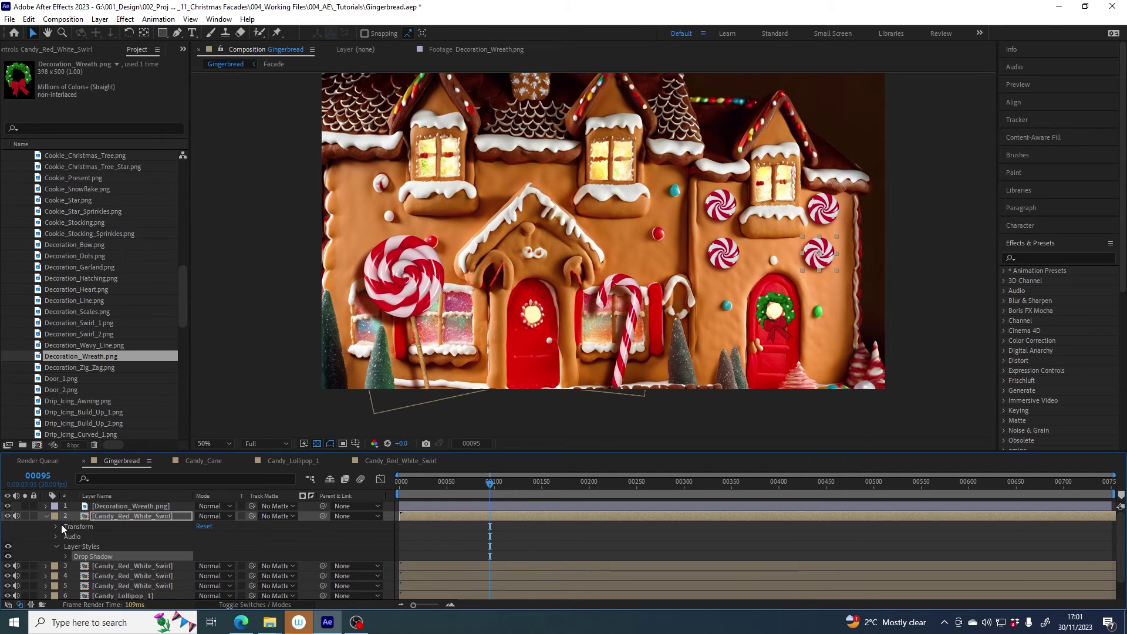
pyautogui.click(44, 516)
pyautogui.click(118, 504)
pyautogui.hotkey('ctrl', 'Right')
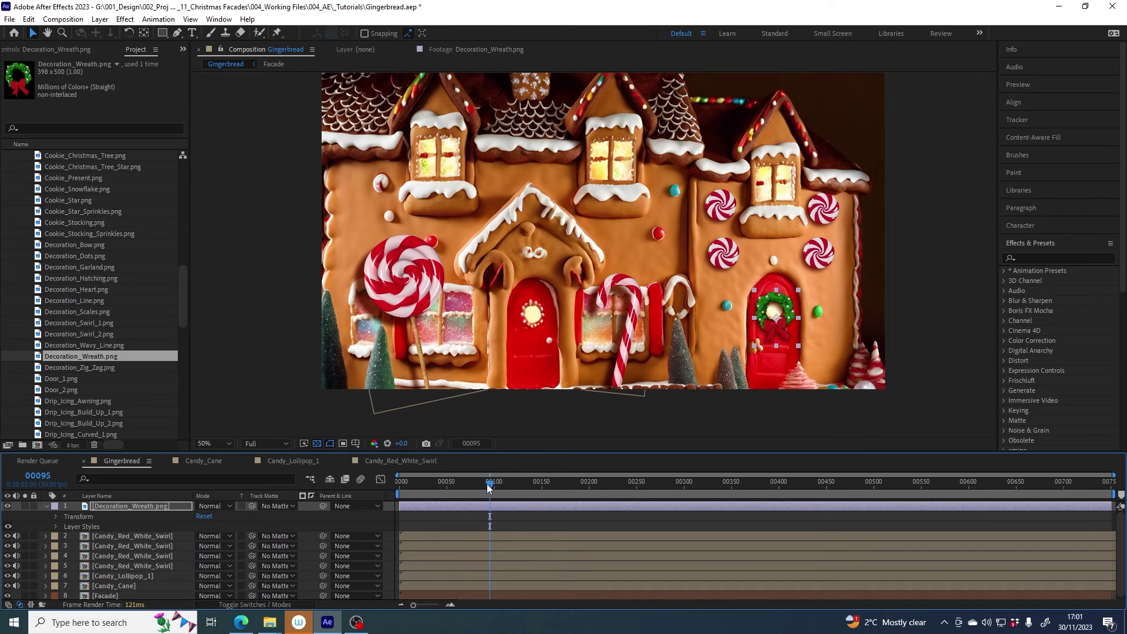
pyautogui.moveTo(488, 488); pyautogui.dragTo(482, 485)
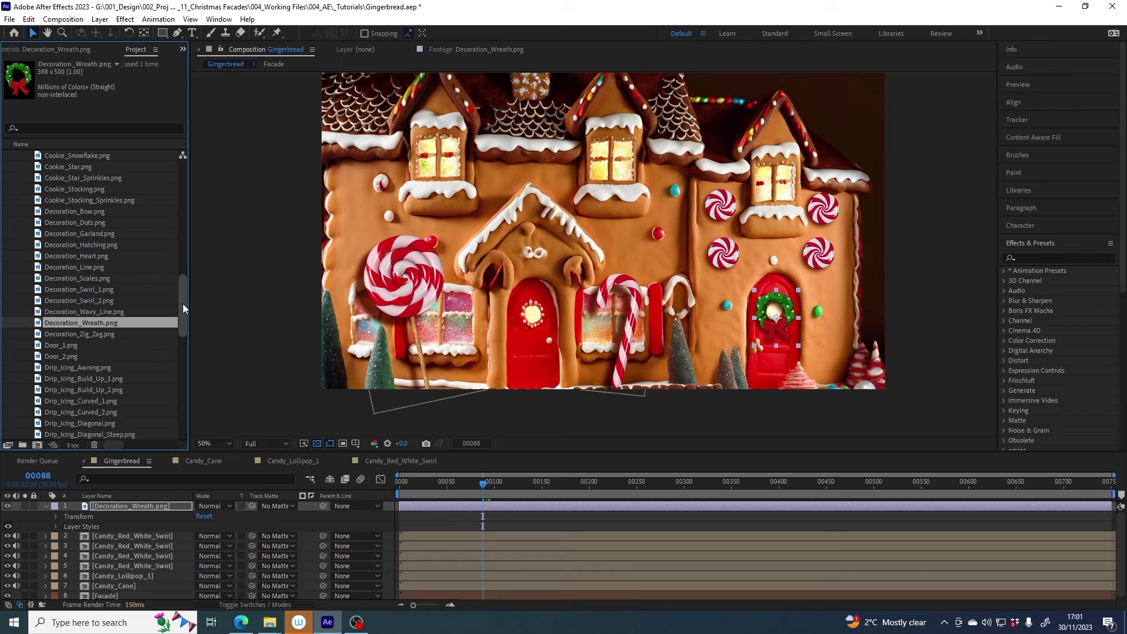
# Step: Browse the drip icing and decoration images in the Project panel
pyautogui.scroll(-3, 183, 309)
pyautogui.click(49, 299)
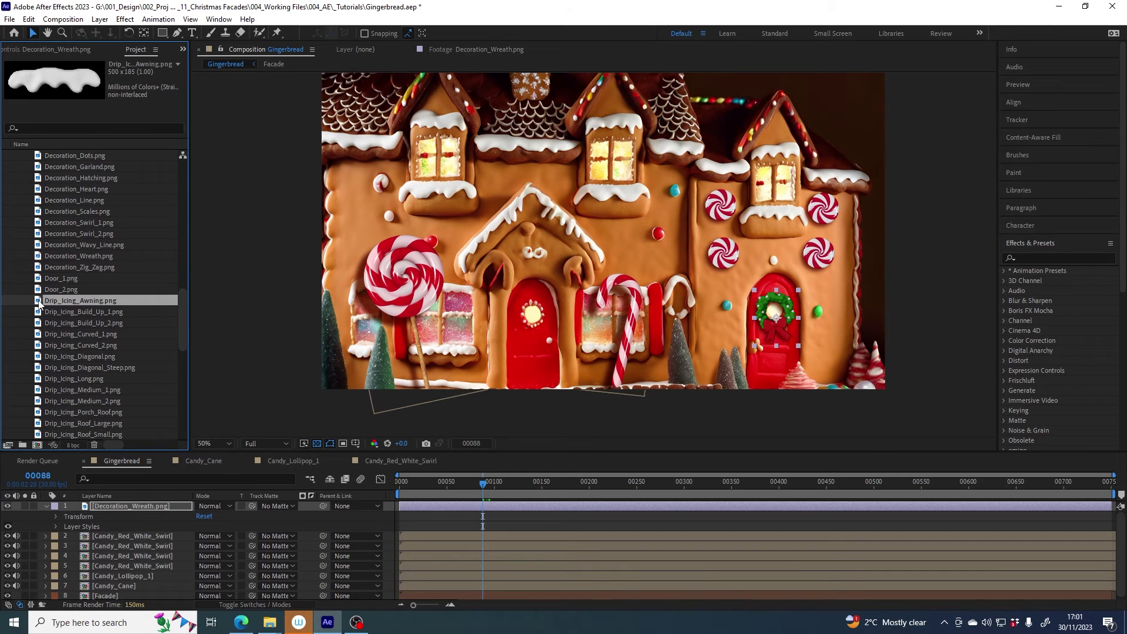
pyautogui.click(40, 312)
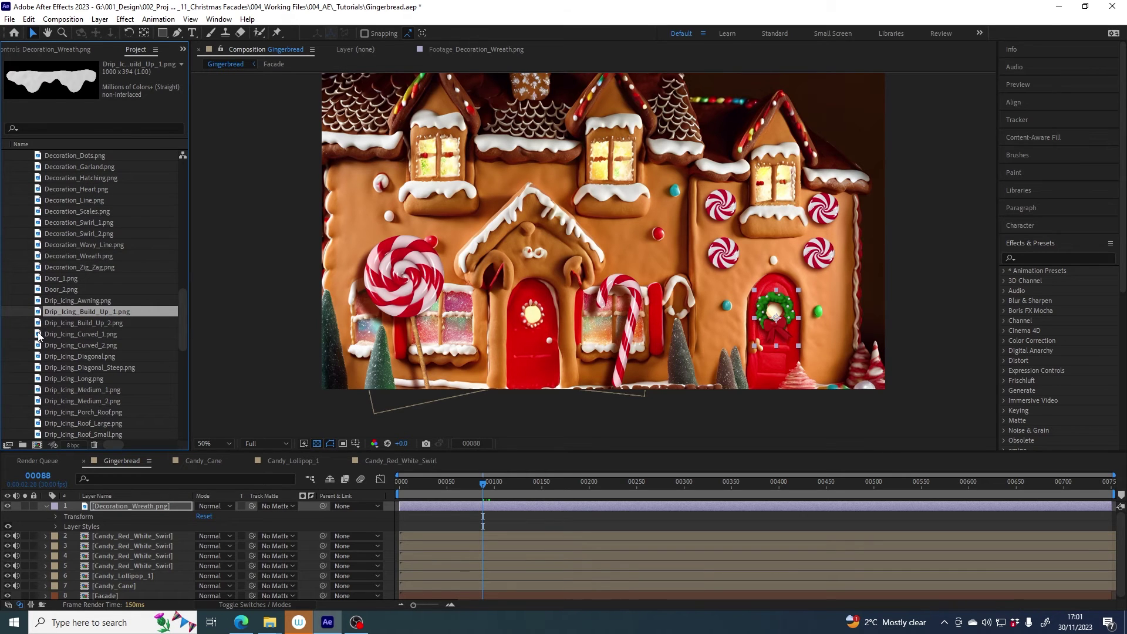
pyautogui.click(39, 324)
pyautogui.click(39, 335)
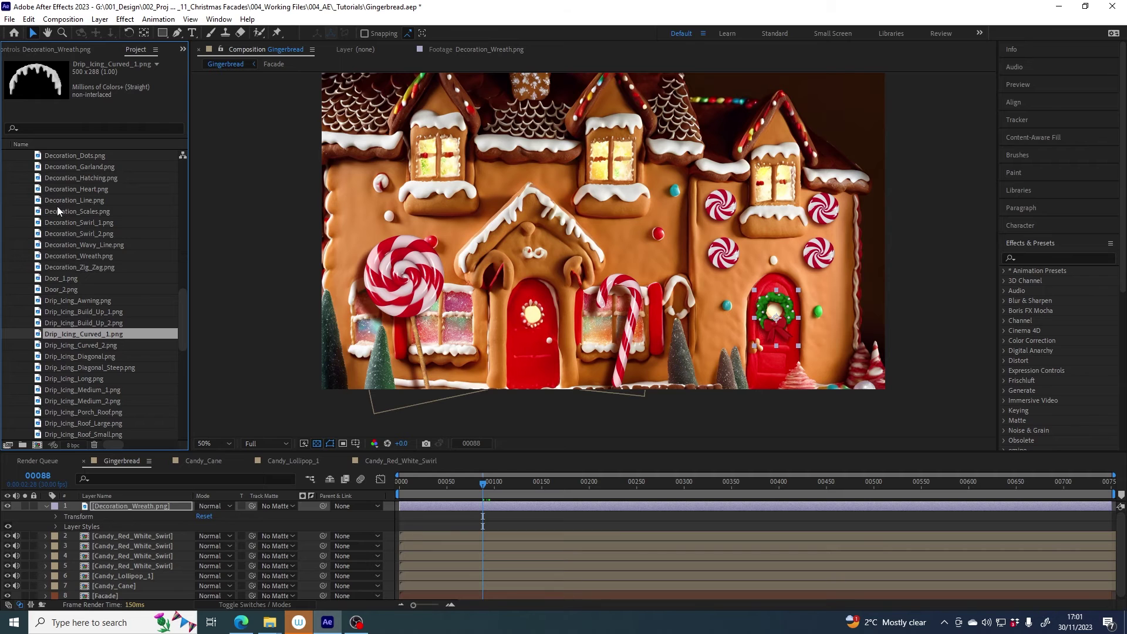
pyautogui.click(36, 202)
pyautogui.click(39, 213)
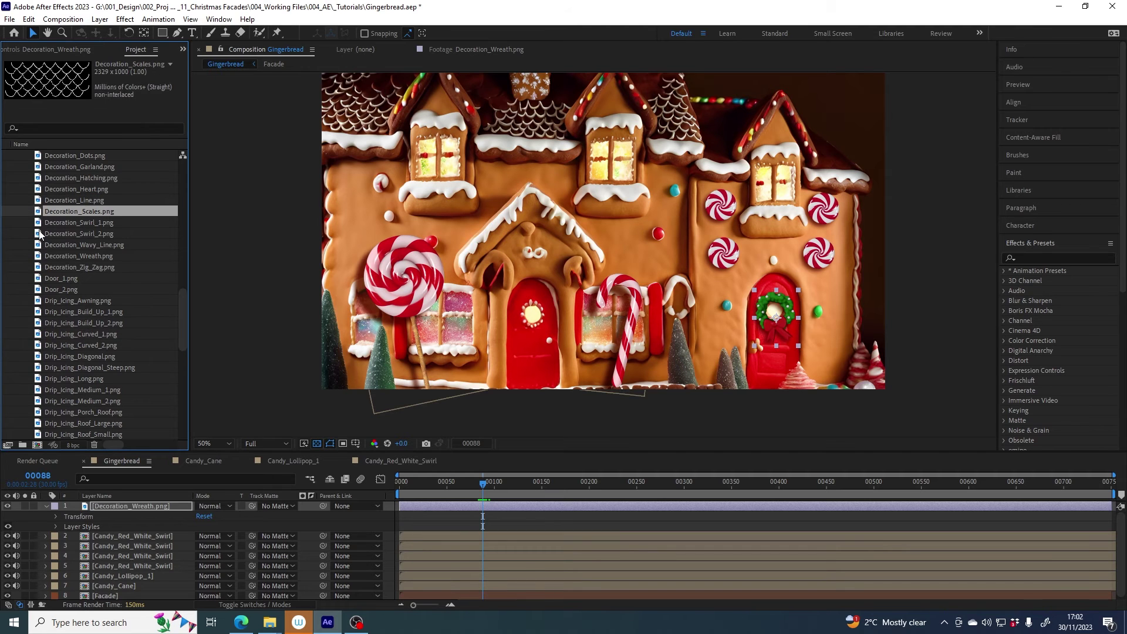
pyautogui.click(40, 234)
pyautogui.click(39, 246)
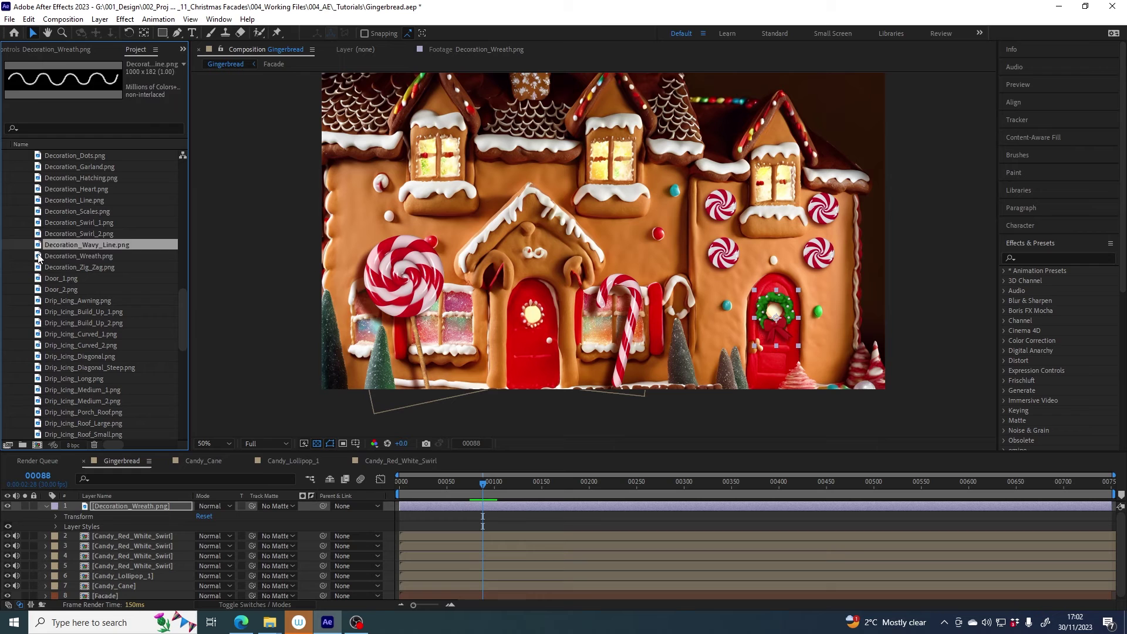
pyautogui.click(39, 256)
pyautogui.moveTo(182, 301); pyautogui.dragTo(180, 358)
# Step: Preview the Sprinkles images, then add Sprinkles_4.png as the Gingerbread comp's top layer
pyautogui.click(65, 368)
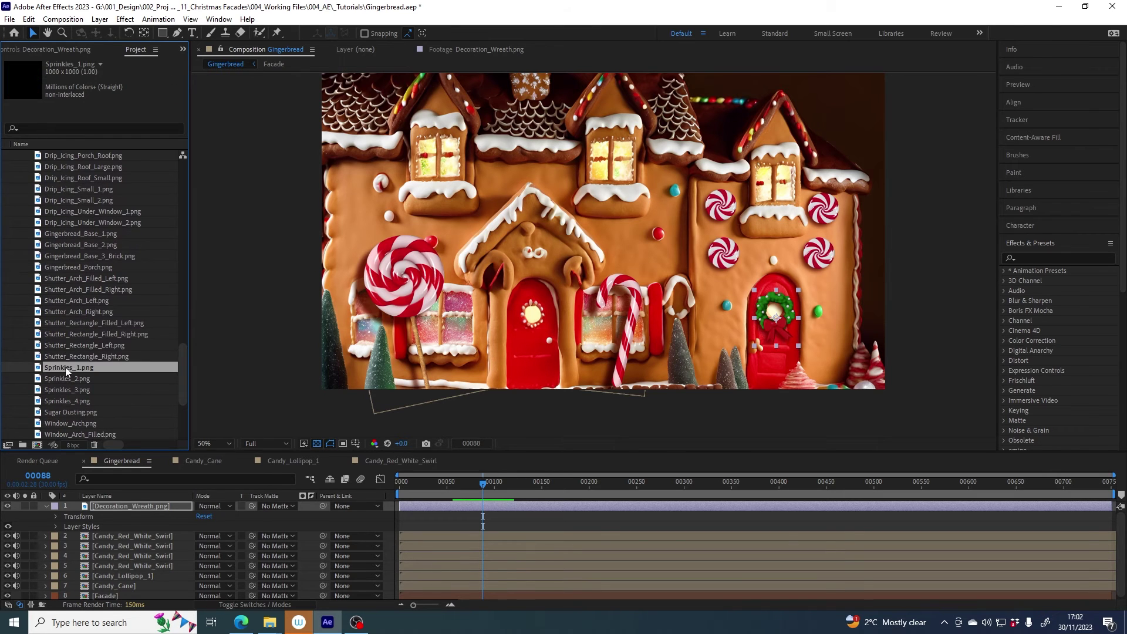
pyautogui.click(57, 380)
pyautogui.click(56, 402)
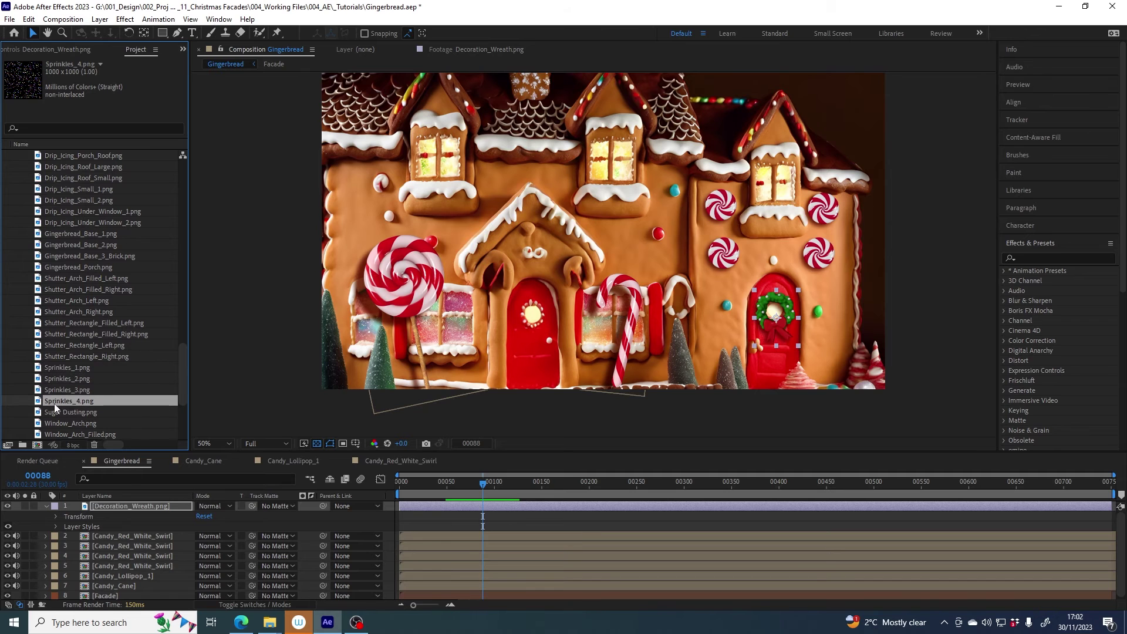
pyautogui.doubleClick(37, 404)
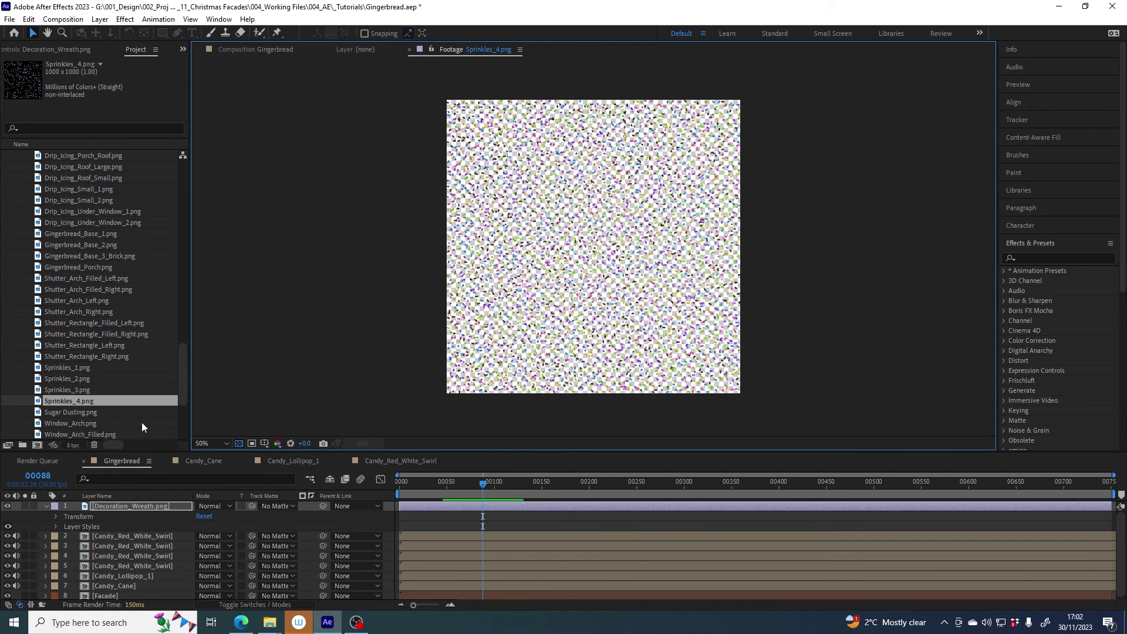
pyautogui.click(118, 467)
pyautogui.moveTo(72, 400); pyautogui.dragTo(119, 507)
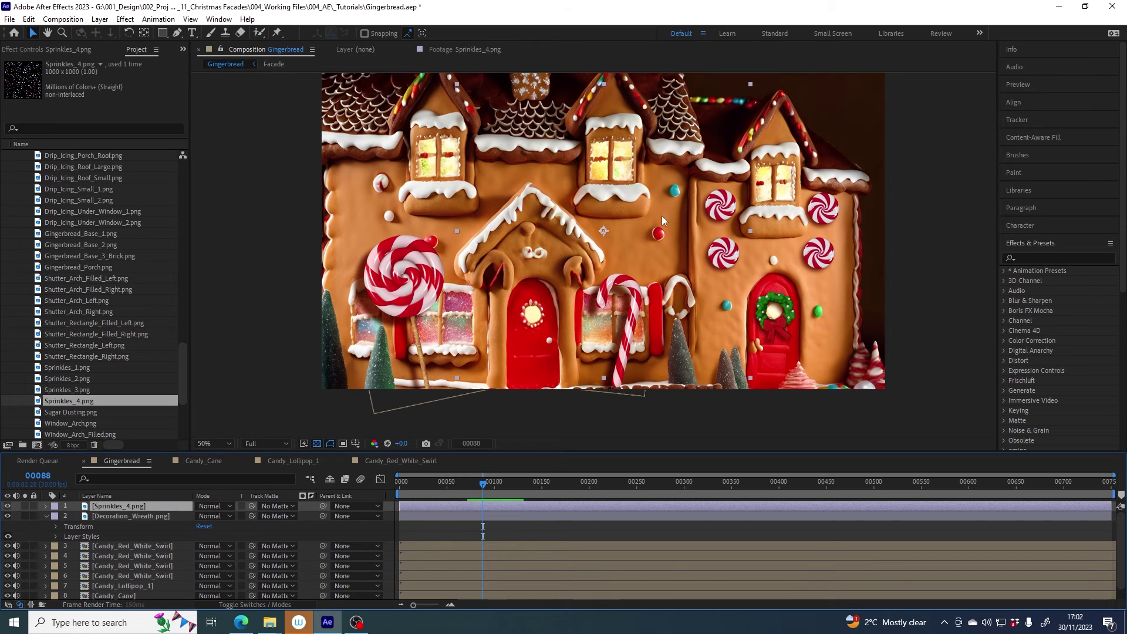
# Step: Shift Sprinkles_4 left over the facade and mask it around the first window-sill icing
pyautogui.moveTo(650, 212); pyautogui.dragTo(628, 258)
pyautogui.scroll(2, 537, 232)
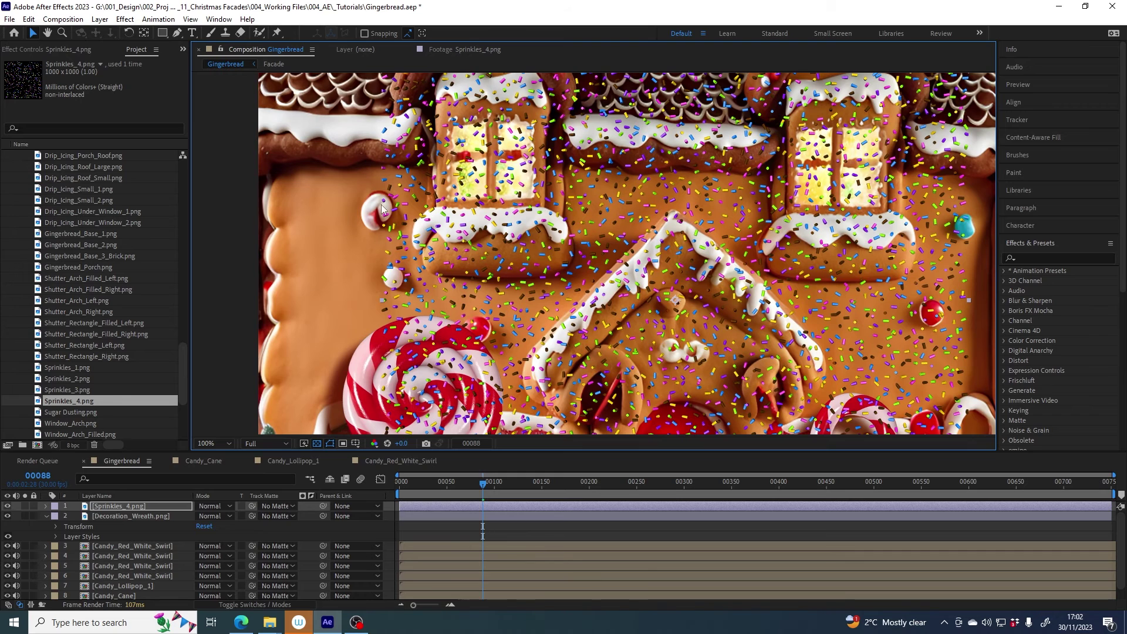
pyautogui.click(177, 35)
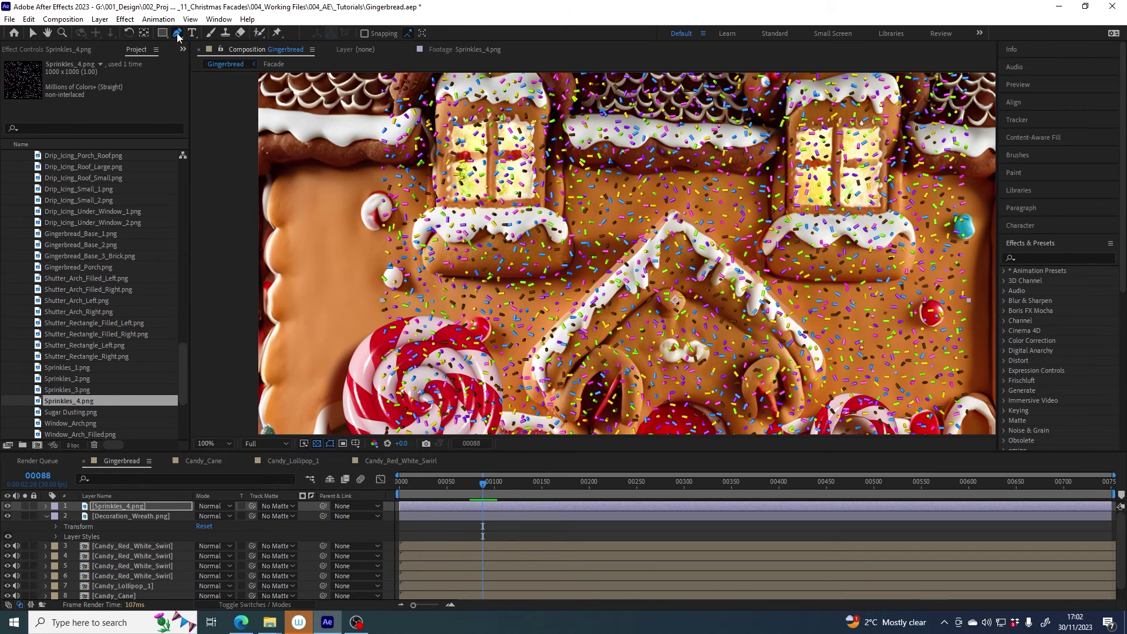
pyautogui.click(435, 210)
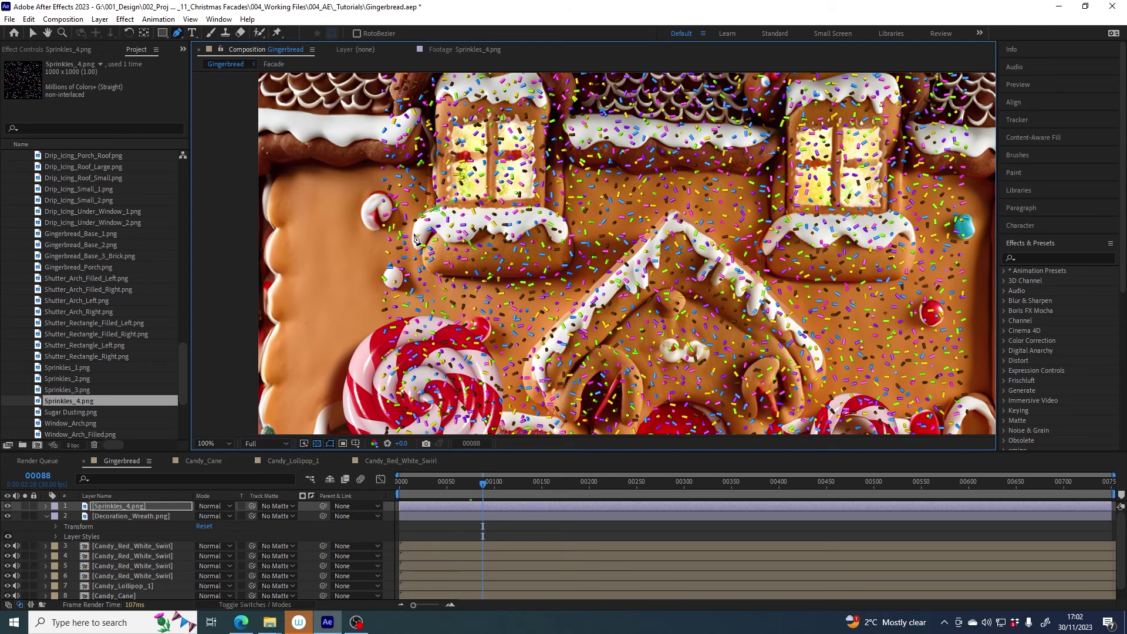
pyautogui.moveTo(414, 235); pyautogui.dragTo(414, 244)
pyautogui.click(470, 242)
pyautogui.click(508, 239)
pyautogui.click(544, 230)
pyautogui.moveTo(565, 215); pyautogui.dragTo(538, 208)
pyautogui.click(565, 242)
# Step: Draw a second closed mask around the icing of the next upper window sill
pyautogui.moveTo(454, 209); pyautogui.dragTo(402, 212)
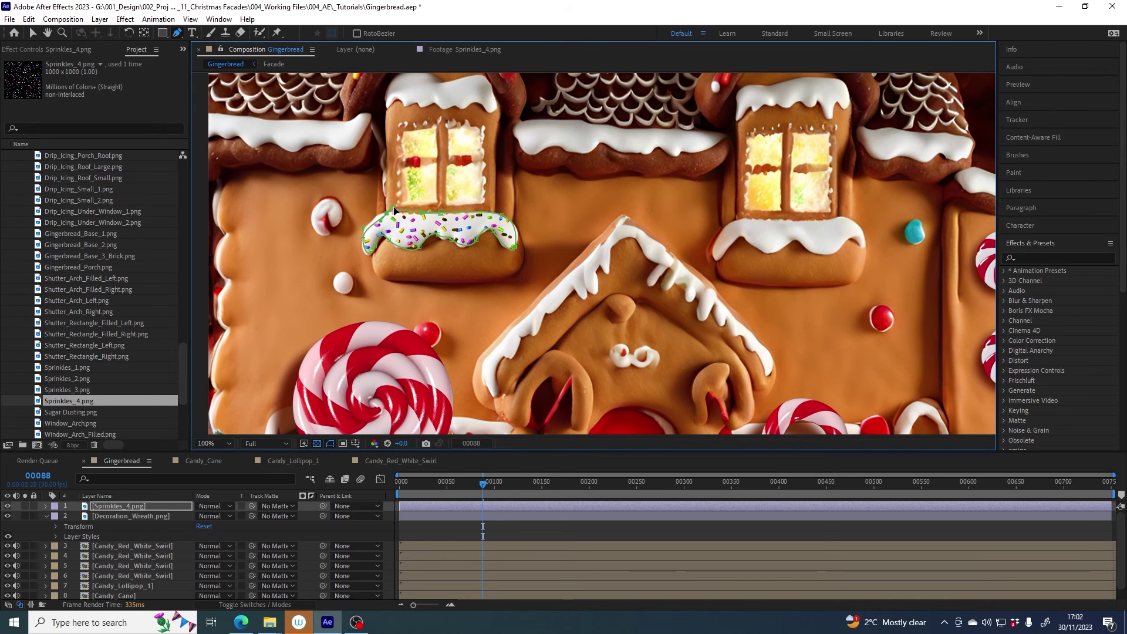
pyautogui.click(730, 224)
pyautogui.moveTo(717, 254); pyautogui.dragTo(740, 239)
pyautogui.click(755, 242)
pyautogui.click(787, 246)
pyautogui.click(809, 249)
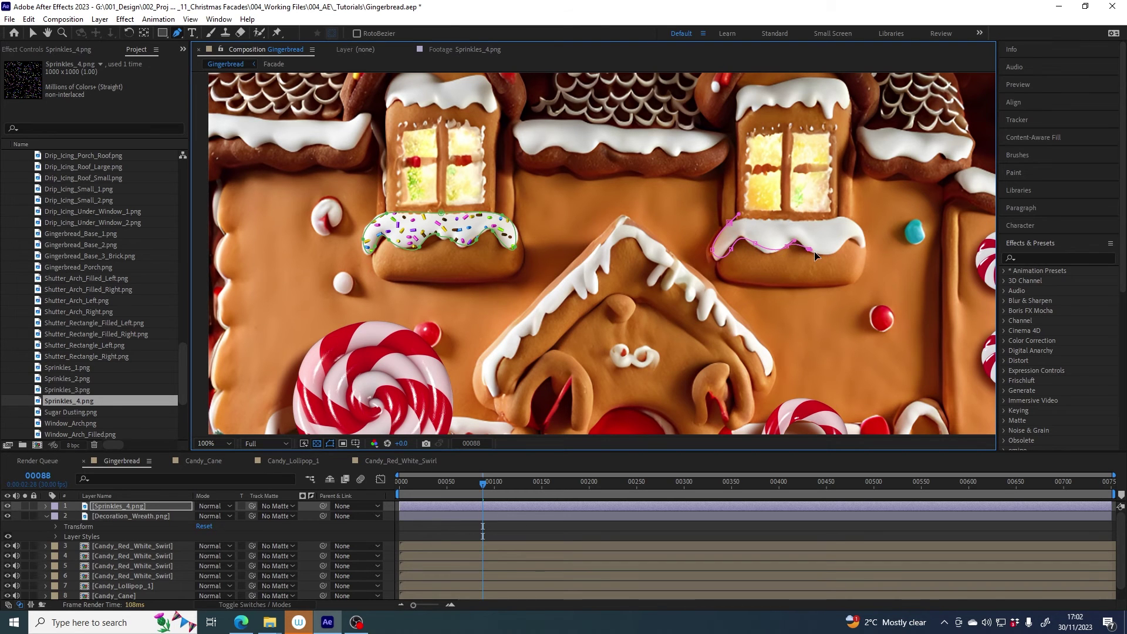
pyautogui.click(838, 247)
pyautogui.click(856, 239)
pyautogui.moveTo(854, 223); pyautogui.dragTo(840, 217)
pyautogui.click(807, 221)
pyautogui.click(790, 221)
pyautogui.click(764, 219)
pyautogui.click(732, 223)
# Step: Return to the Selection tool, deselect the layer, recentre the house and scrub to check the sprinkles
pyautogui.moveTo(820, 265); pyautogui.dragTo(755, 259)
pyautogui.scroll(-1, 755, 259)
pyautogui.scroll(-1, 543, 206)
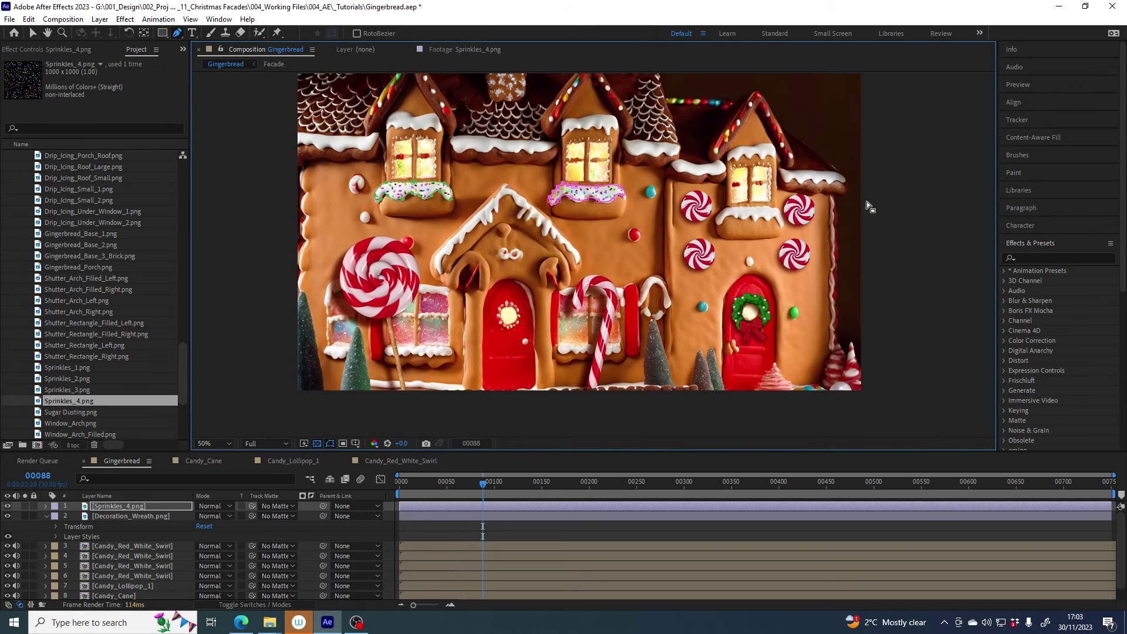
pyautogui.press('v')
pyautogui.click(628, 250)
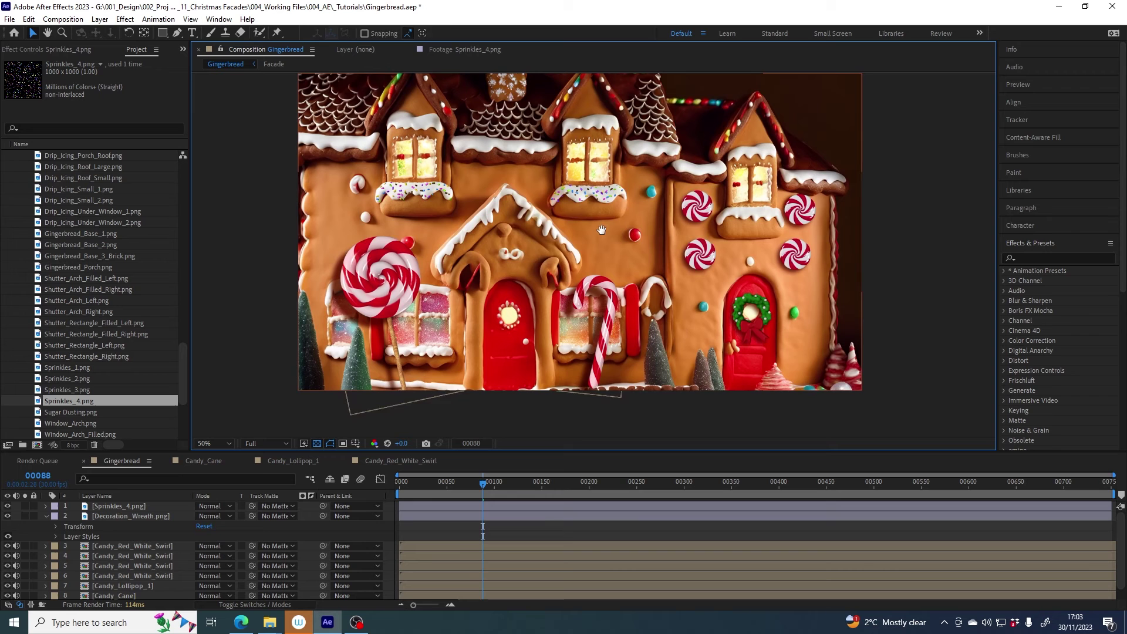
pyautogui.moveTo(616, 267); pyautogui.dragTo(654, 286)
pyautogui.moveTo(492, 478)
pyautogui.mouseDown()
pyautogui.moveTo(447, 484)
pyautogui.moveTo(508, 485)
pyautogui.mouseUp()
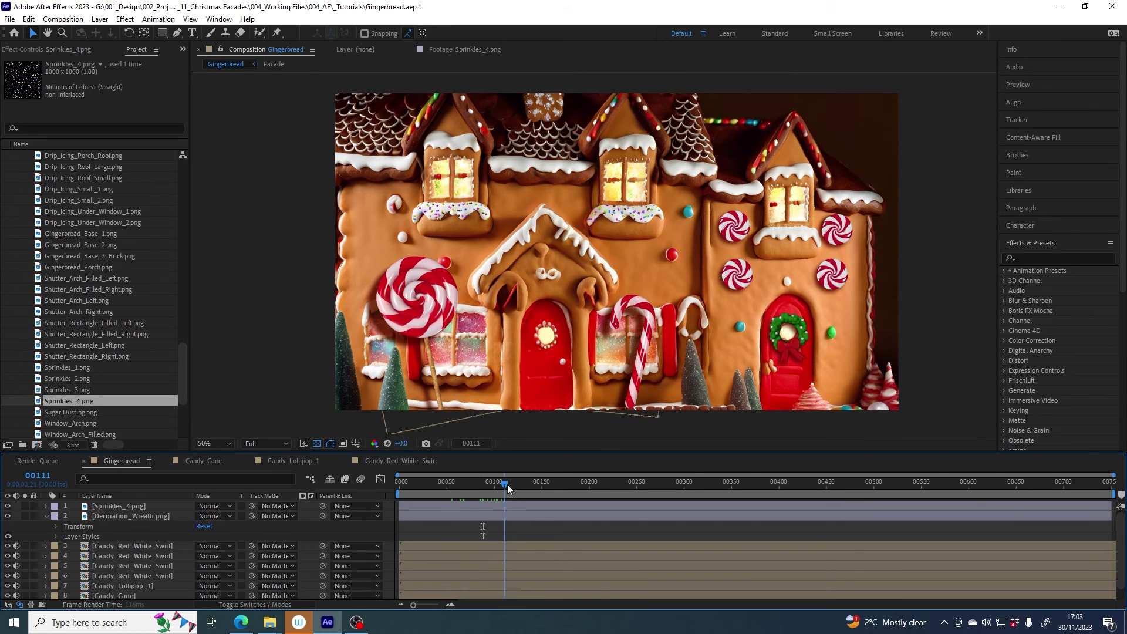
# Step: Delete the old Gingerbread_Man comp from the Gingerbread Man project folder
pyautogui.scroll(-2, 75, 363)
pyautogui.scroll(-3, 75, 364)
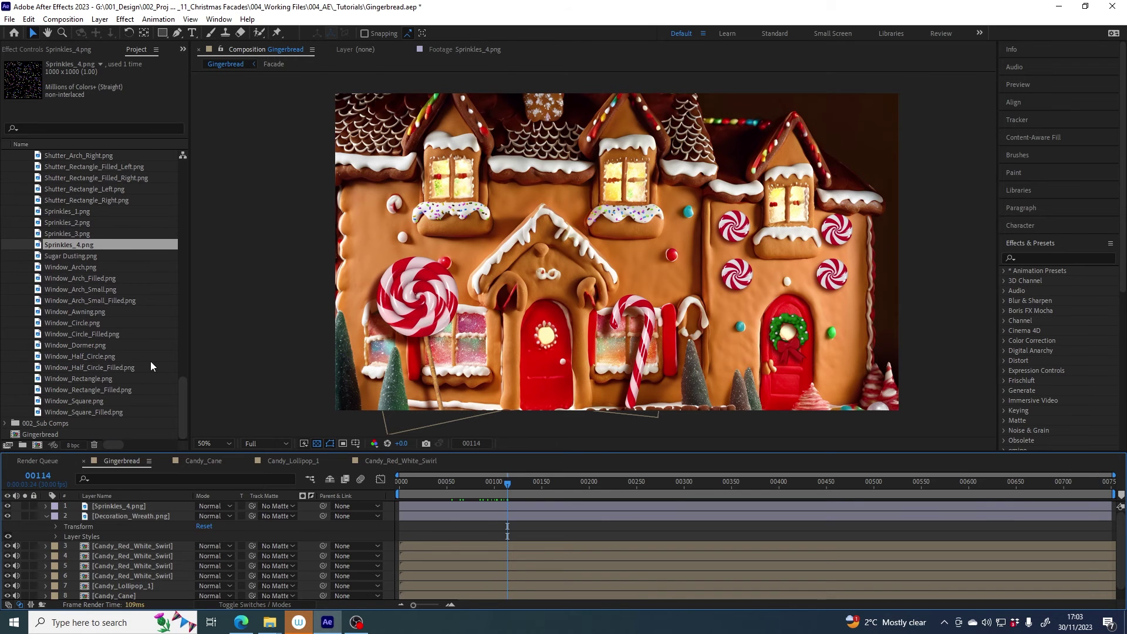
pyautogui.scroll(15, 92, 358)
pyautogui.scroll(10, 91, 358)
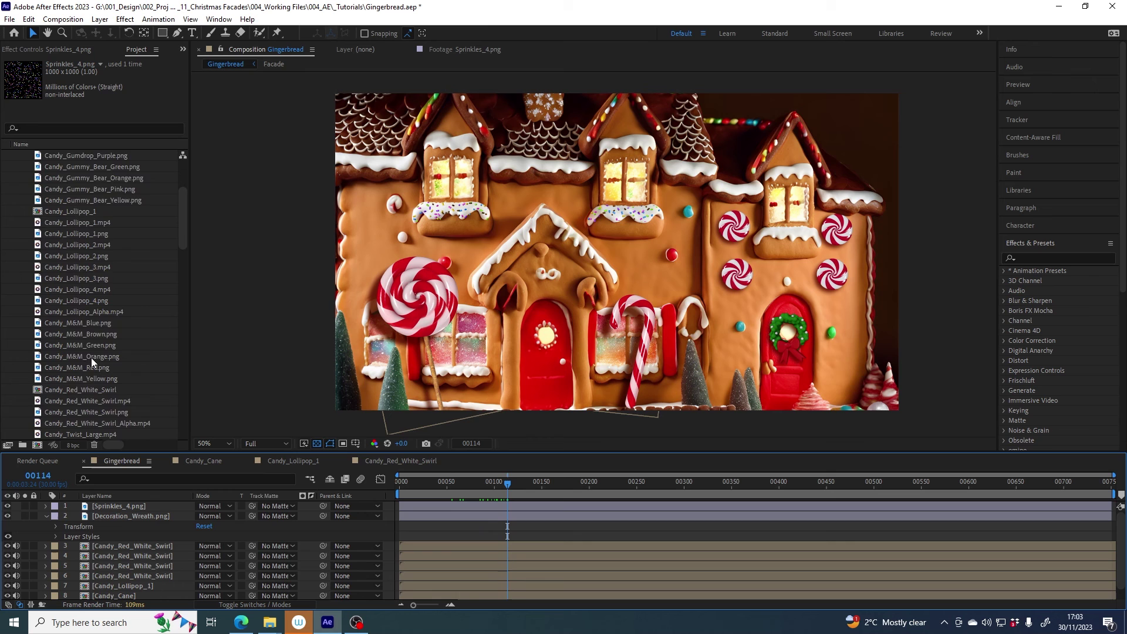
pyautogui.click(18, 189)
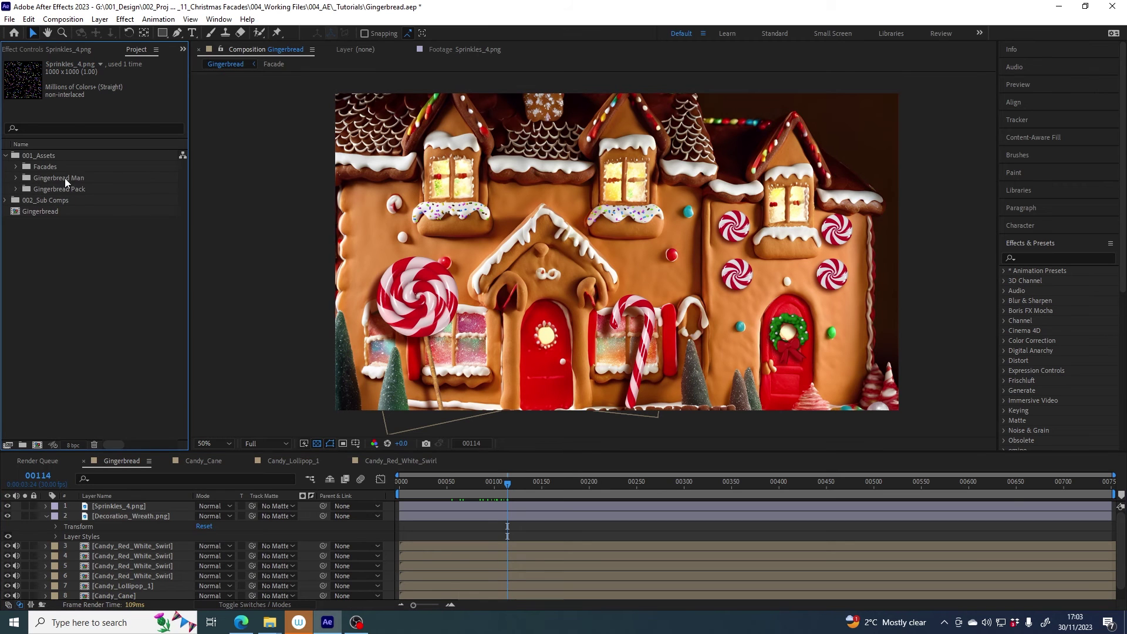
pyautogui.click(65, 178)
pyautogui.click(16, 178)
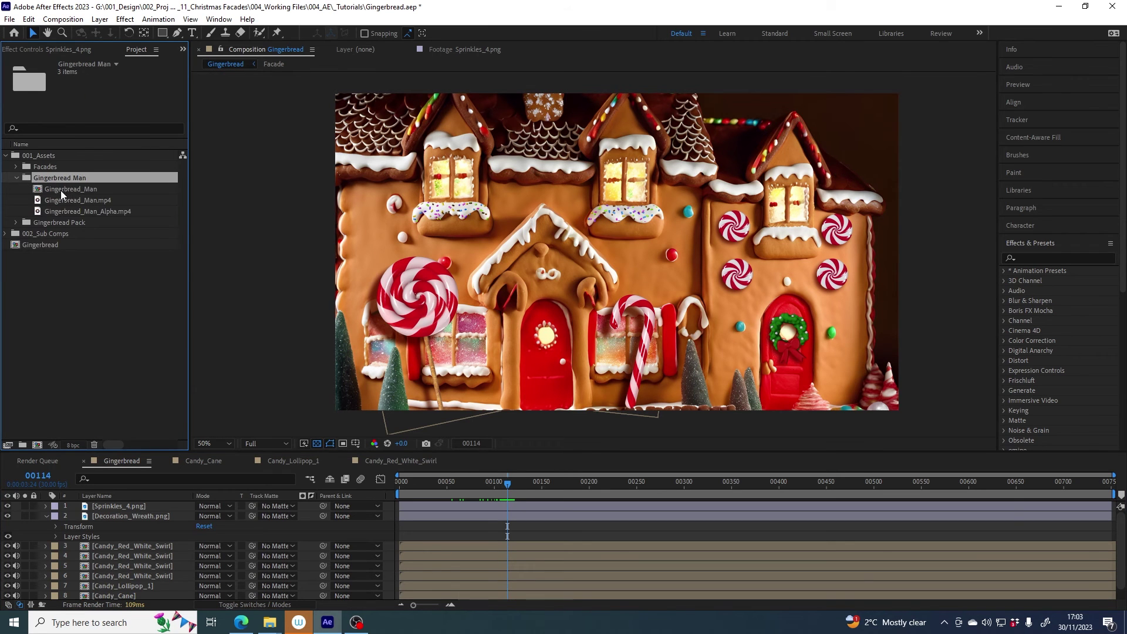
pyautogui.click(58, 189)
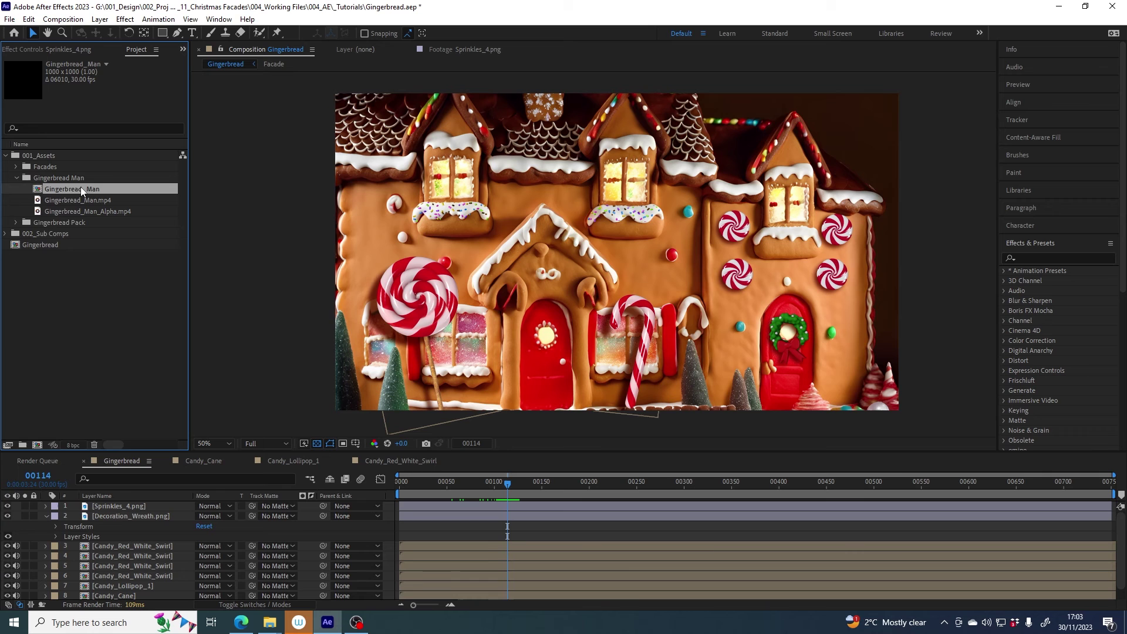
pyautogui.click(94, 445)
pyautogui.click(599, 325)
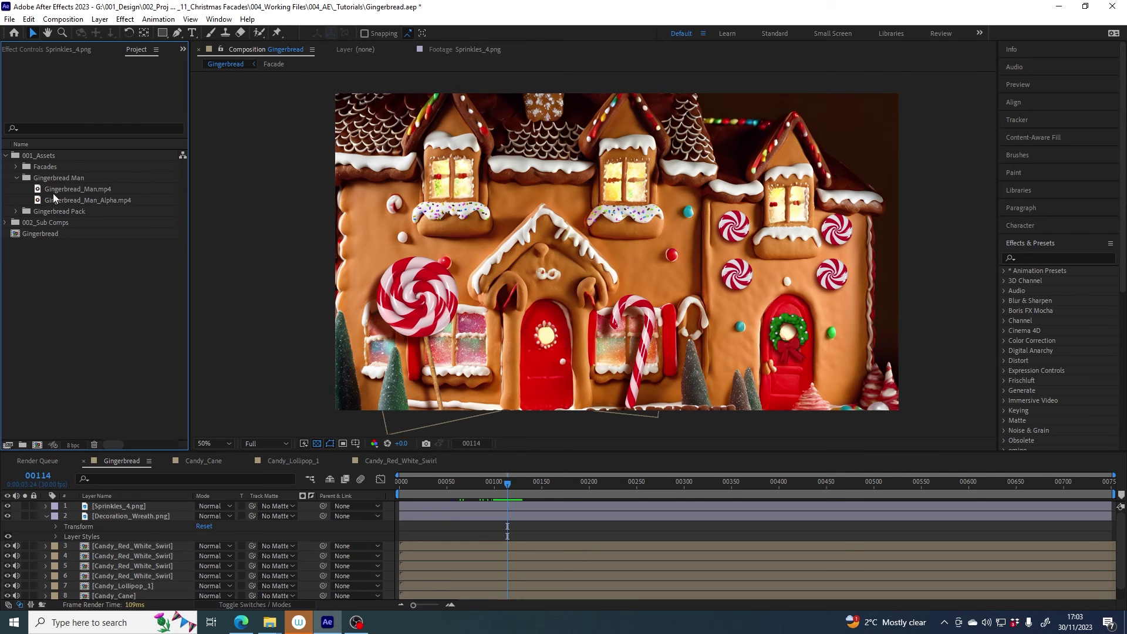
# Step: Preview Gingerbread_Man.mp4 and create a new composition from it
pyautogui.doubleClick(79, 189)
pyautogui.moveTo(411, 421); pyautogui.dragTo(529, 419)
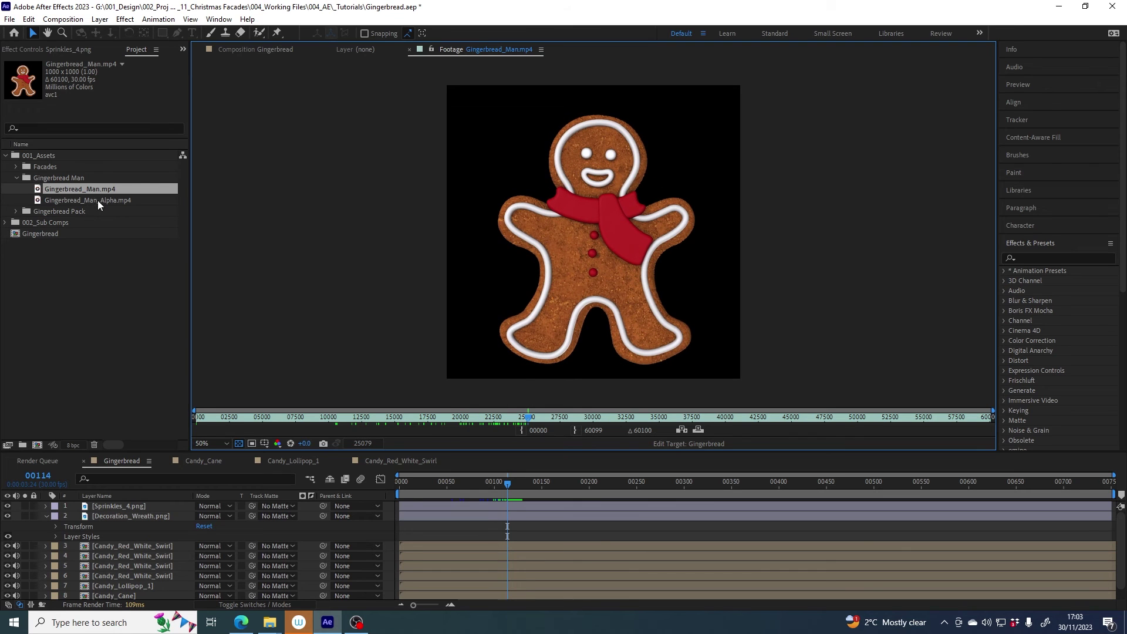
pyautogui.click(121, 202)
pyautogui.click(88, 188)
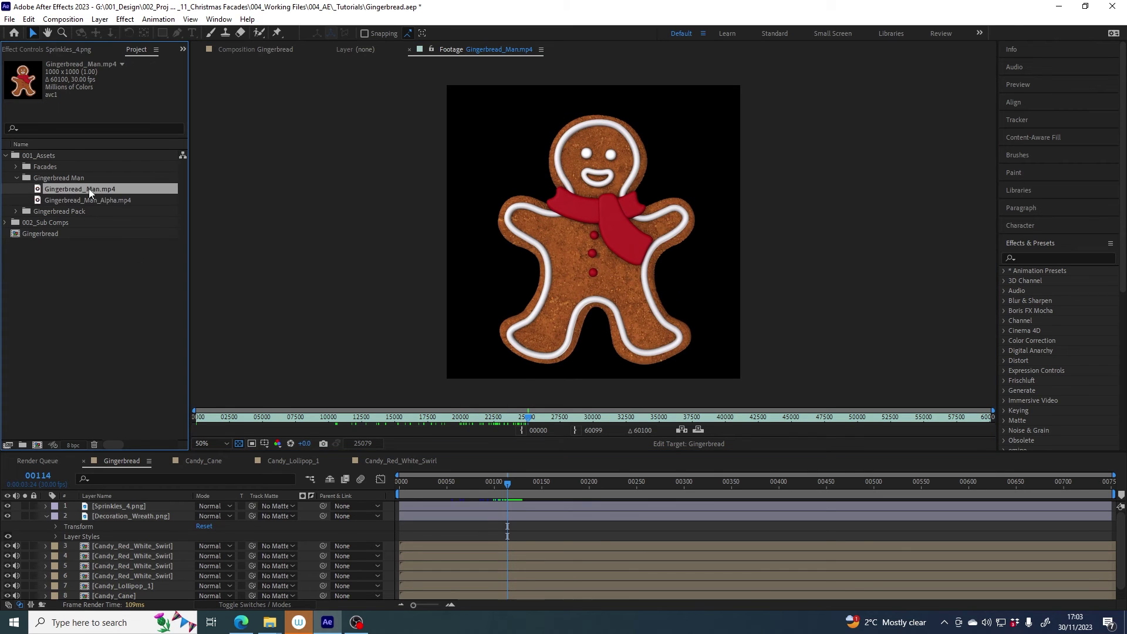
pyautogui.press('Return')
pyautogui.moveTo(85, 189); pyautogui.dragTo(39, 446)
# Step: Add the alpha video above the gingerbread layer and set it as the Track Matte
pyautogui.click(547, 484)
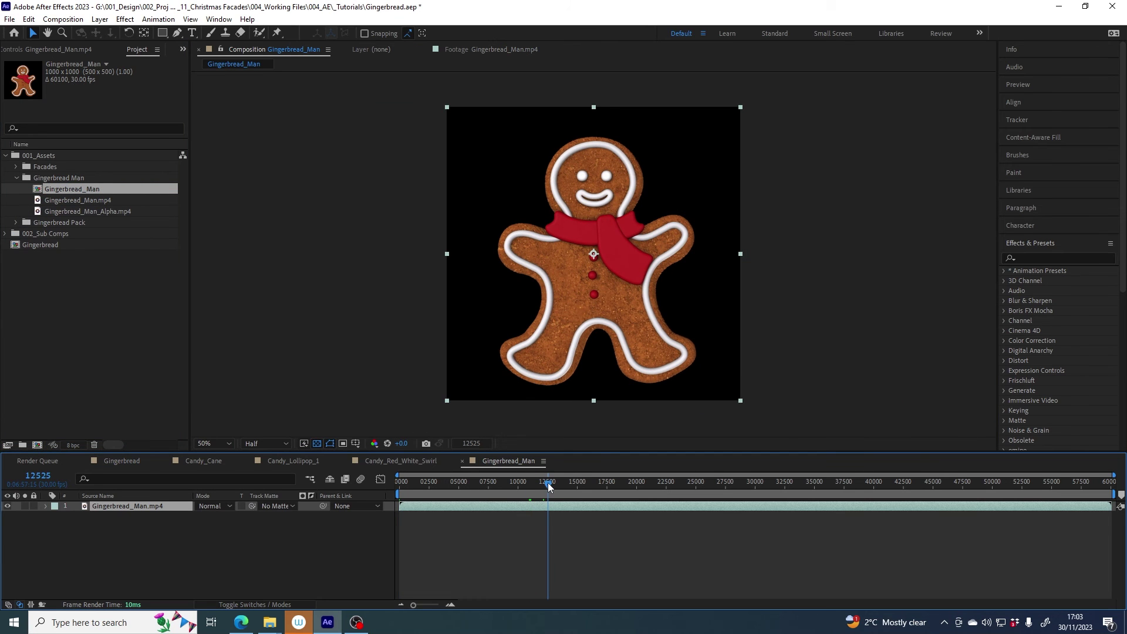
pyautogui.moveTo(100, 215); pyautogui.dragTo(133, 502)
pyautogui.click(271, 519)
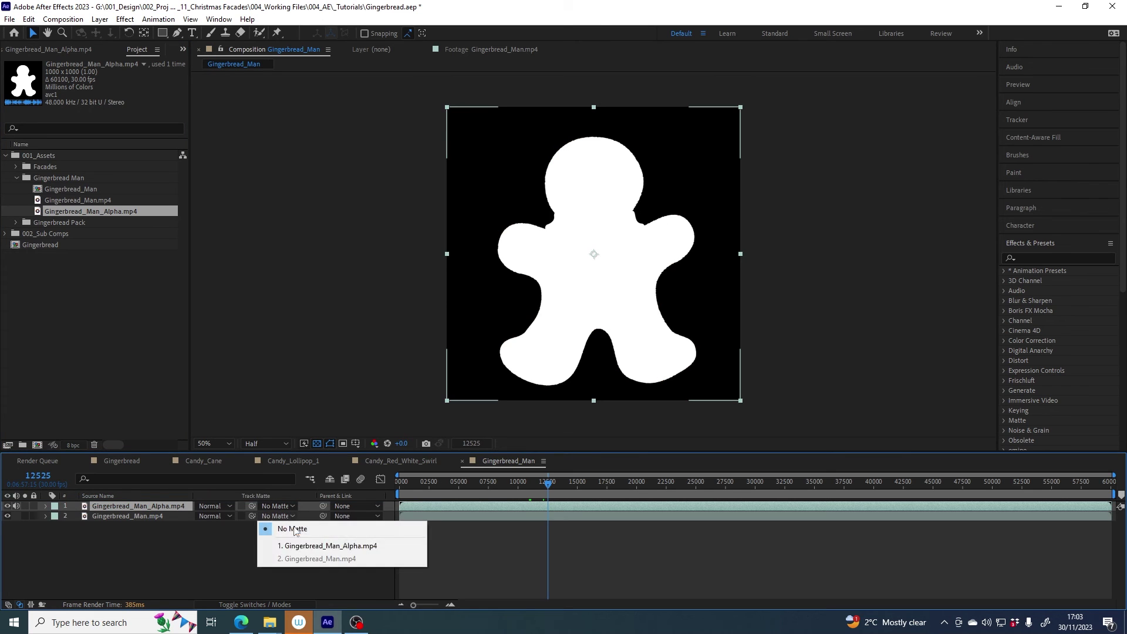
pyautogui.click(324, 546)
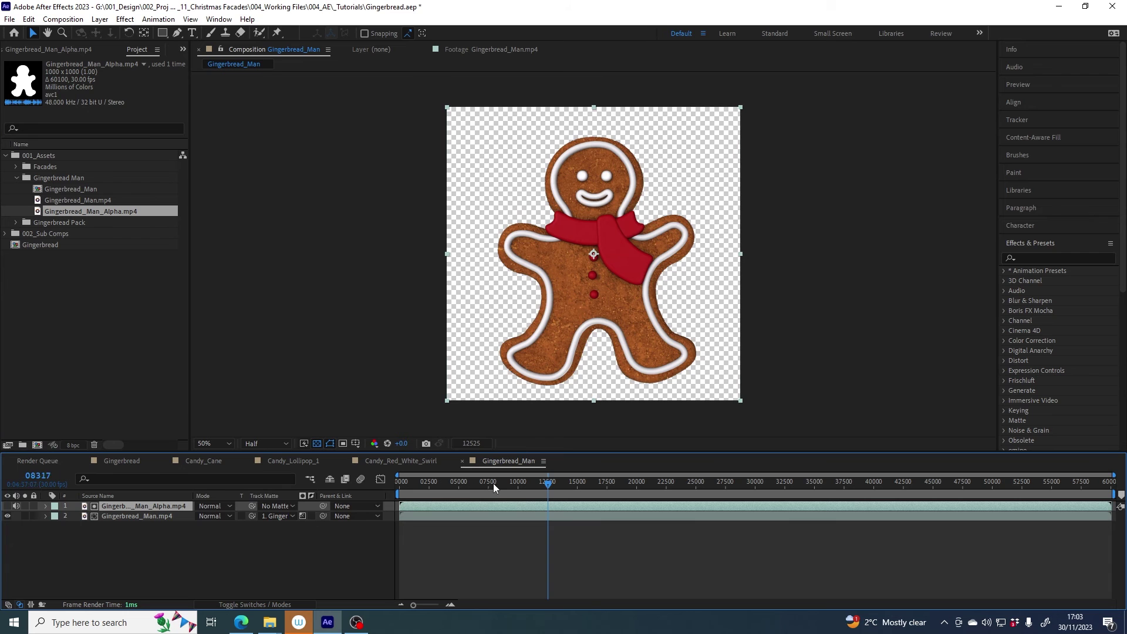
pyautogui.moveTo(494, 484); pyautogui.dragTo(519, 483)
# Step: Place the Gingerbread_Man comp in the Gingerbread comp, scaled down before the central gabled doorway
pyautogui.click(120, 461)
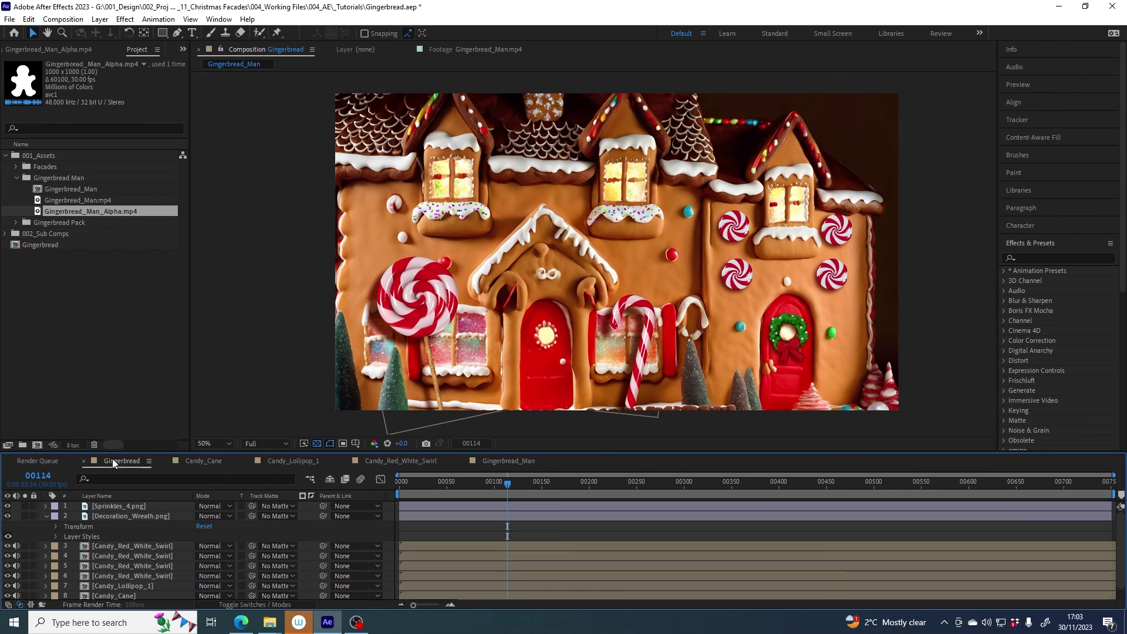
pyautogui.moveTo(71, 189); pyautogui.dragTo(103, 506)
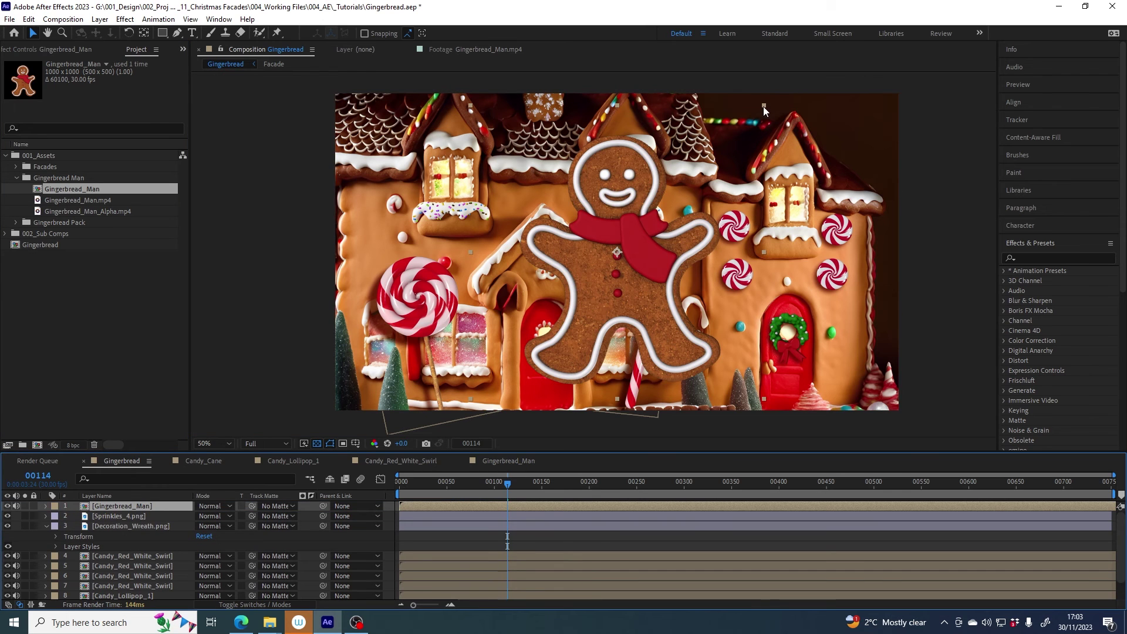
pyautogui.moveTo(763, 107); pyautogui.dragTo(694, 190)
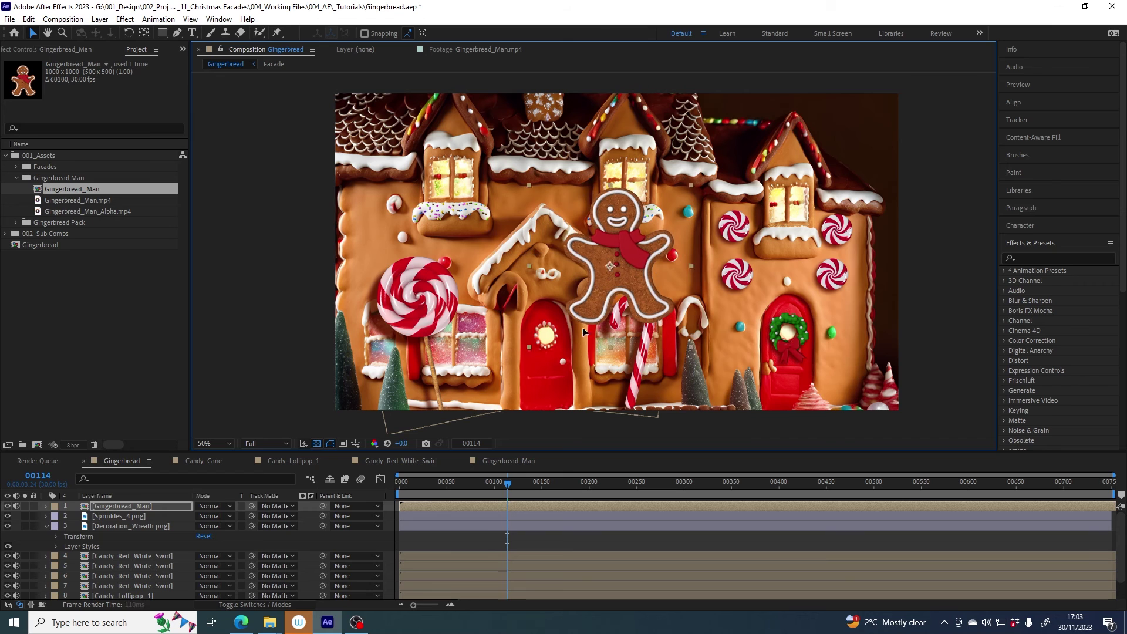
pyautogui.moveTo(583, 332); pyautogui.dragTo(538, 365)
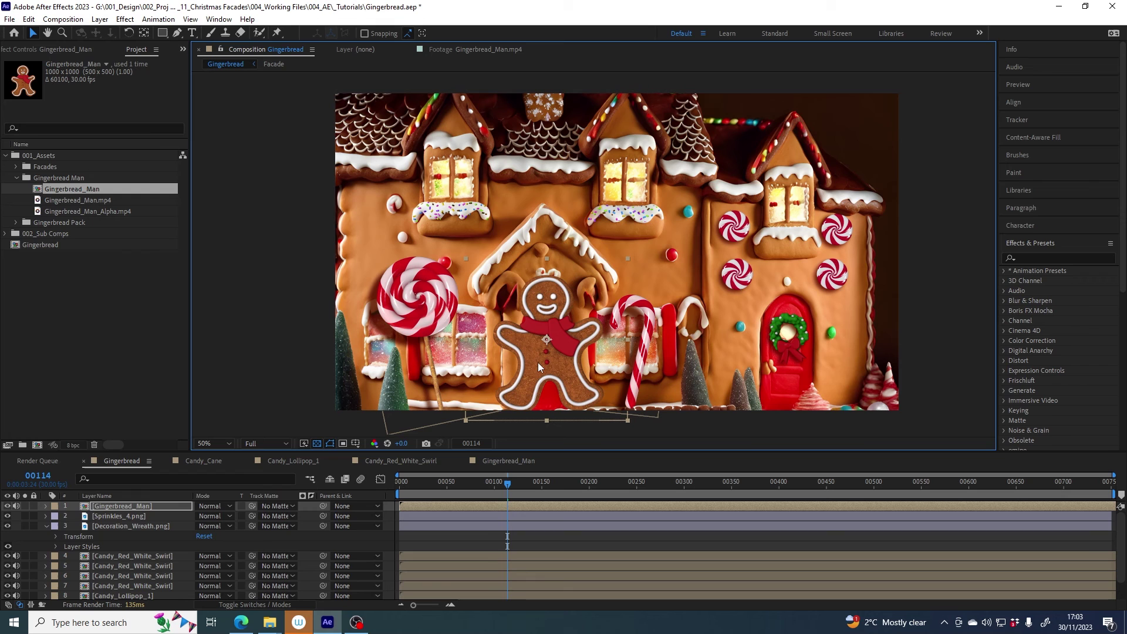
pyautogui.click(46, 526)
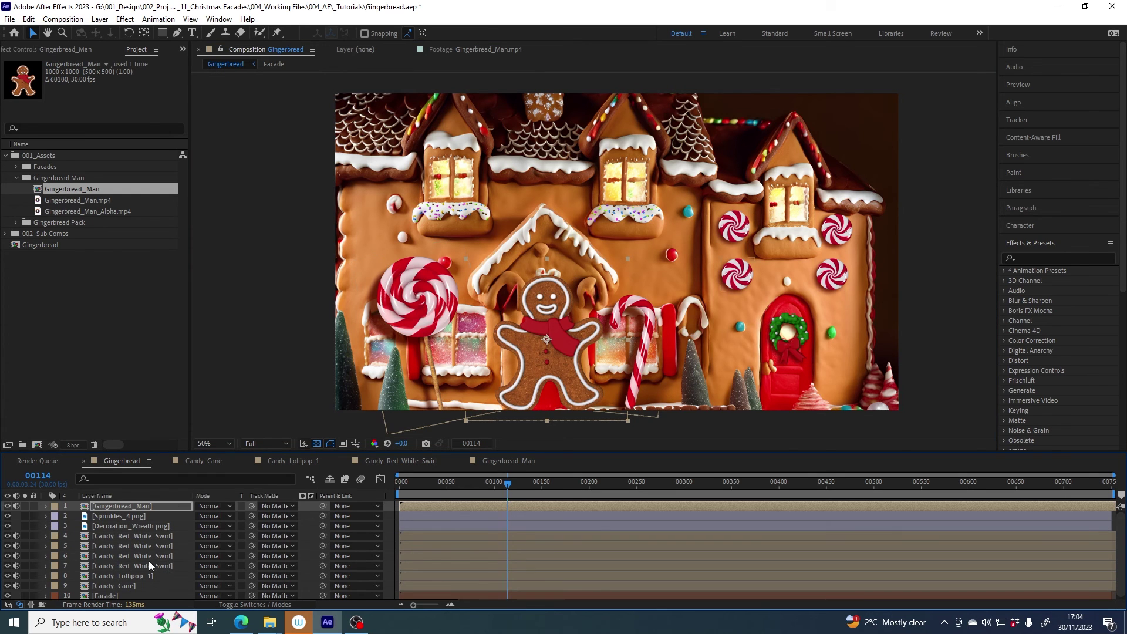
# Step: Copy Candy_Lollipop_1's Drop Shadow style and paste it onto the Gingerbread_Man layer
pyautogui.click(45, 575)
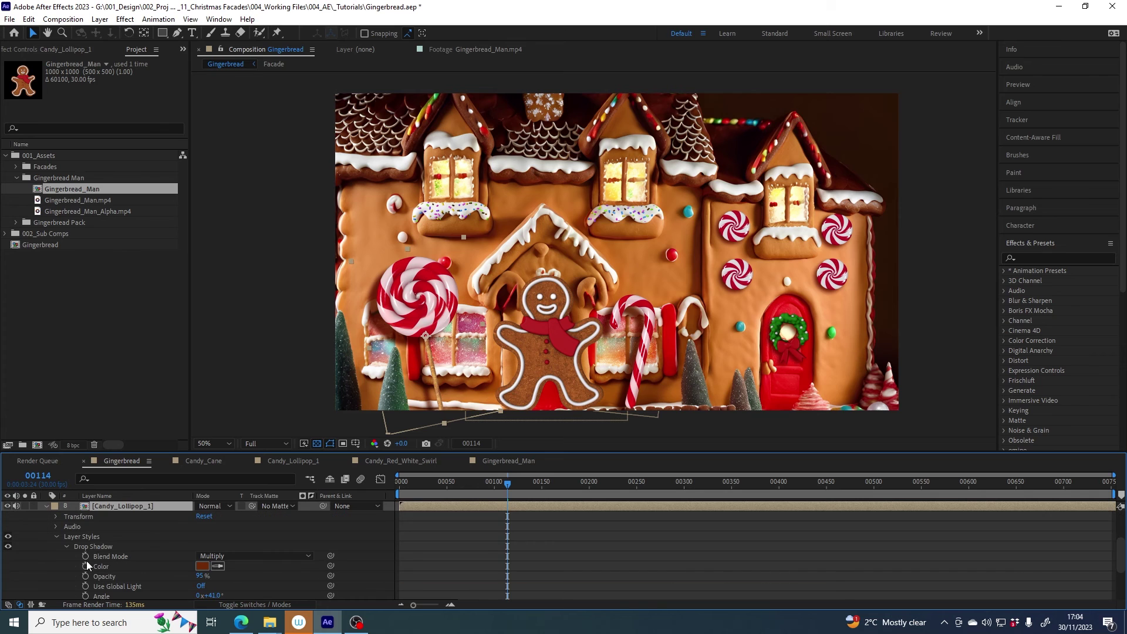
pyautogui.click(83, 546)
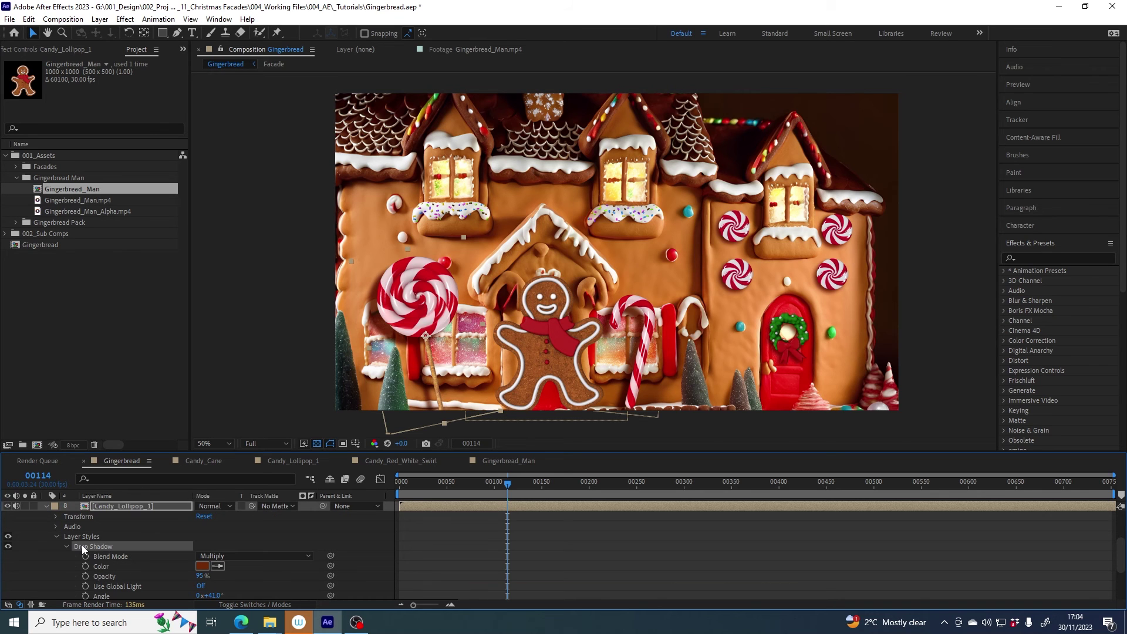
pyautogui.click(45, 506)
pyautogui.click(125, 509)
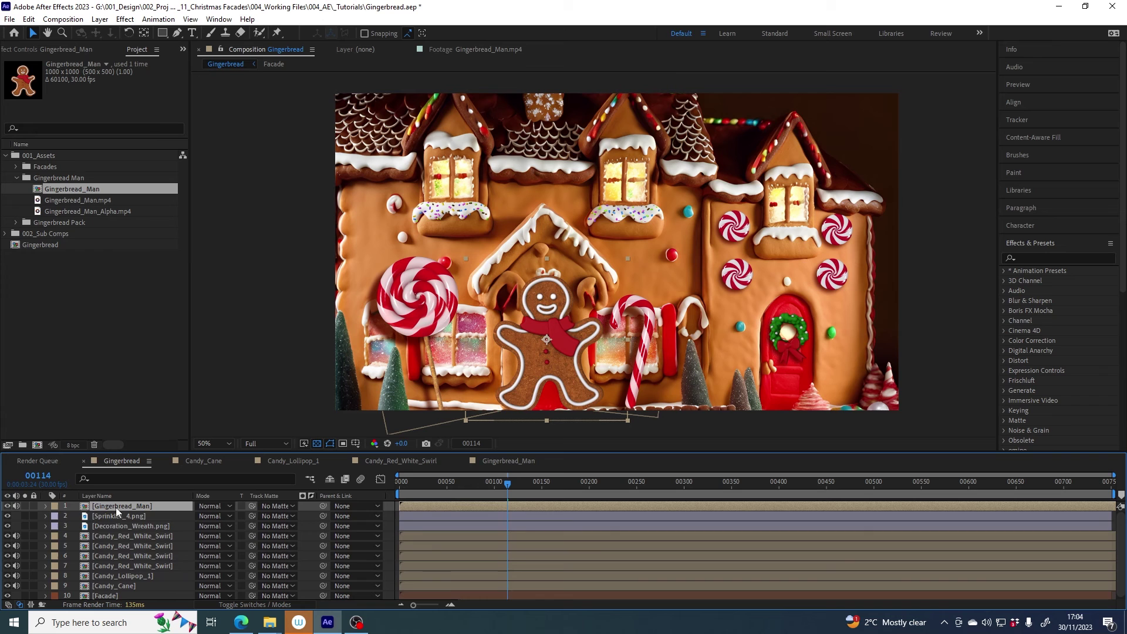
pyautogui.hotkey('ctrl', 'Right')
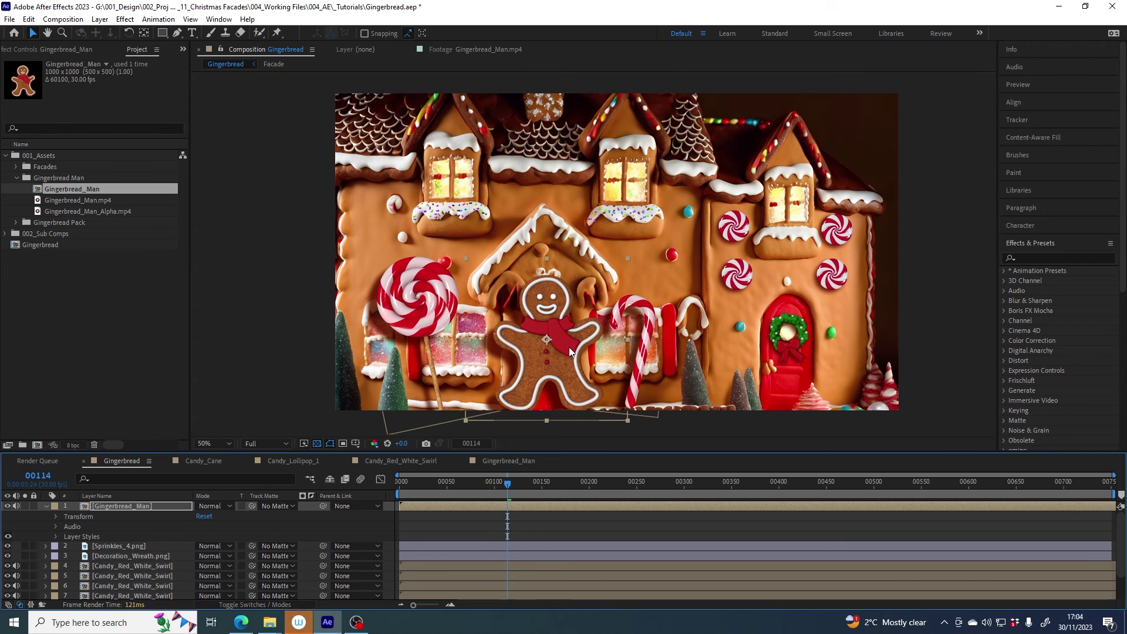
pyautogui.scroll(2, 569, 351)
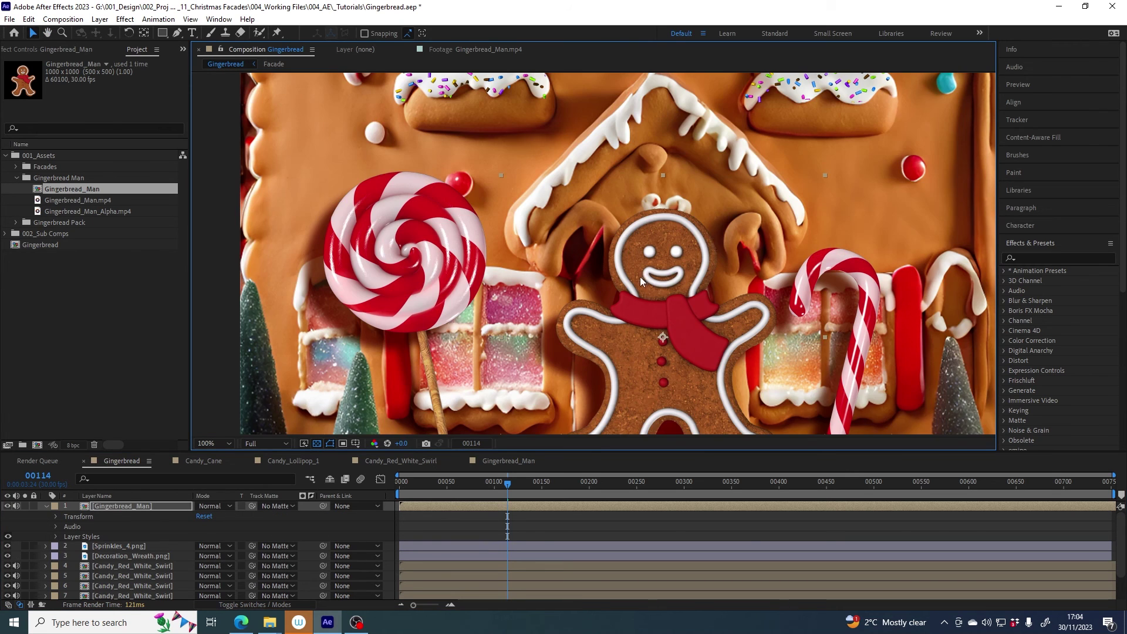
pyautogui.moveTo(641, 281); pyautogui.dragTo(576, 314)
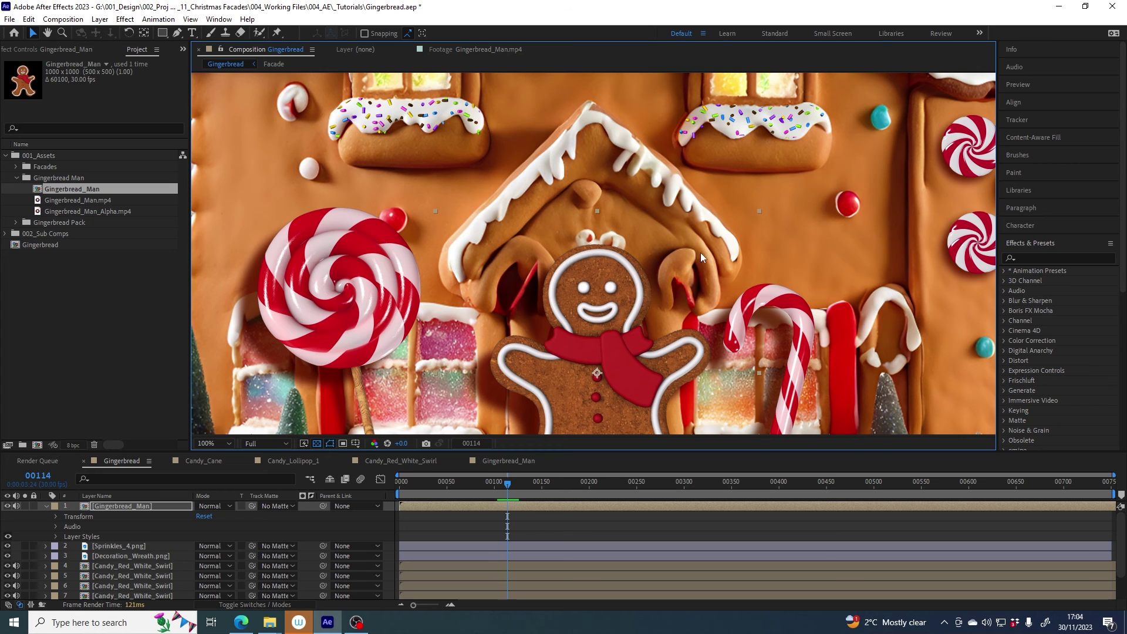
# Step: Search 'sat' in Effects & Presets and drop Hue/Saturation onto the Gingerbread_Man layer
pyautogui.click(46, 506)
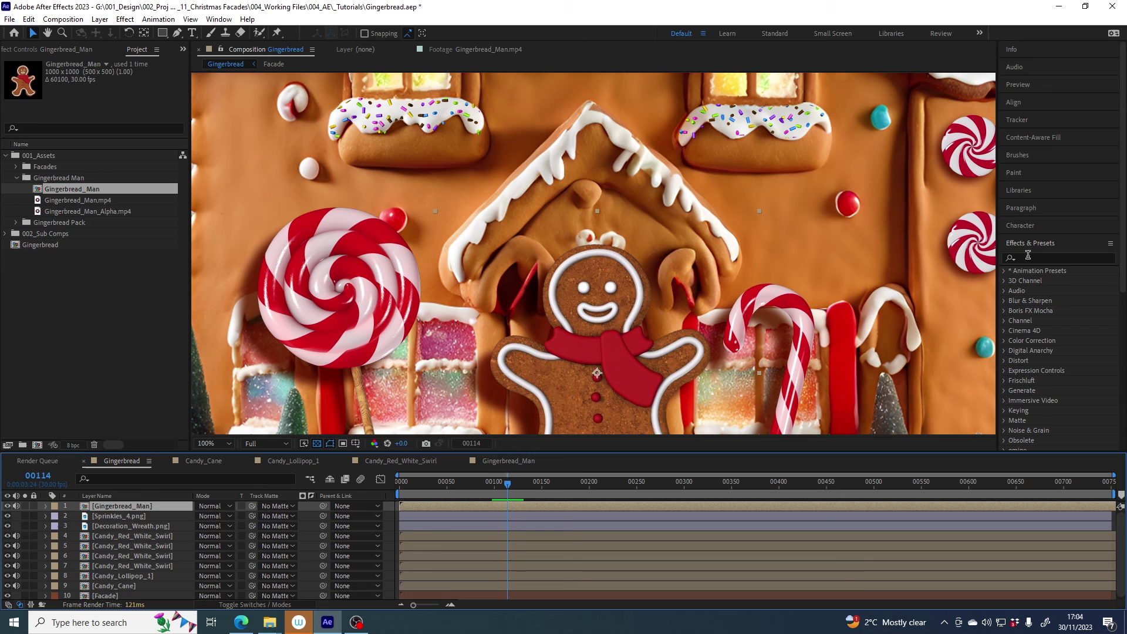
pyautogui.click(1078, 259)
pyautogui.write('s')
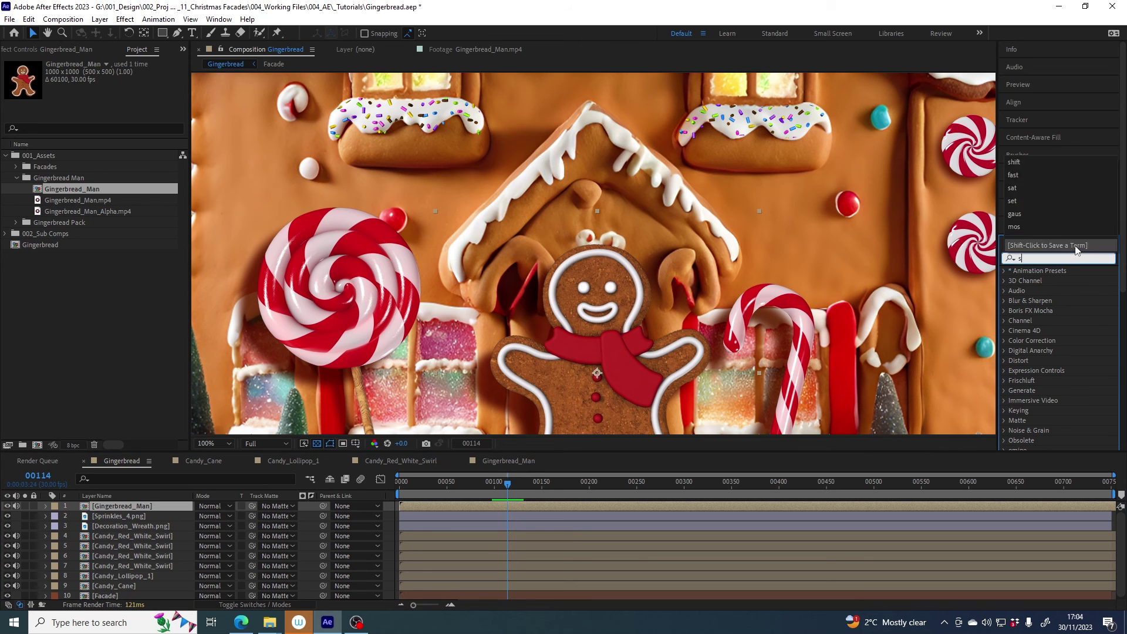
pyautogui.write('at')
pyautogui.click(1054, 321)
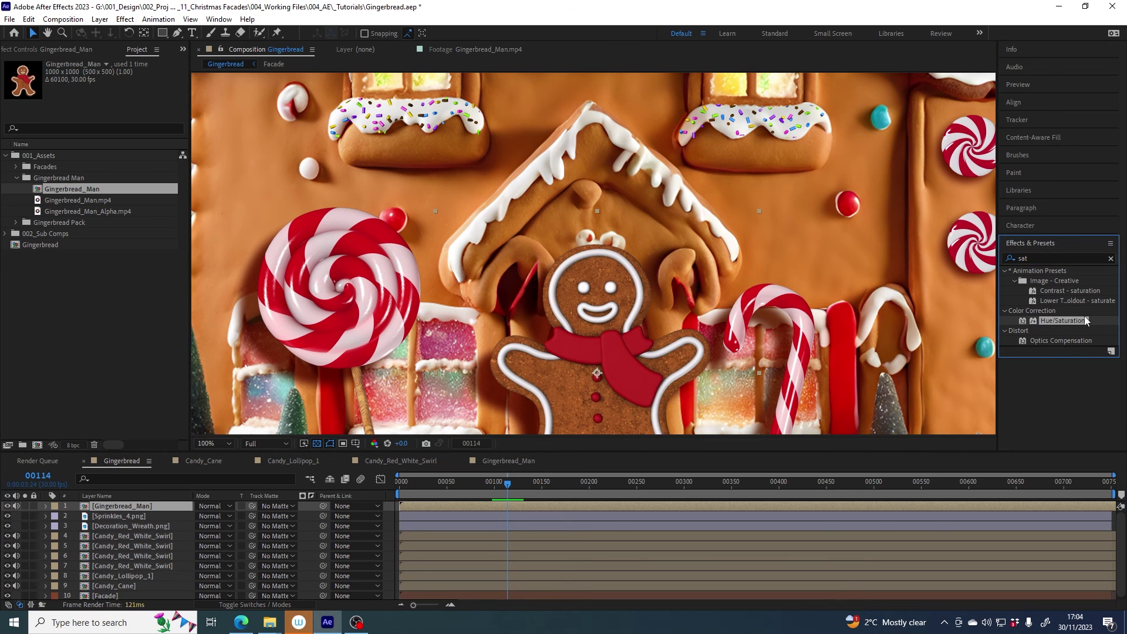
pyautogui.moveTo(1055, 321); pyautogui.dragTo(122, 506)
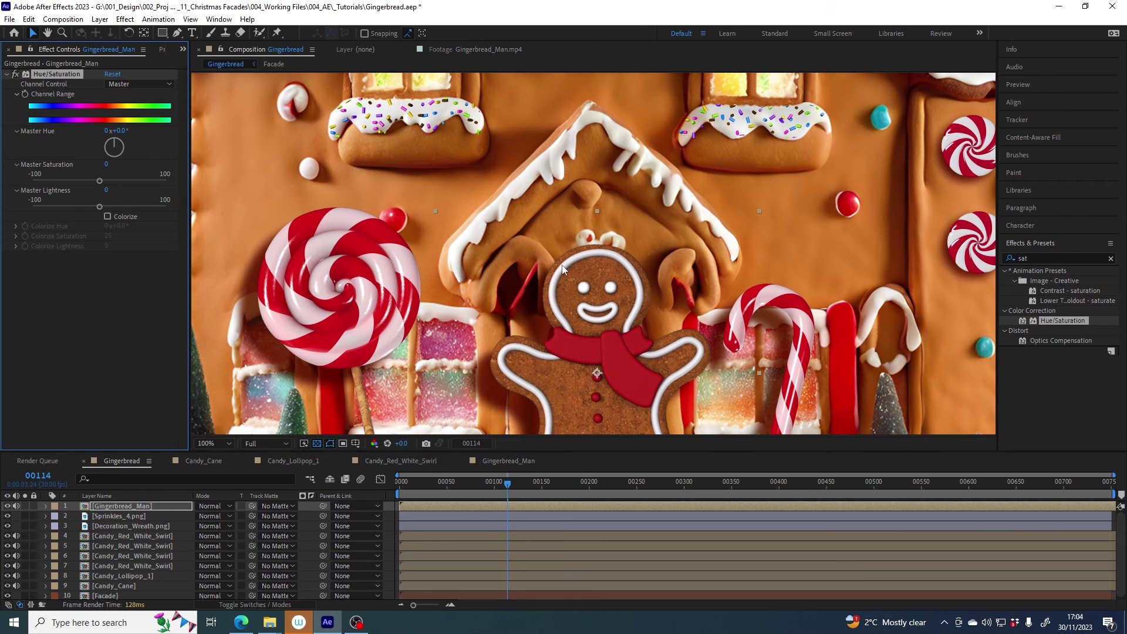
# Step: Set Hue/Saturation Master Hue to +7°, Master Saturation to 19 and Master Lightness to 3
pyautogui.scroll(2, 593, 276)
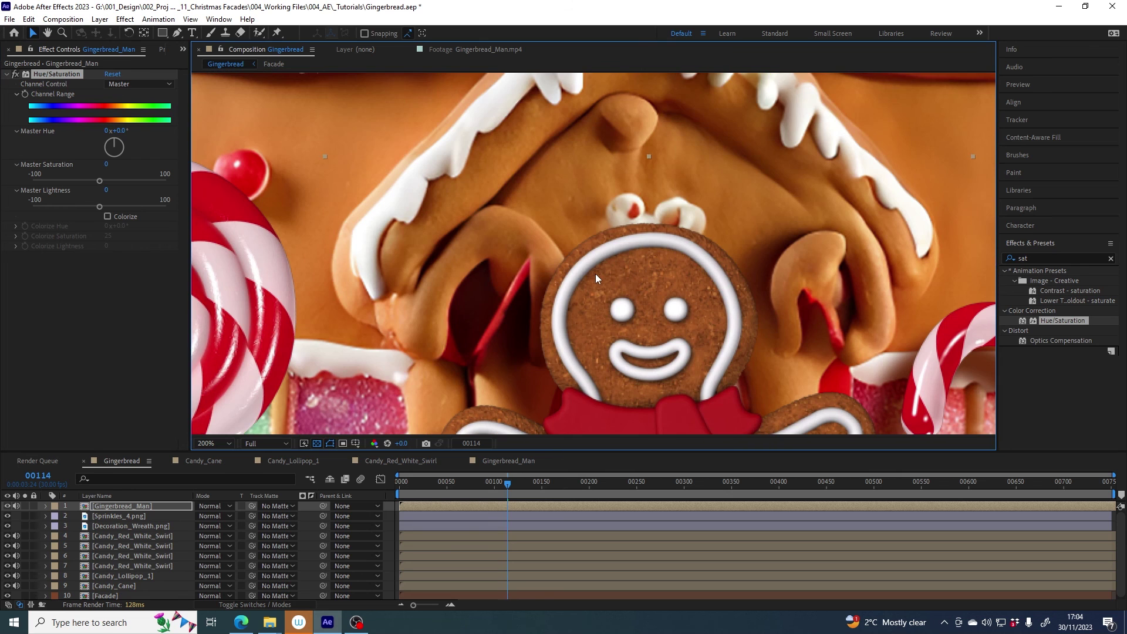
pyautogui.scroll(-1, 629, 287)
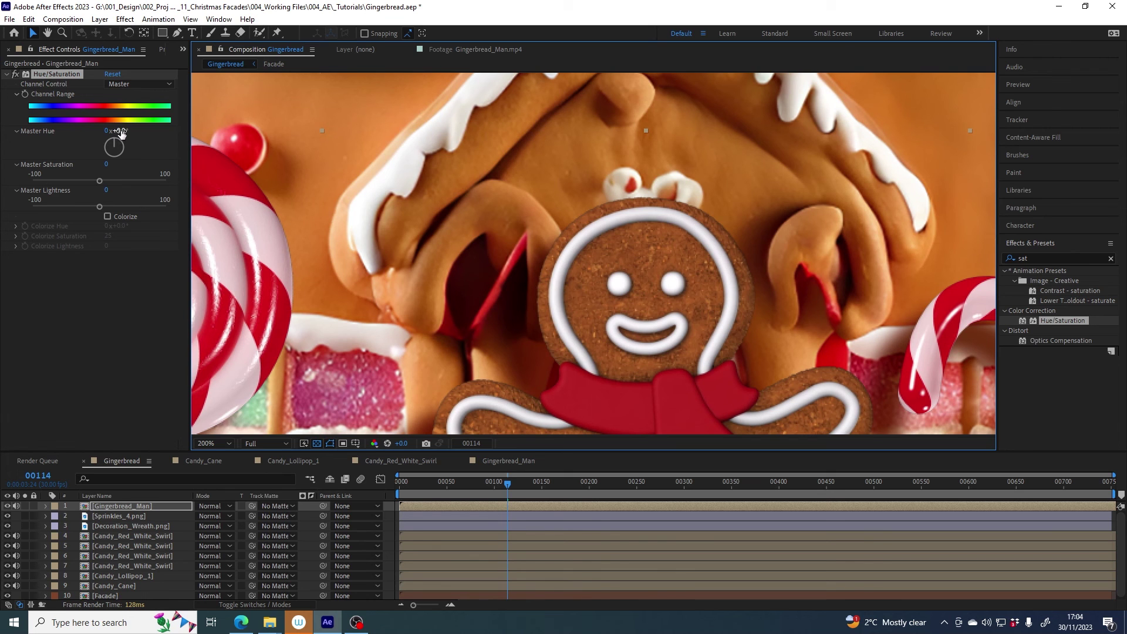
pyautogui.moveTo(121, 130); pyautogui.dragTo(123, 130)
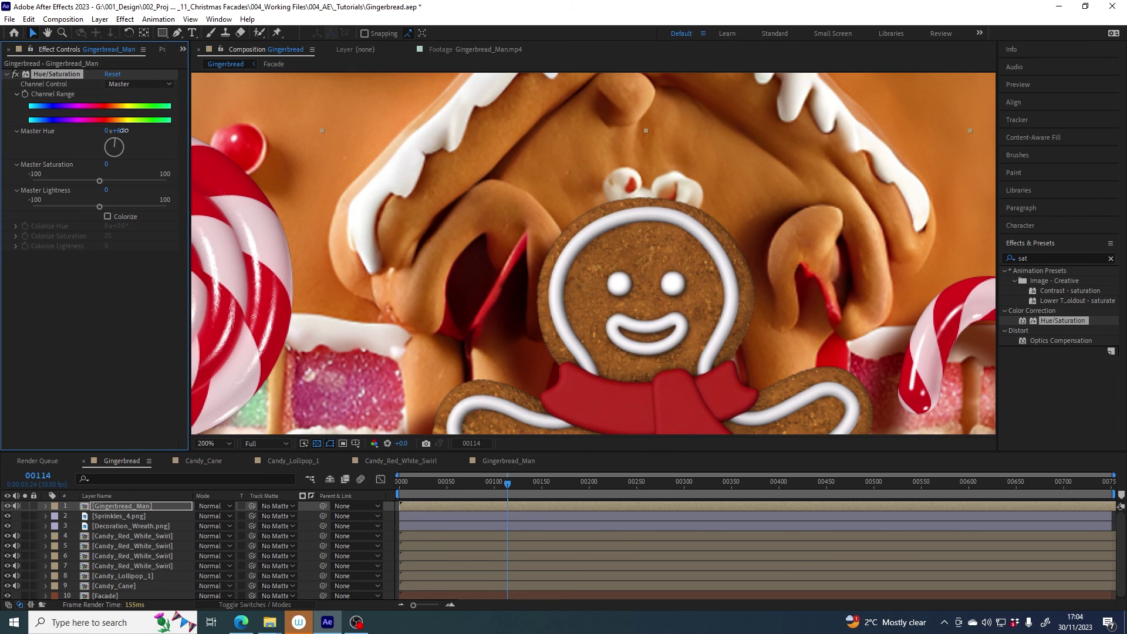
pyautogui.moveTo(123, 131)
pyautogui.mouseDown()
pyautogui.moveTo(170, 131)
pyautogui.moveTo(97, 136)
pyautogui.moveTo(125, 132)
pyautogui.mouseUp()
pyautogui.moveTo(105, 184); pyautogui.dragTo(102, 209)
pyautogui.moveTo(109, 165); pyautogui.dragTo(120, 130)
pyautogui.moveTo(116, 181); pyautogui.dragTo(111, 180)
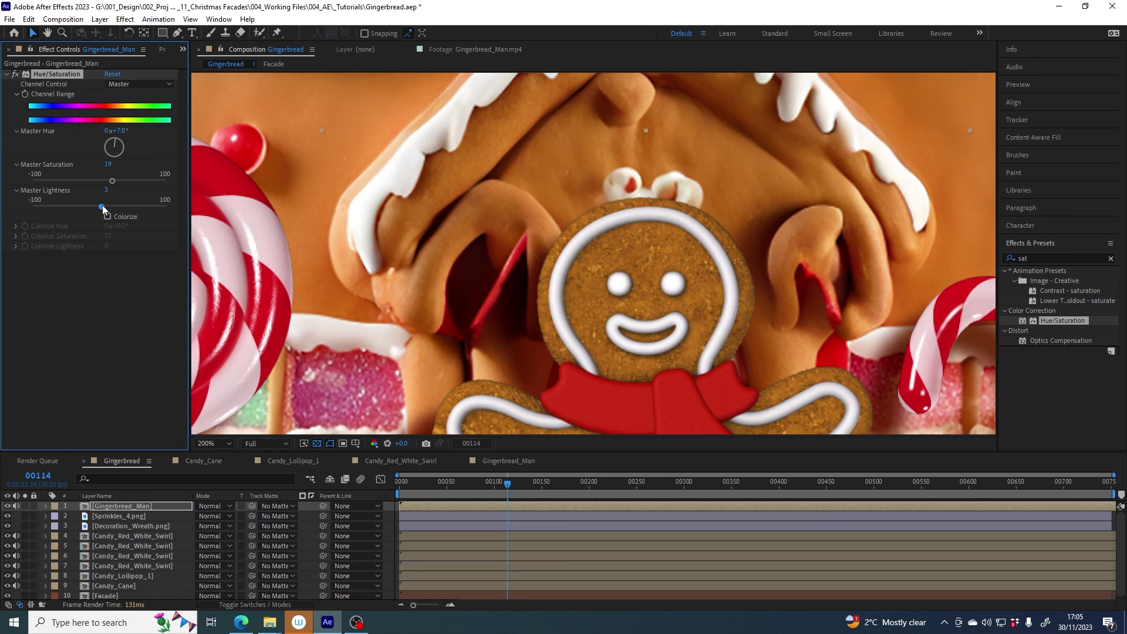
pyautogui.scroll(-4, 711, 344)
pyautogui.scroll(2, 613, 305)
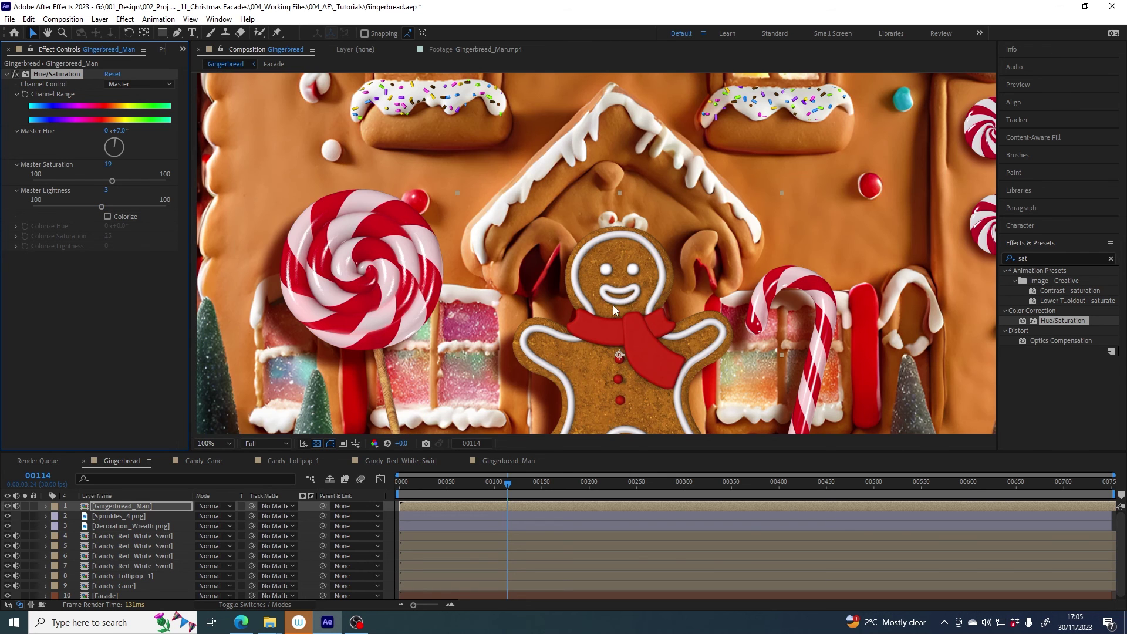
pyautogui.scroll(-2, 650, 266)
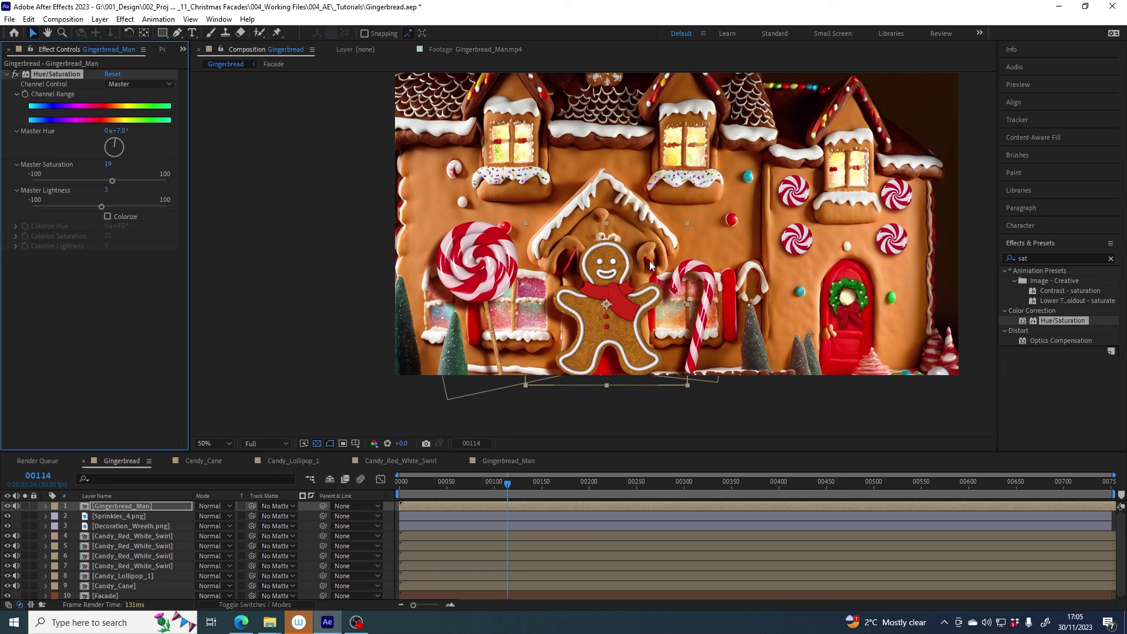
# Step: Toggle the Hue/Saturation effect off and on to compare, leaving it enabled
pyautogui.click(15, 76)
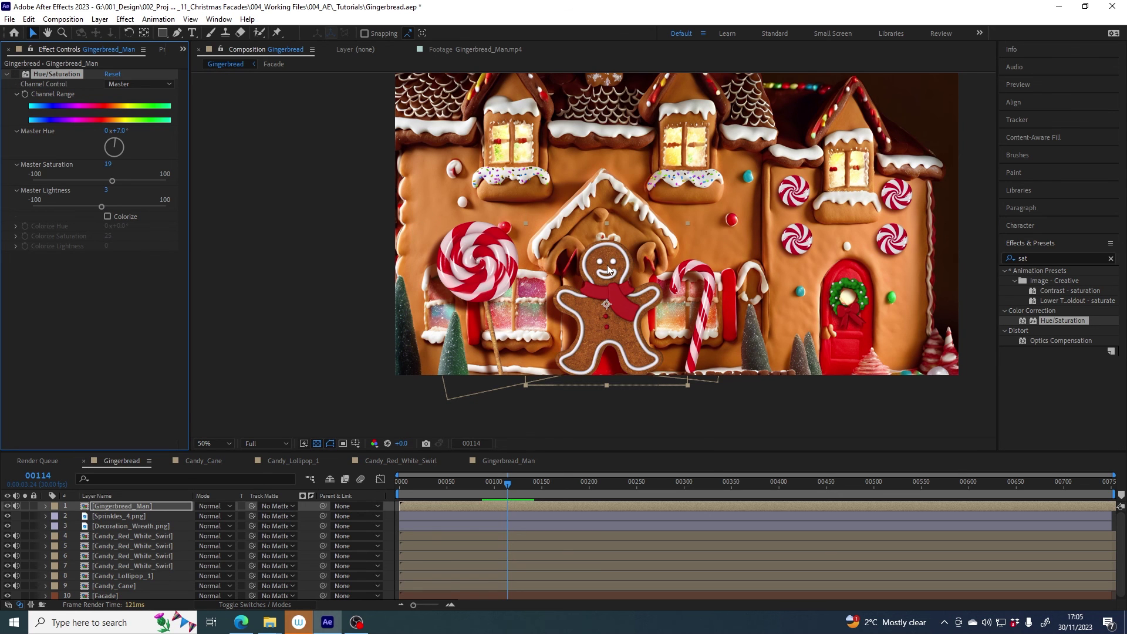
pyautogui.scroll(2, 608, 270)
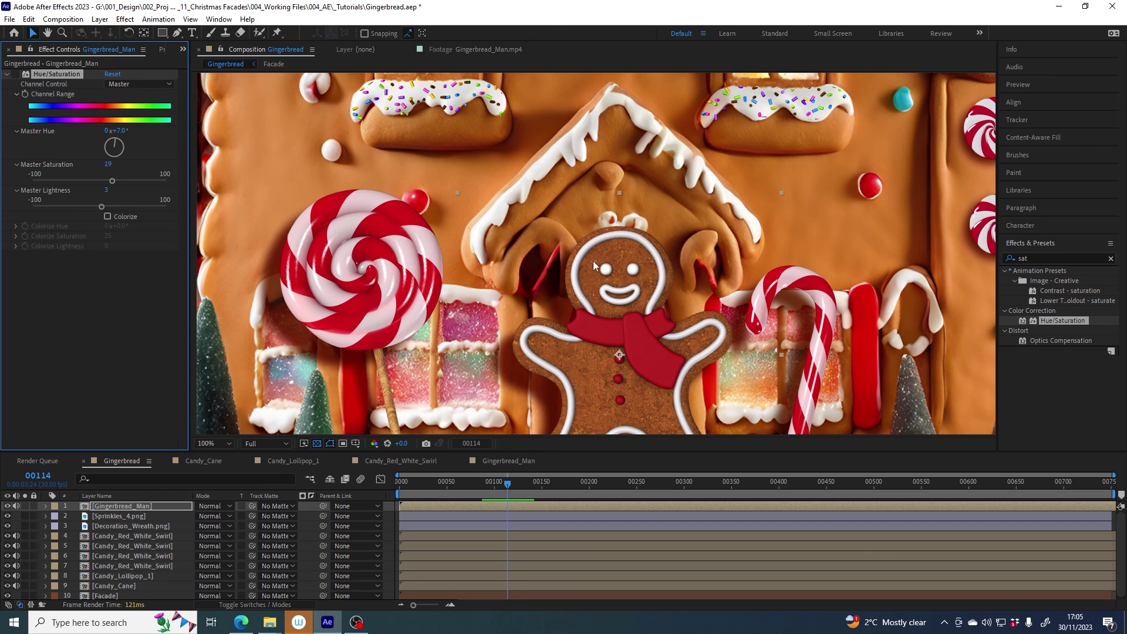
pyautogui.click(15, 75)
pyautogui.click(16, 75)
pyautogui.click(16, 75)
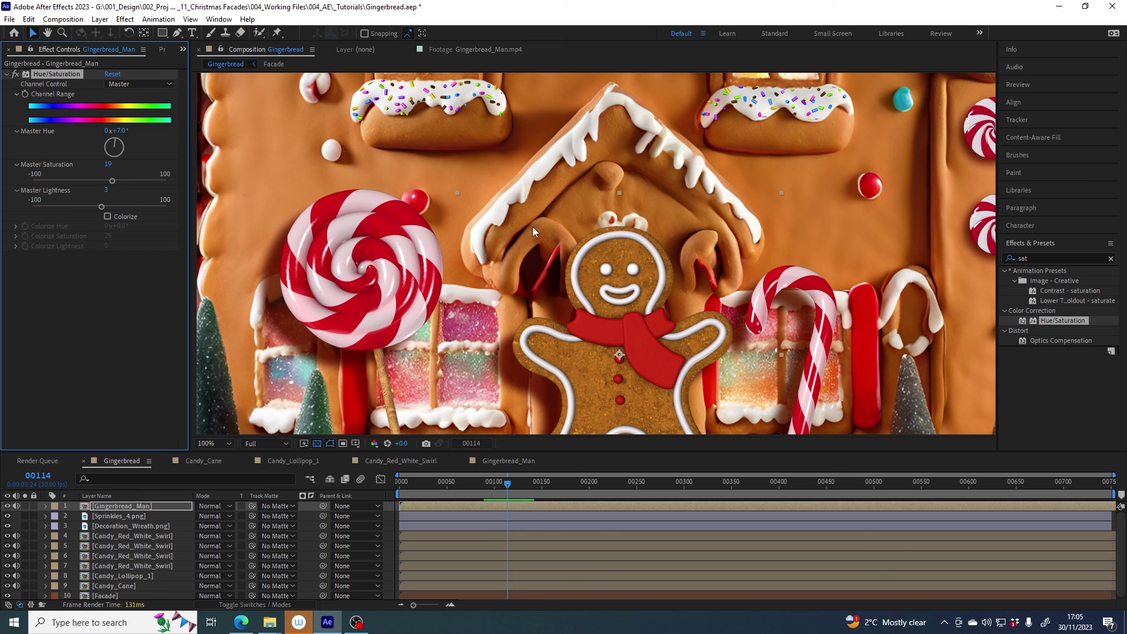
pyautogui.scroll(-2, 638, 258)
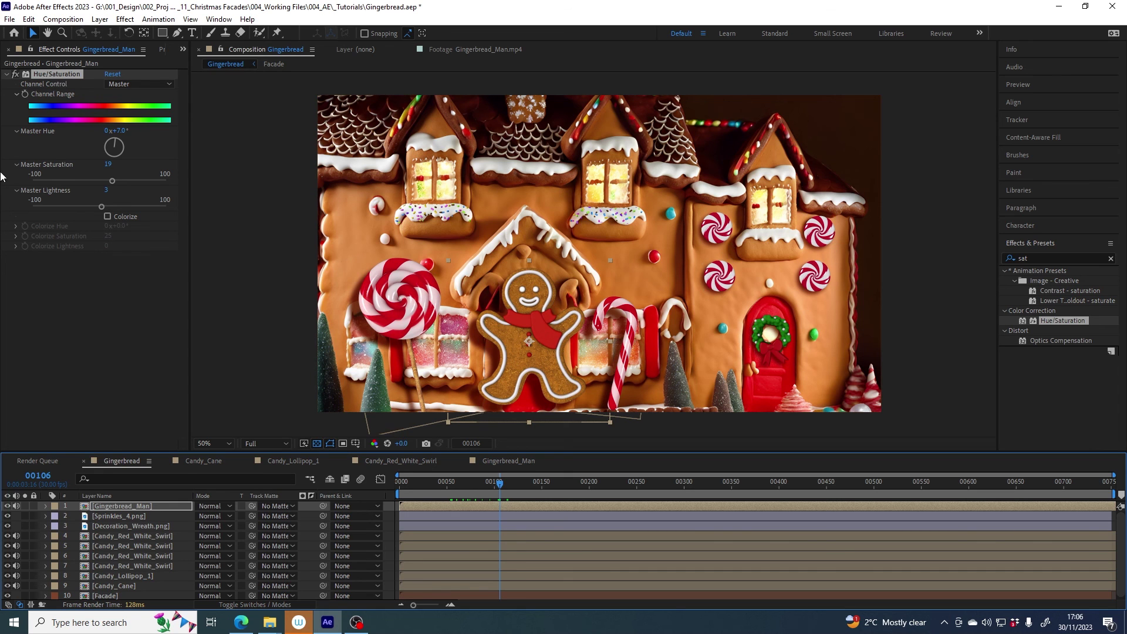
# Step: Show the Project panel with the Gingerbread Pack folder expanded
pyautogui.click(162, 50)
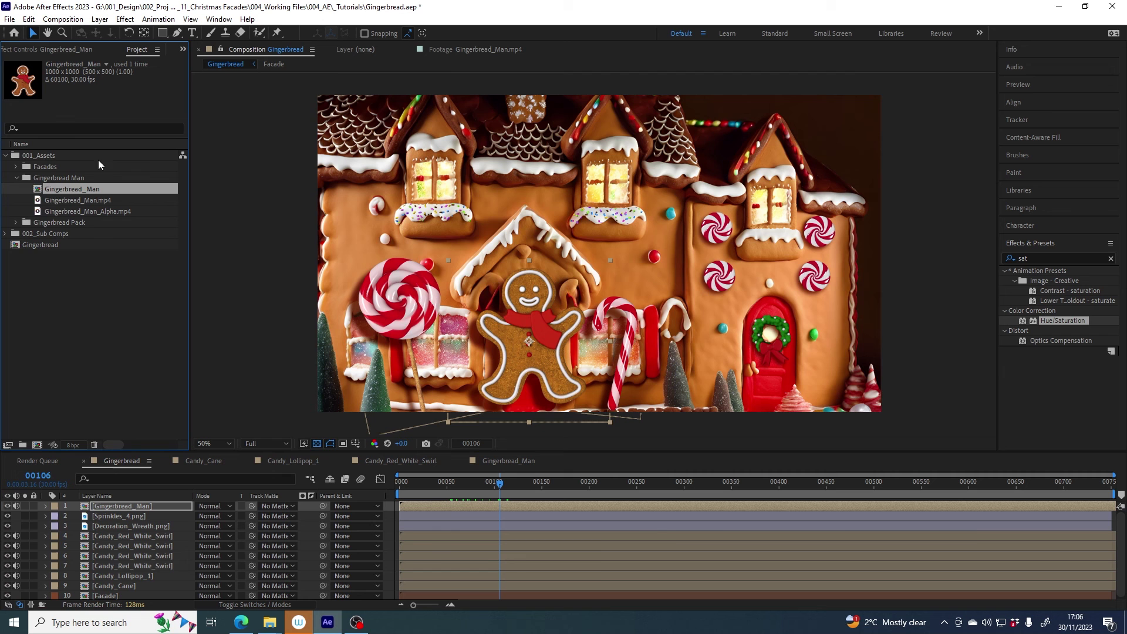
pyautogui.click(16, 223)
pyautogui.scroll(-2, 61, 230)
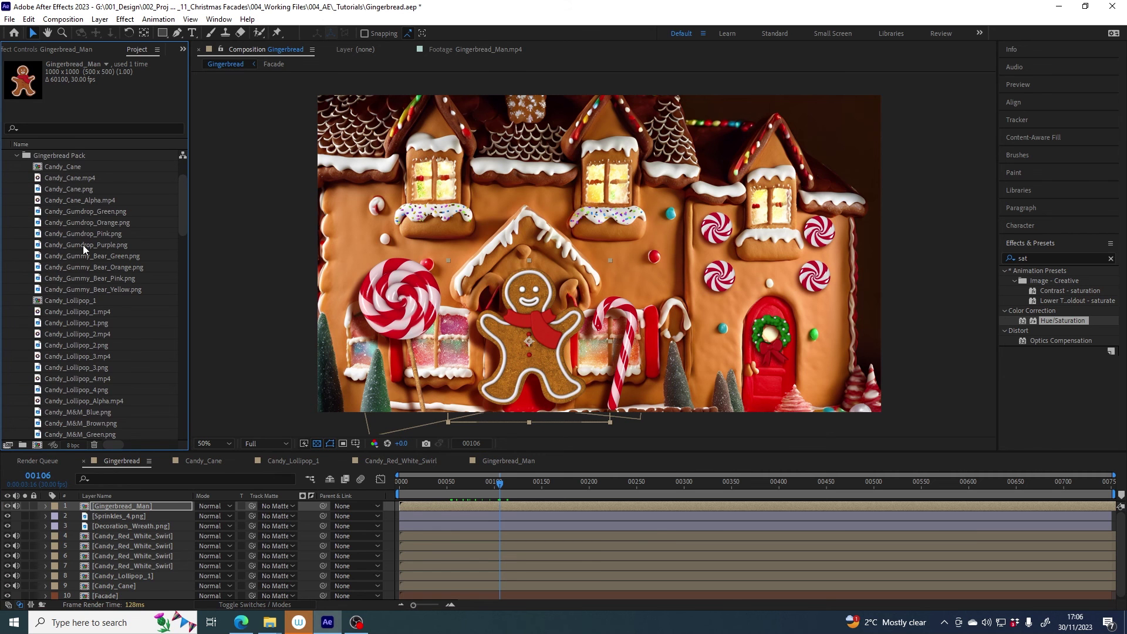